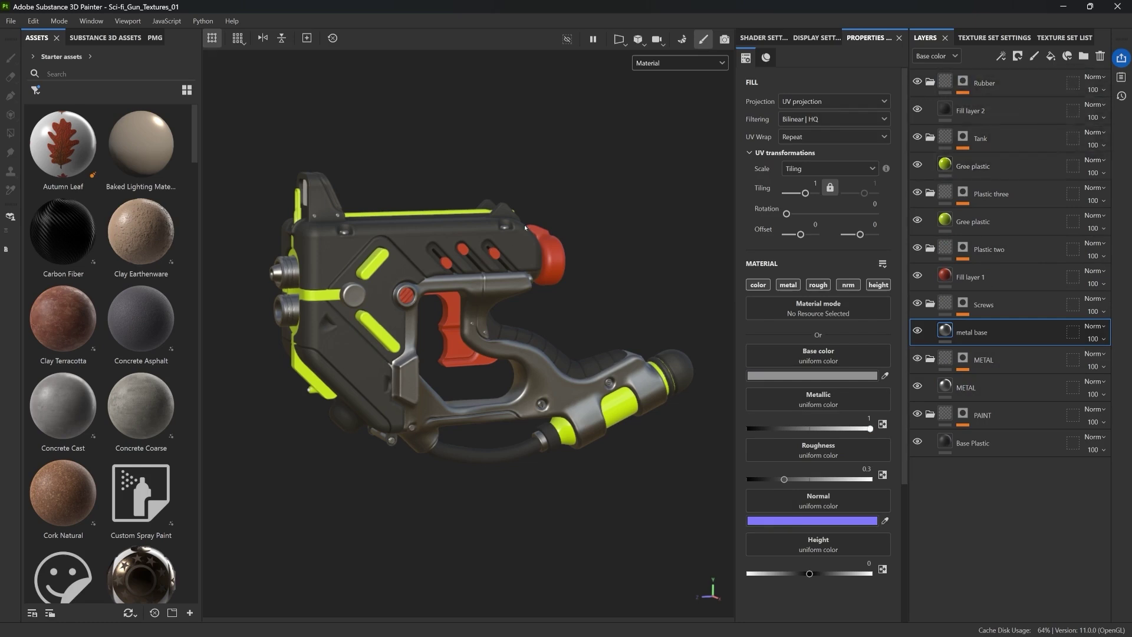
# Examine the masks of the Rubber, Tank, Plastic three, Plastic two, Screws, METAL and PAINT folders, then return to the material view
pyautogui.keyDown('alt'); pyautogui.click(964, 82); pyautogui.keyUp('alt')
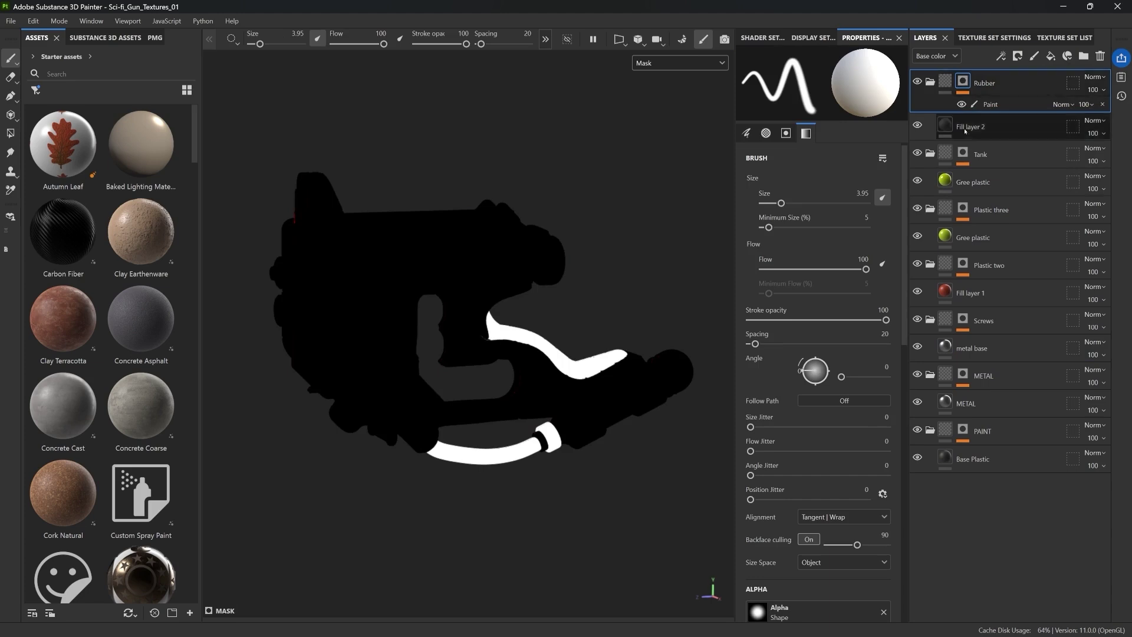
pyautogui.keyDown('alt'); pyautogui.click(963, 153); pyautogui.keyUp('alt')
pyautogui.keyDown('alt'); pyautogui.click(962, 225); pyautogui.keyUp('alt')
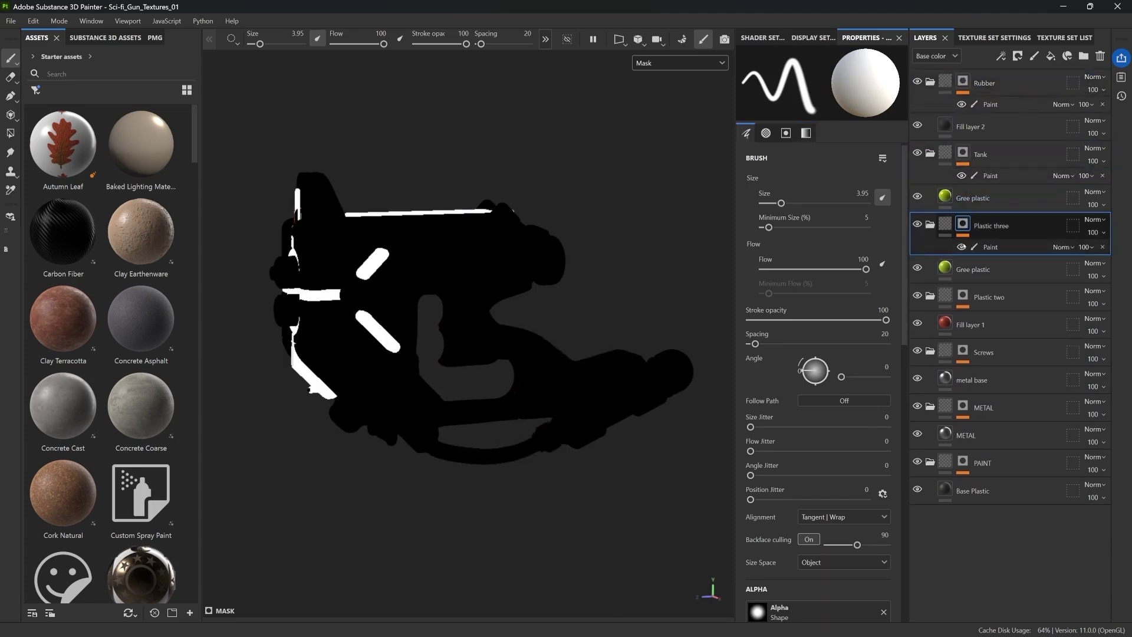
pyautogui.keyDown('alt'); pyautogui.click(963, 295); pyautogui.keyUp('alt')
pyautogui.keyDown('alt'); pyautogui.click(963, 366); pyautogui.keyUp('alt')
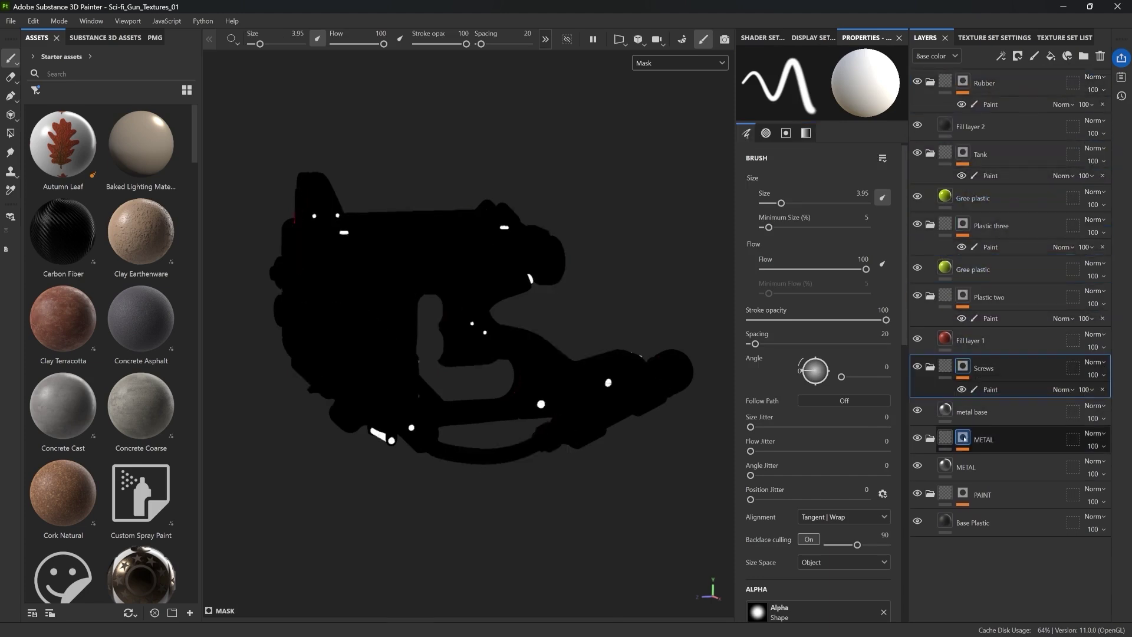
pyautogui.keyDown('alt'); pyautogui.click(963, 438); pyautogui.keyUp('alt')
pyautogui.keyDown('alt'); pyautogui.click(962, 508); pyautogui.keyUp('alt')
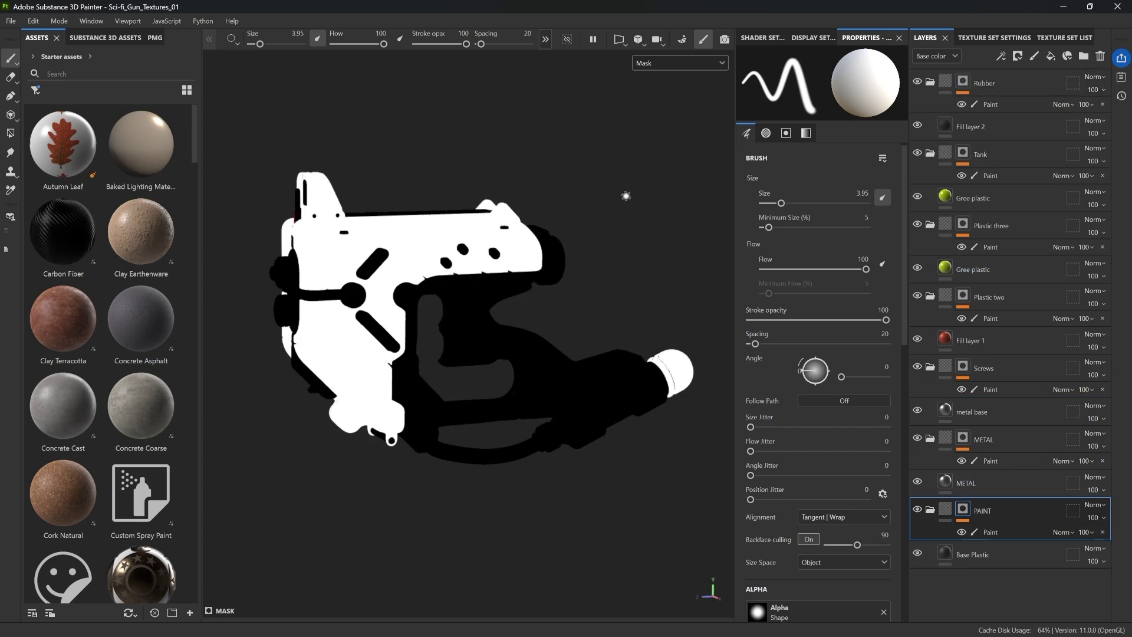
pyautogui.press('m')
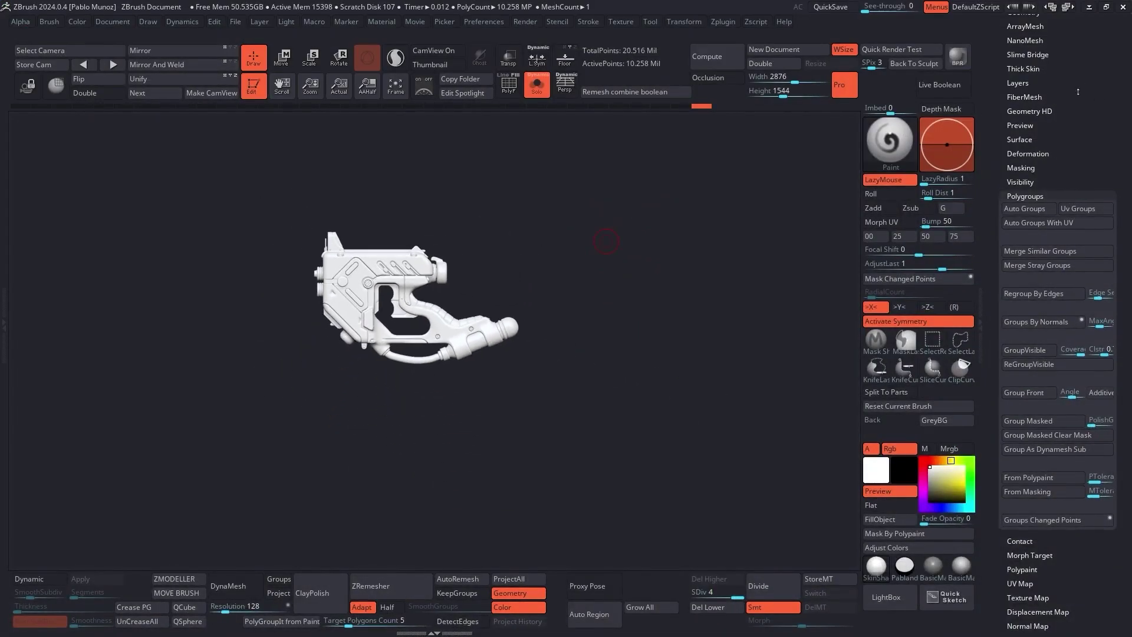
# Switch to ZBrush and compare the assembled gun with the exploded-parts subtool "sci-fi gun with UVs READY1"
pyautogui.moveTo(1078, 91); pyautogui.dragTo(1071, 223)
pyautogui.click(1033, 232)
pyautogui.keyDown('alt'); pyautogui.moveTo(651, 241); pyautogui.dragTo(622, 252); pyautogui.keyUp('alt')
pyautogui.click(1061, 134)
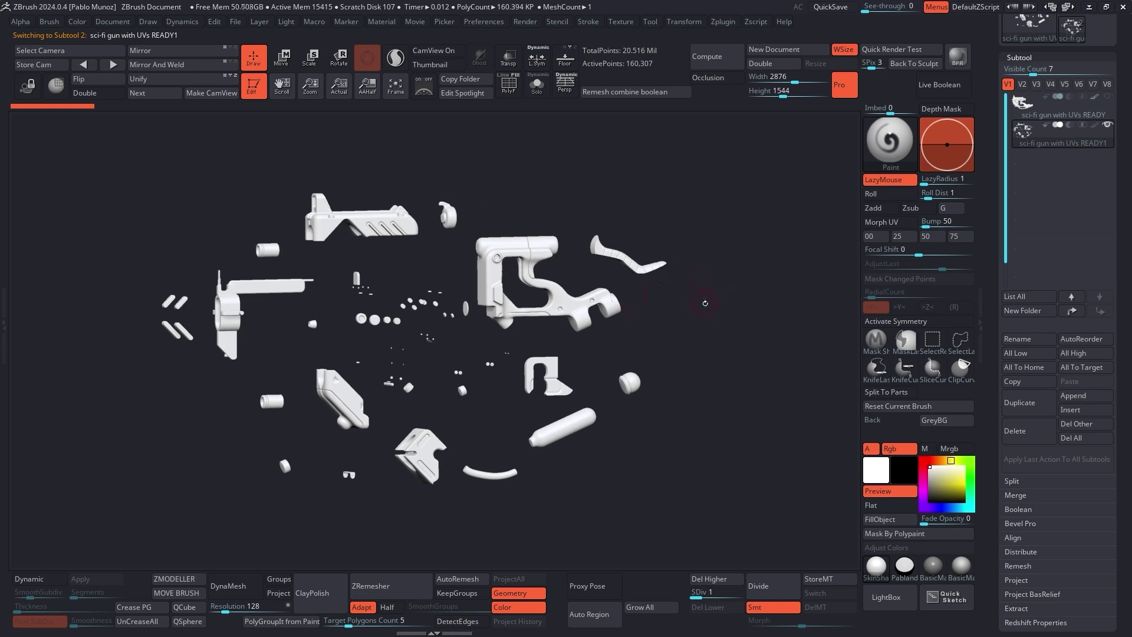
pyautogui.moveTo(705, 303); pyautogui.dragTo(707, 304)
pyautogui.click(1037, 106)
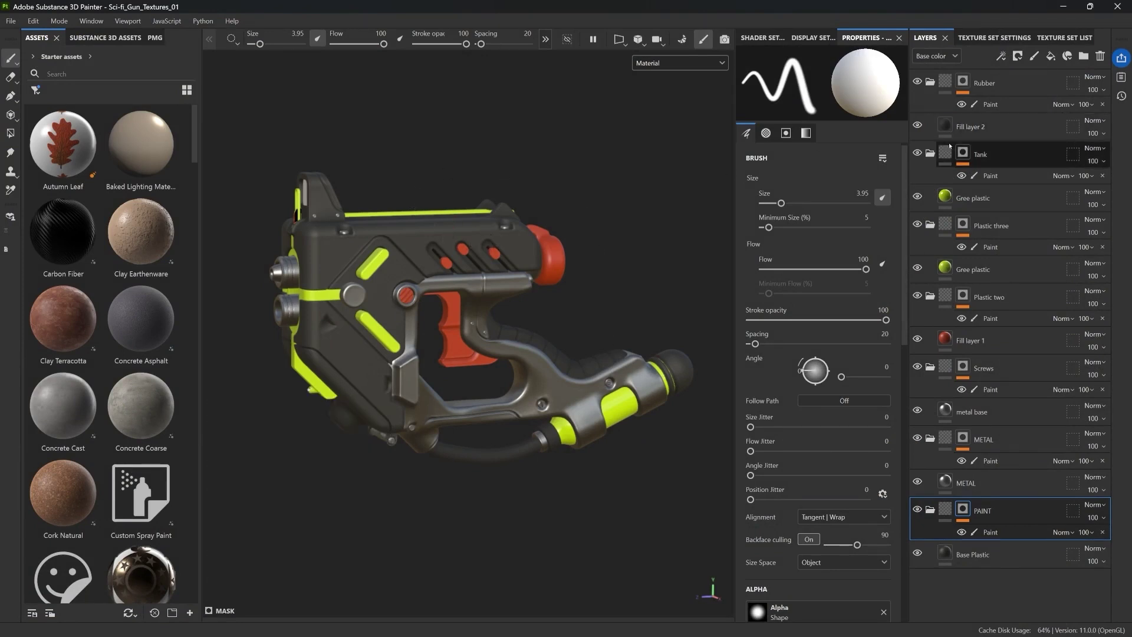
# Switch to Substance 3D Painter and examine the masks of the Tank and PAINT folders on the gun
pyautogui.keyDown('alt'); pyautogui.click(964, 153); pyautogui.keyUp('alt')
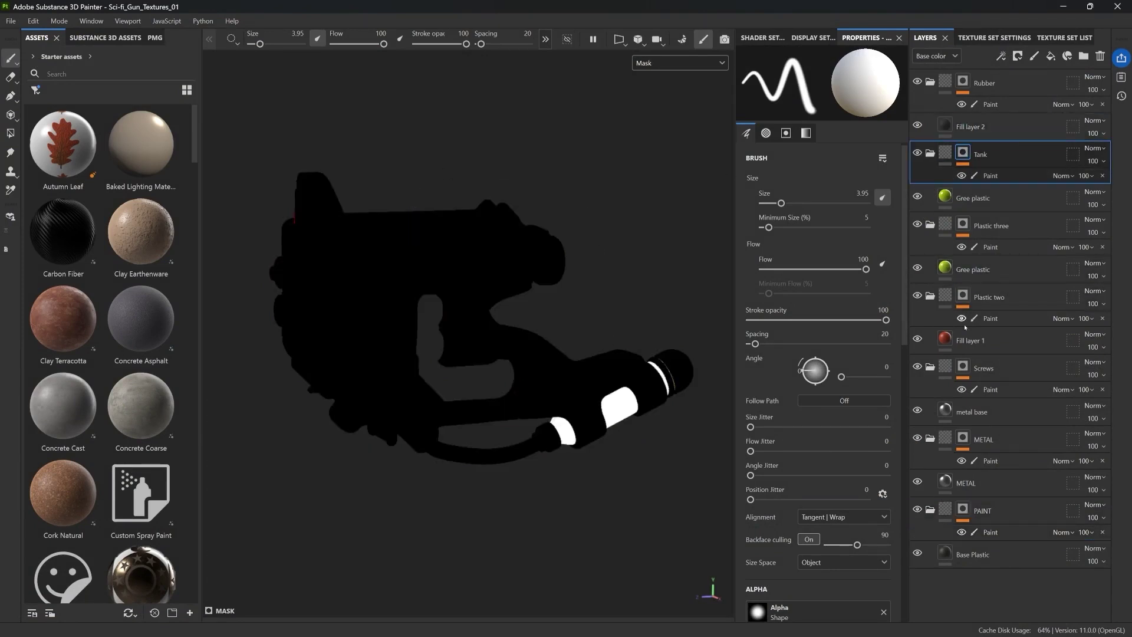
pyautogui.keyDown('alt'); pyautogui.click(962, 508); pyautogui.keyUp('alt')
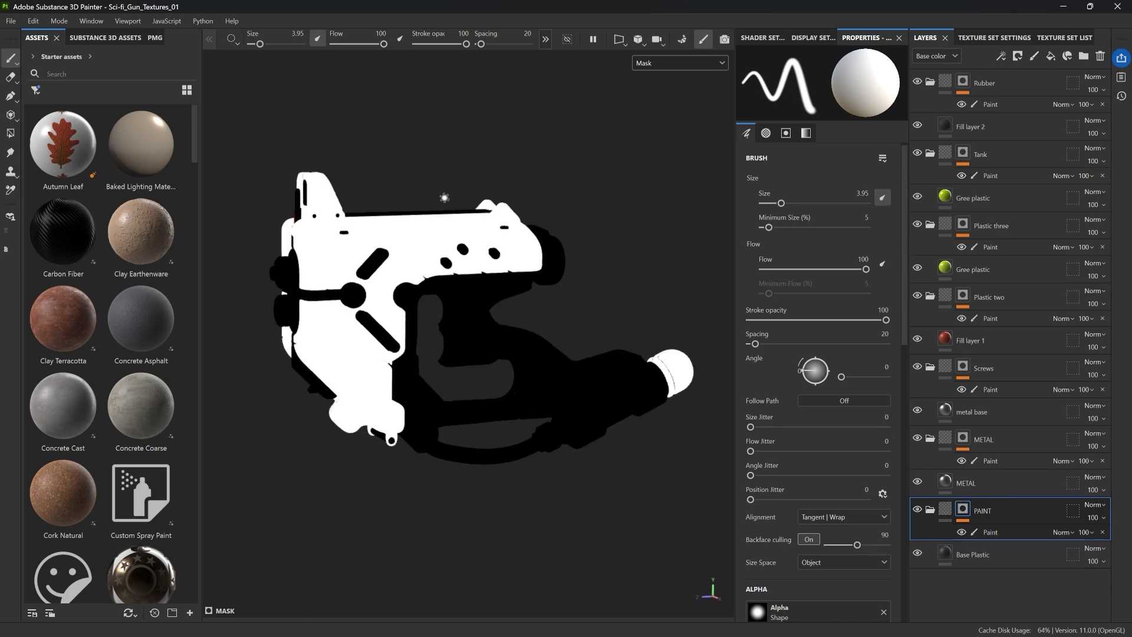
pyautogui.scroll(2, 471, 256)
pyautogui.keyDown('alt'); pyautogui.moveTo(472, 255); pyautogui.dragTo(515, 275, button='middle'); pyautogui.keyUp('alt')
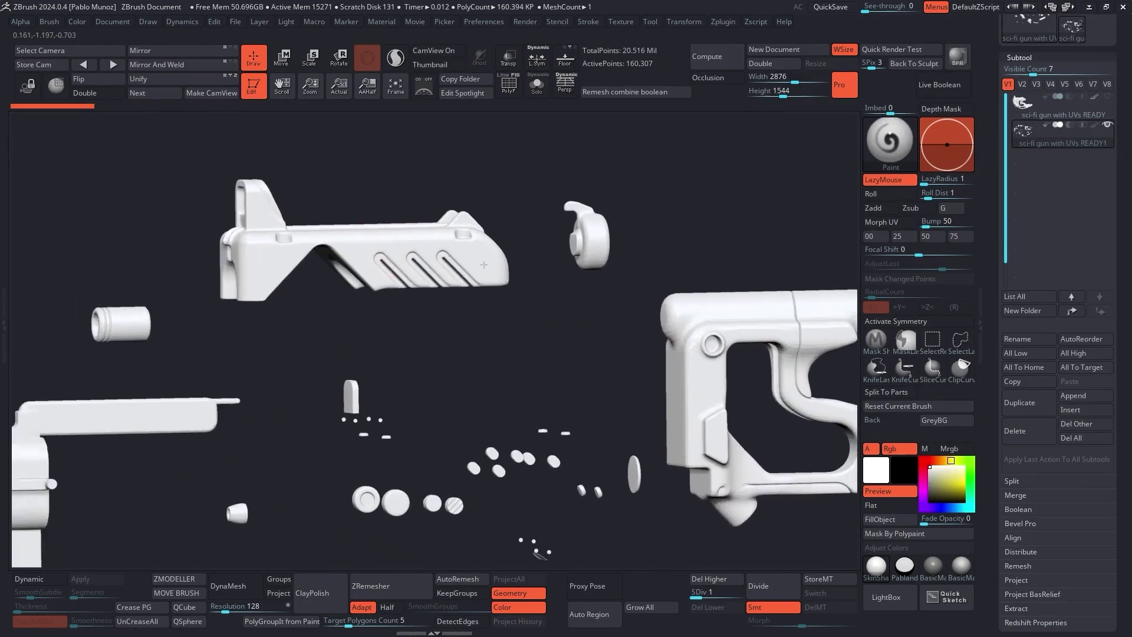
# Switch to ZBrush and inspect the separated body, grip and screw parts of the exploded gun
pyautogui.keyDown('alt'); pyautogui.moveTo(351, 309); pyautogui.dragTo(466, 199, button='right'); pyautogui.keyUp('alt')
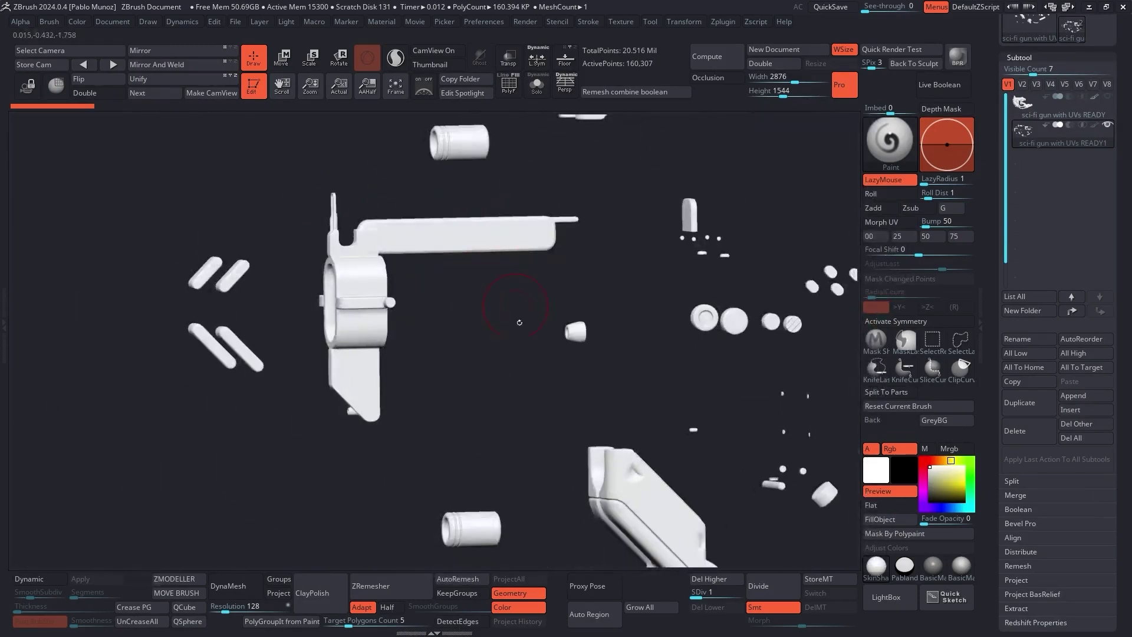
pyautogui.keyDown('alt'); pyautogui.moveTo(518, 321); pyautogui.dragTo(488, 286, button='right'); pyautogui.keyUp('alt')
pyautogui.keyDown('alt'); pyautogui.moveTo(652, 518); pyautogui.dragTo(492, 463, button='right'); pyautogui.keyUp('alt')
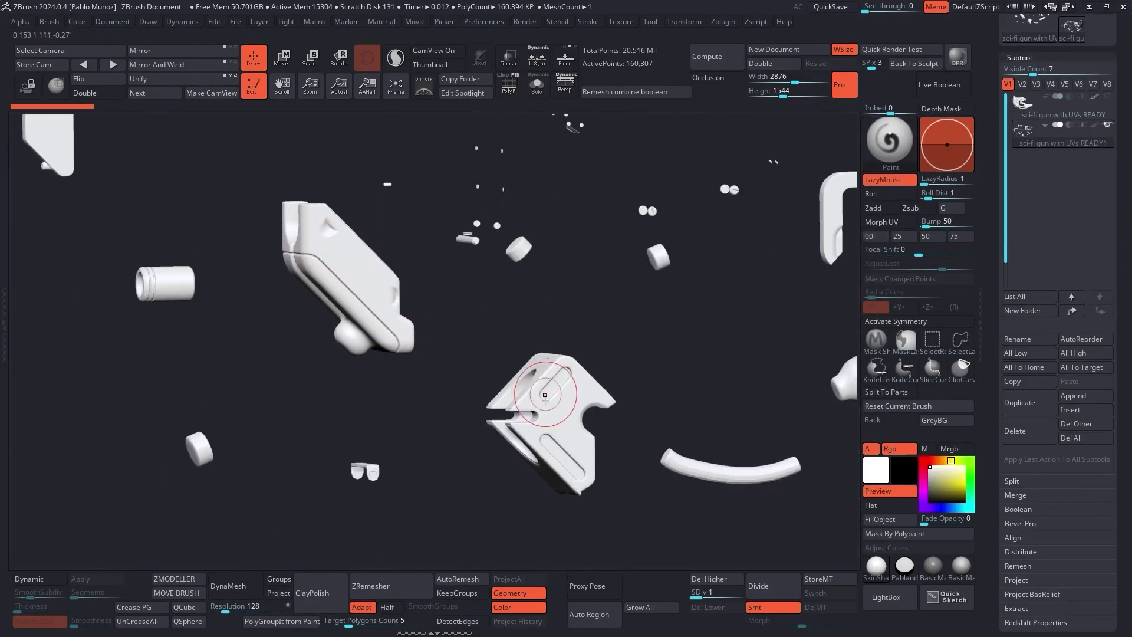
pyautogui.keyDown('ctrl'); pyautogui.moveTo(501, 347); pyautogui.dragTo(543, 427, button='right'); pyautogui.keyUp('ctrl')
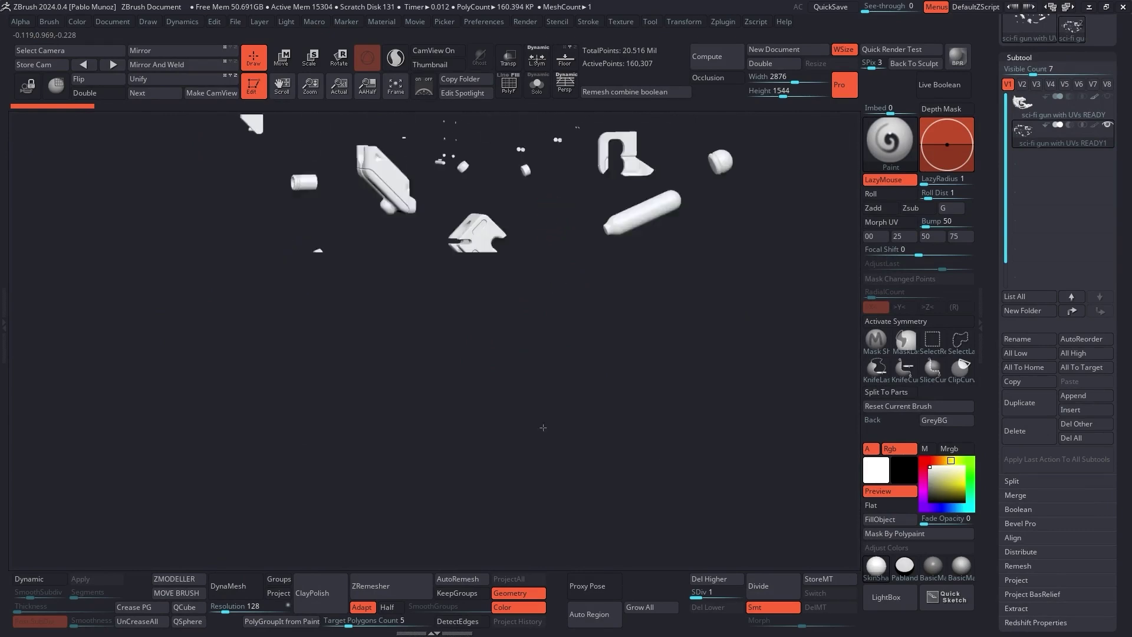
pyautogui.keyDown('alt'); pyautogui.moveTo(519, 147); pyautogui.dragTo(511, 326, button='right'); pyautogui.keyUp('alt')
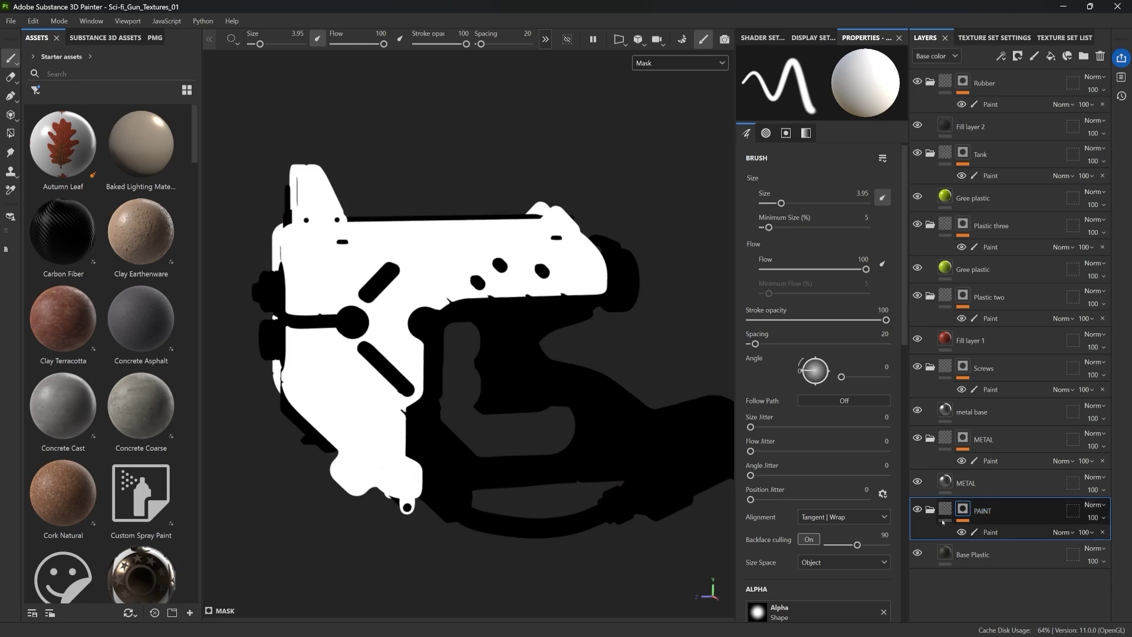
# In Substance 3D Painter, add a color-only fill layer with a red base color, a black mask and a paint effect
pyautogui.click(1051, 57)
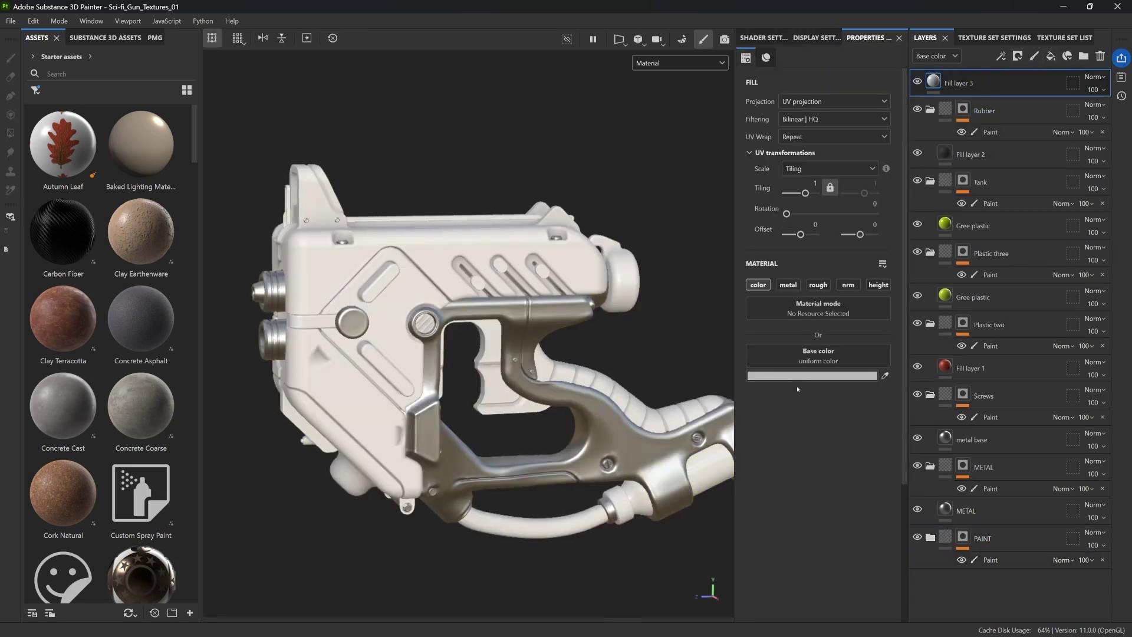
pyautogui.click(849, 376)
pyautogui.click(992, 444)
pyautogui.click(1010, 407)
pyautogui.click(1018, 56)
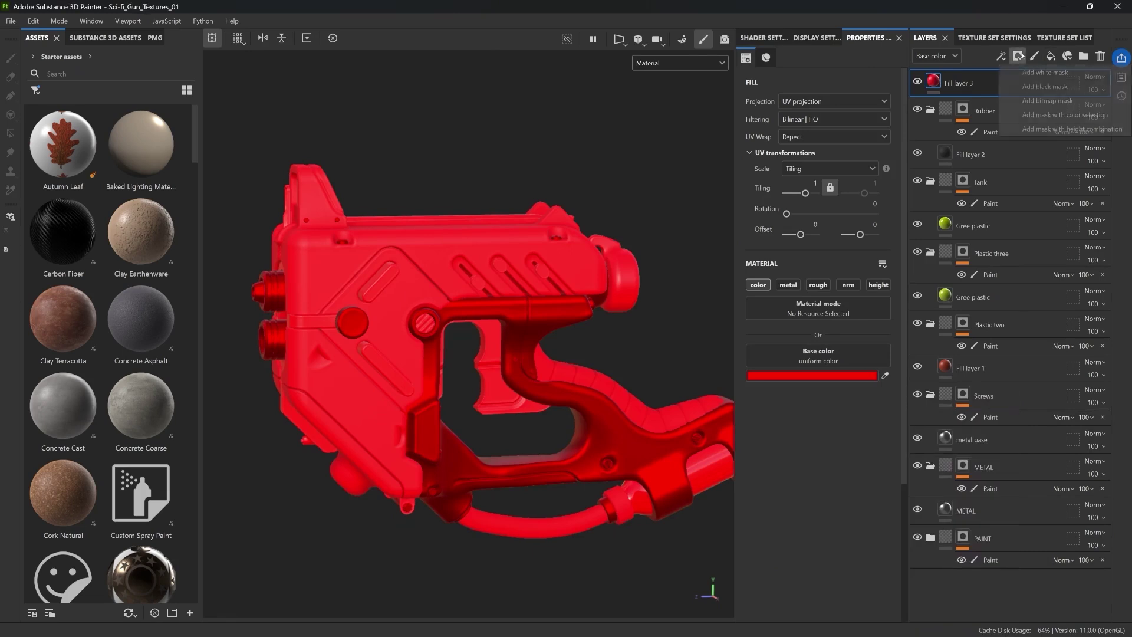
pyautogui.click(1025, 86)
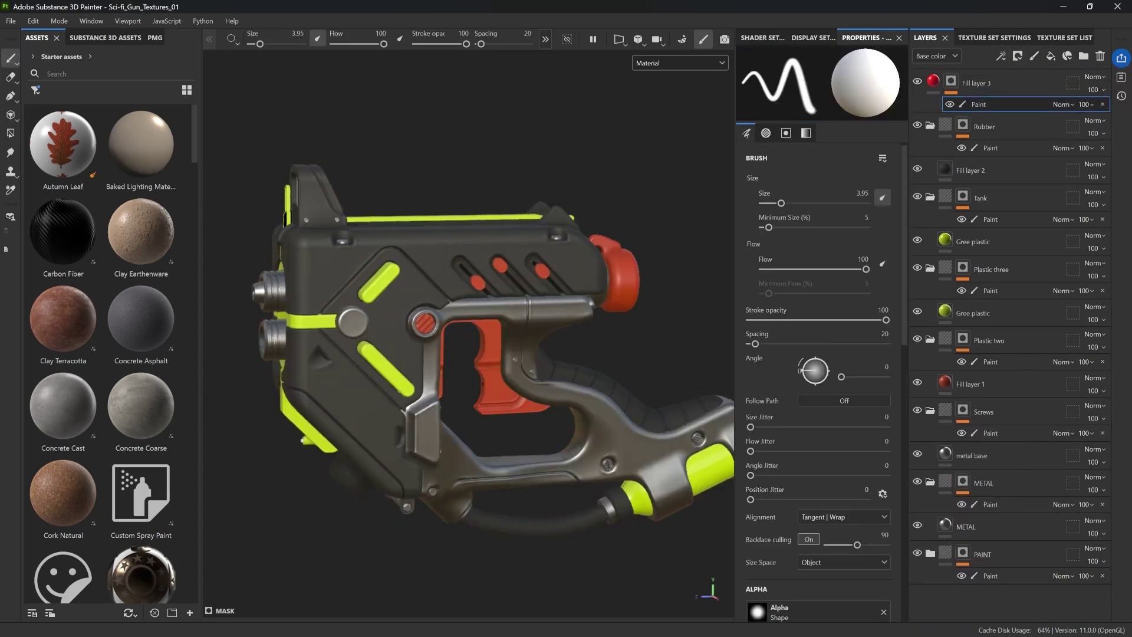
# Reveal the red on the gun's upper body, angled side panel and lower body using Polygon Fill in mesh fill mode
pyautogui.click(10, 133)
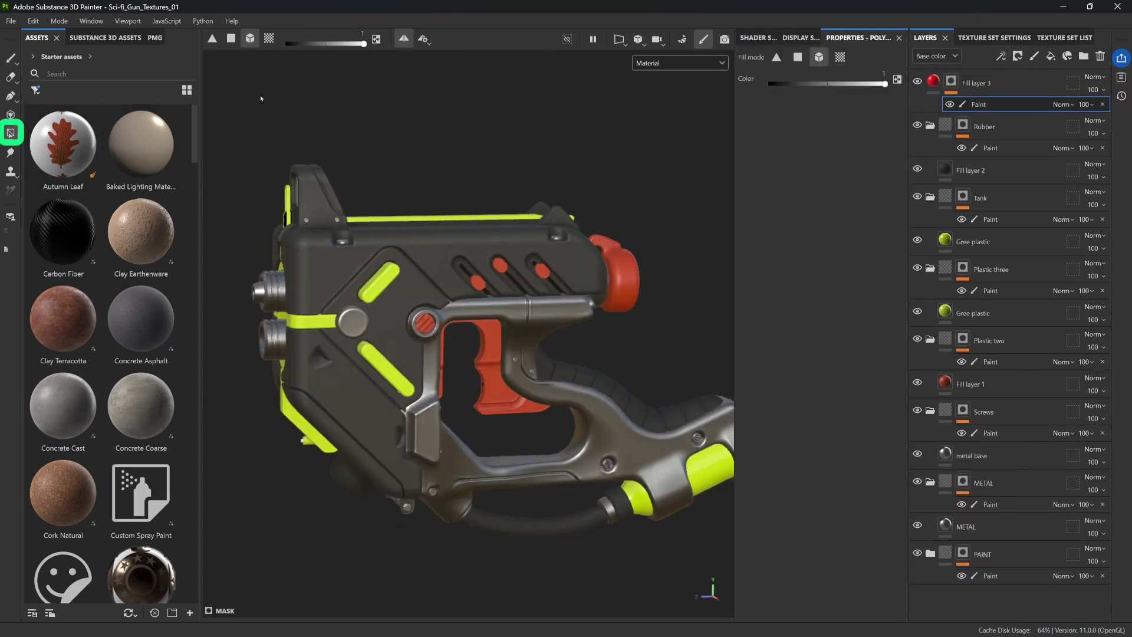
pyautogui.click(250, 38)
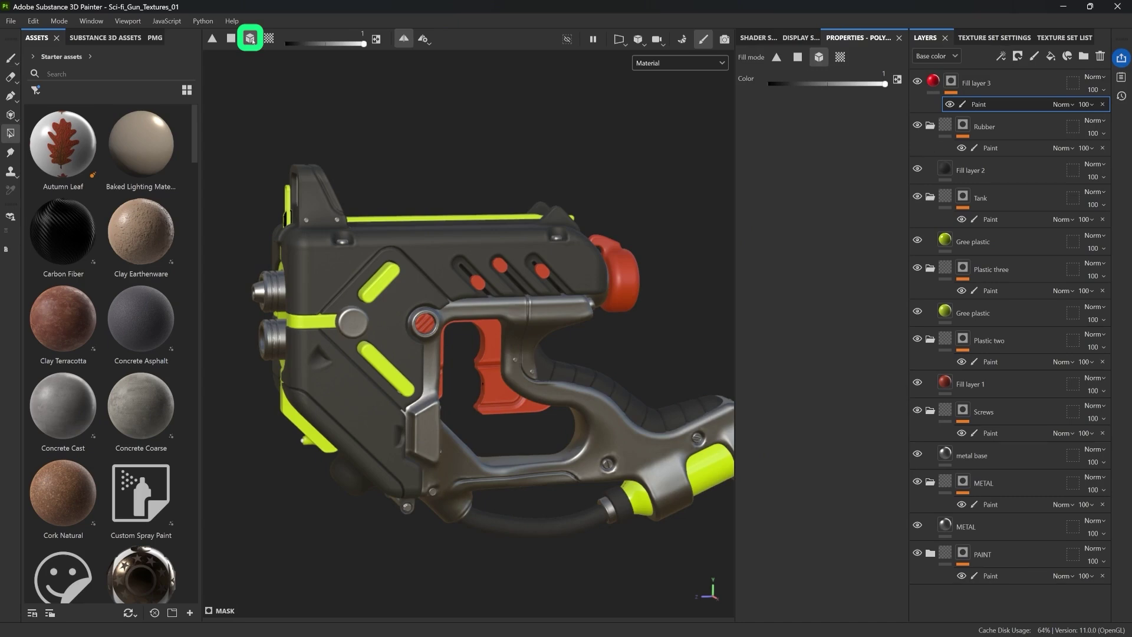
pyautogui.click(437, 225)
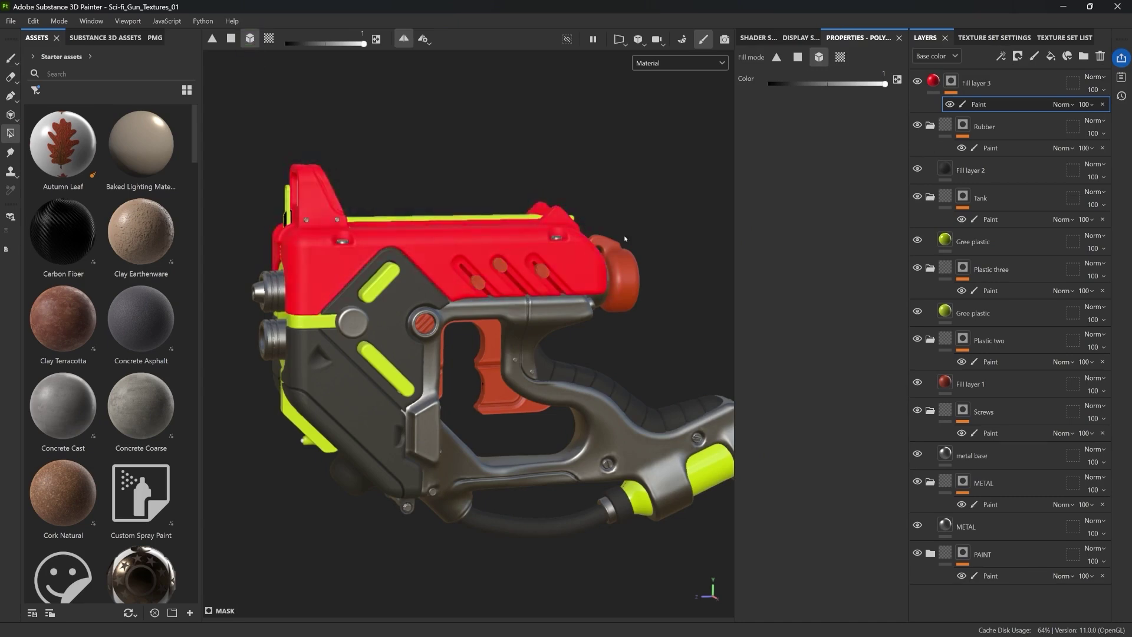
pyautogui.click(382, 261)
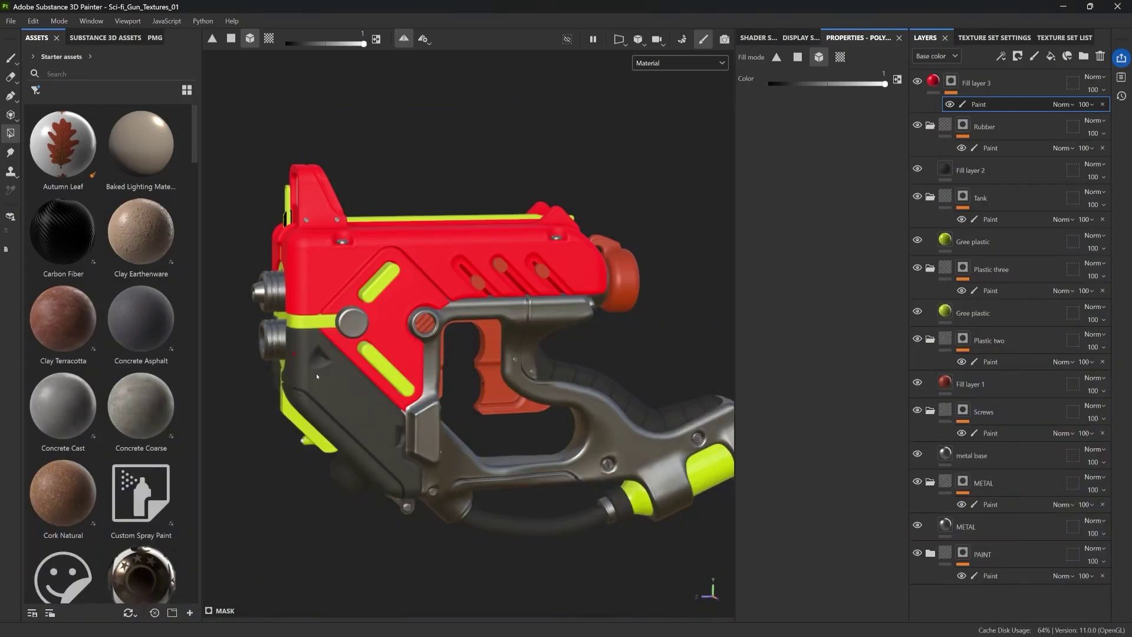
pyautogui.click(319, 378)
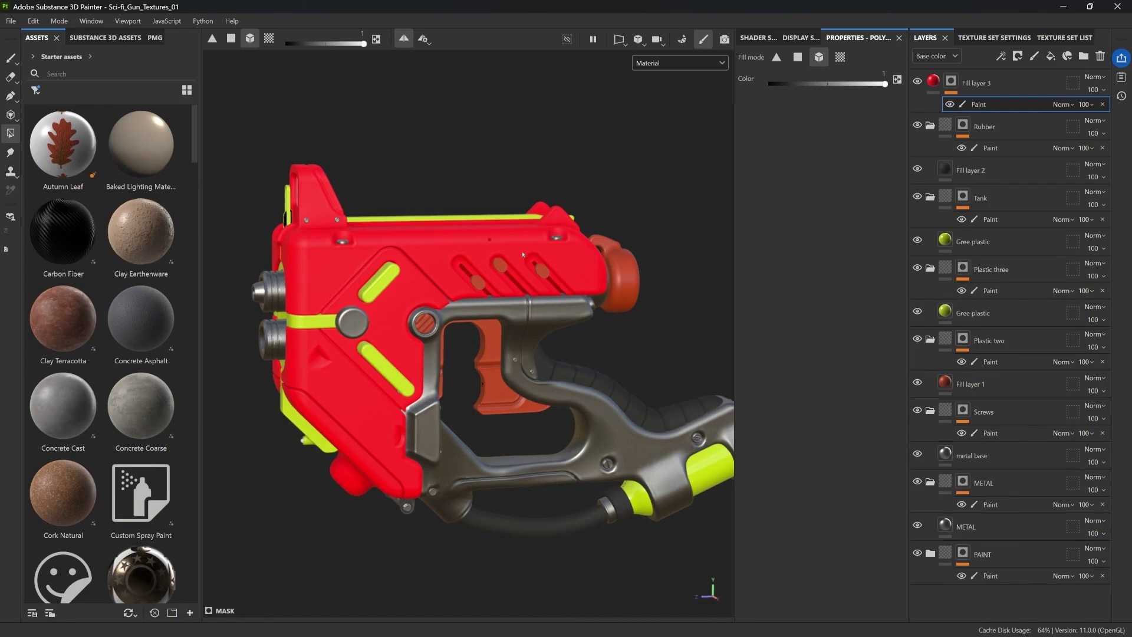
# Add a fill layer above Fill layer 3 with only the color and metal channels, and set Metallic to 1
pyautogui.scroll(5, 374, 258)
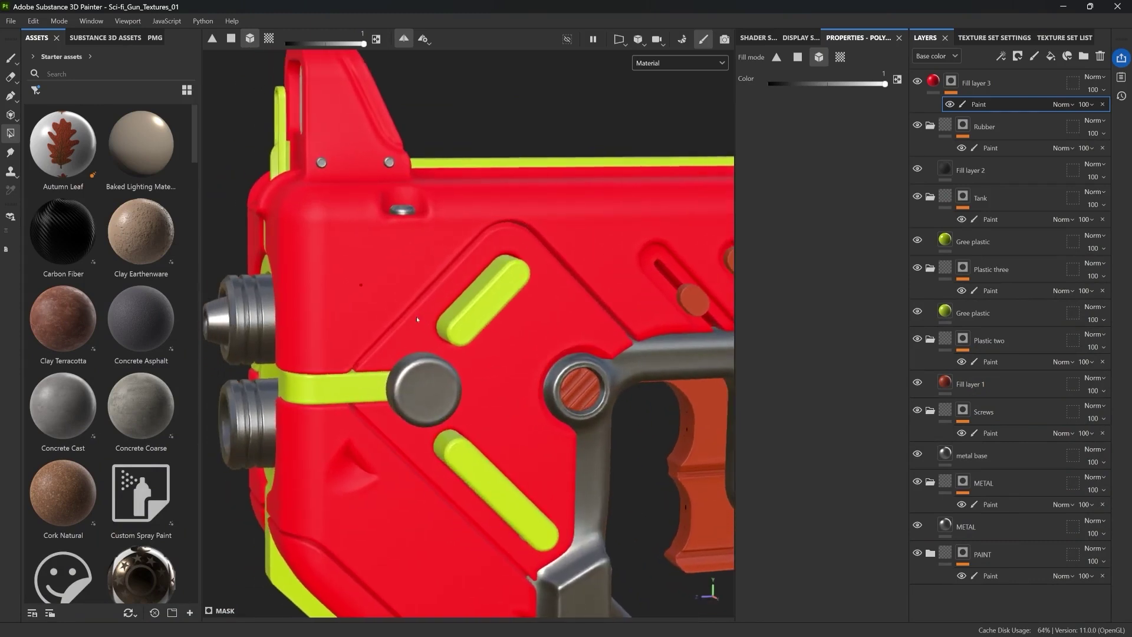
pyautogui.keyDown('alt'); pyautogui.moveTo(390, 289); pyautogui.dragTo(393, 262); pyautogui.keyUp('alt')
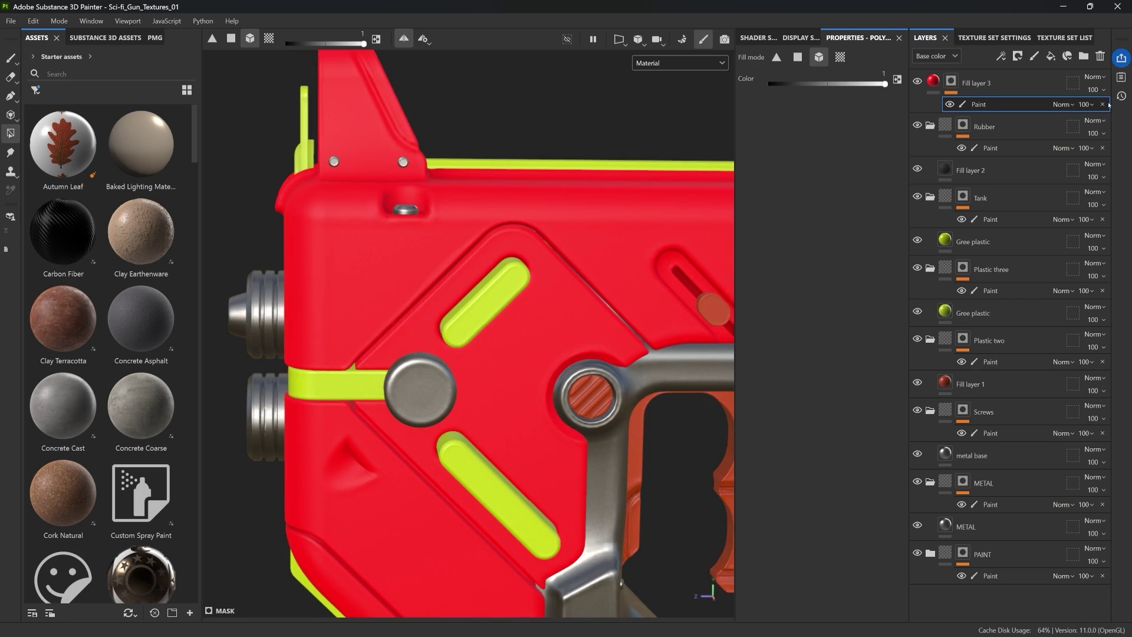
pyautogui.click(976, 83)
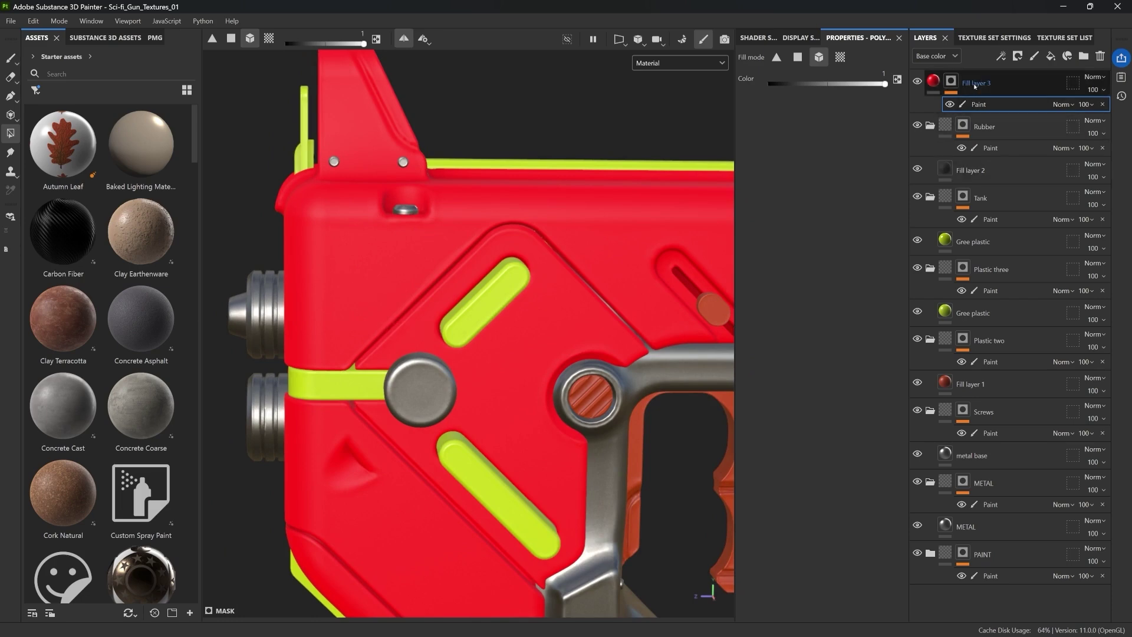
pyautogui.click(1049, 59)
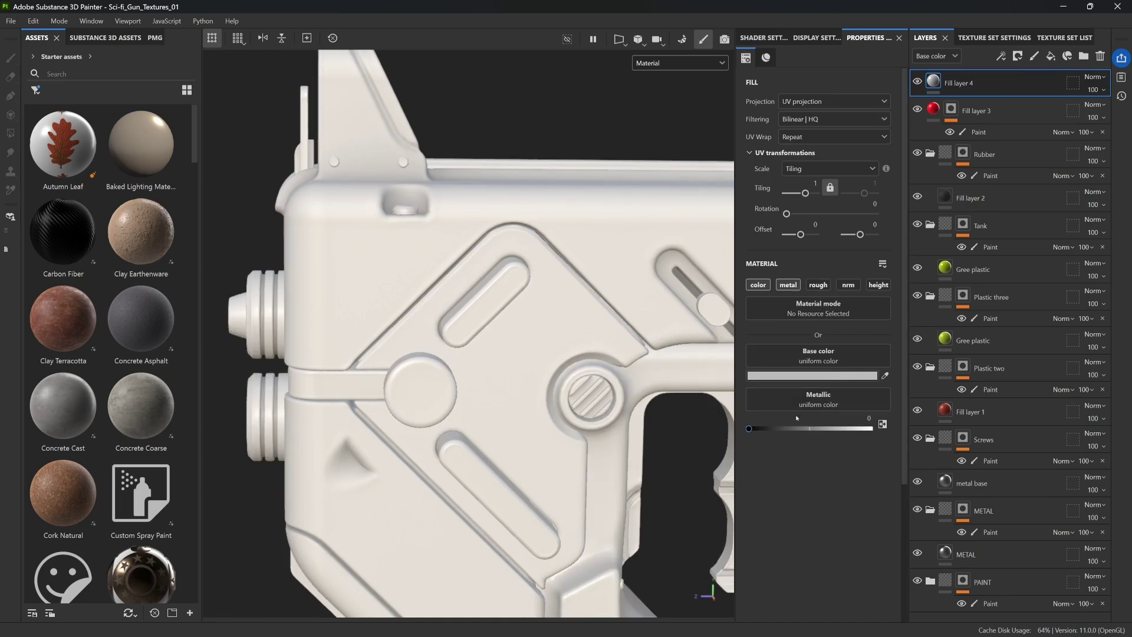
pyautogui.moveTo(798, 428); pyautogui.dragTo(872, 428)
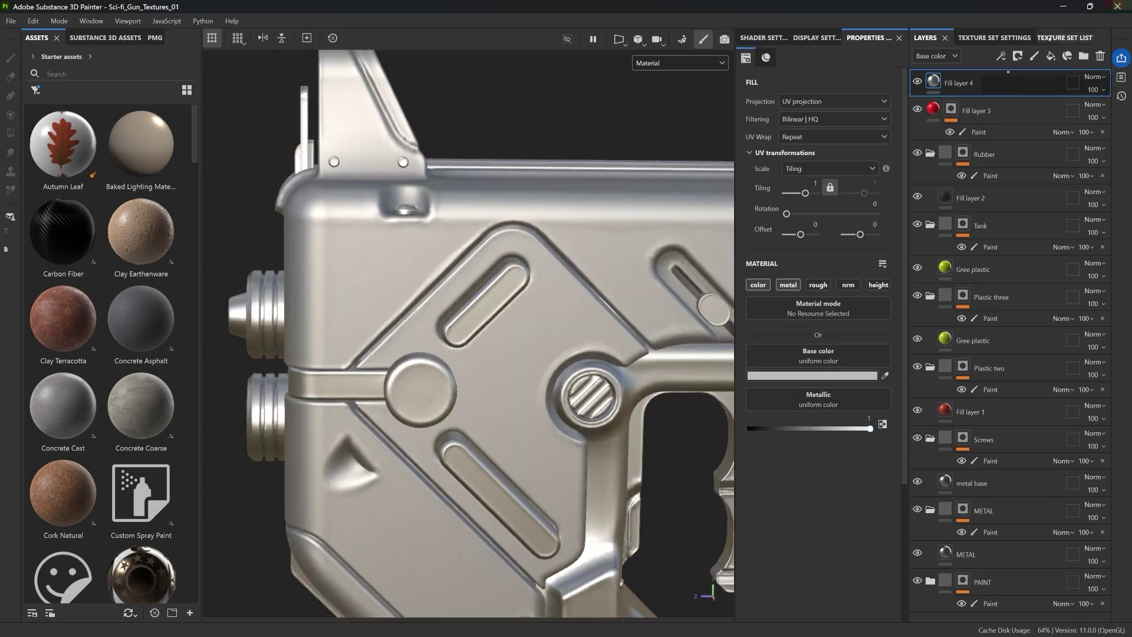
# Give Fill layer 4 a black mask and add a paint effect to that mask
pyautogui.click(1018, 56)
pyautogui.click(1041, 85)
pyautogui.press('4')
pyautogui.click(1000, 56)
pyautogui.click(1031, 86)
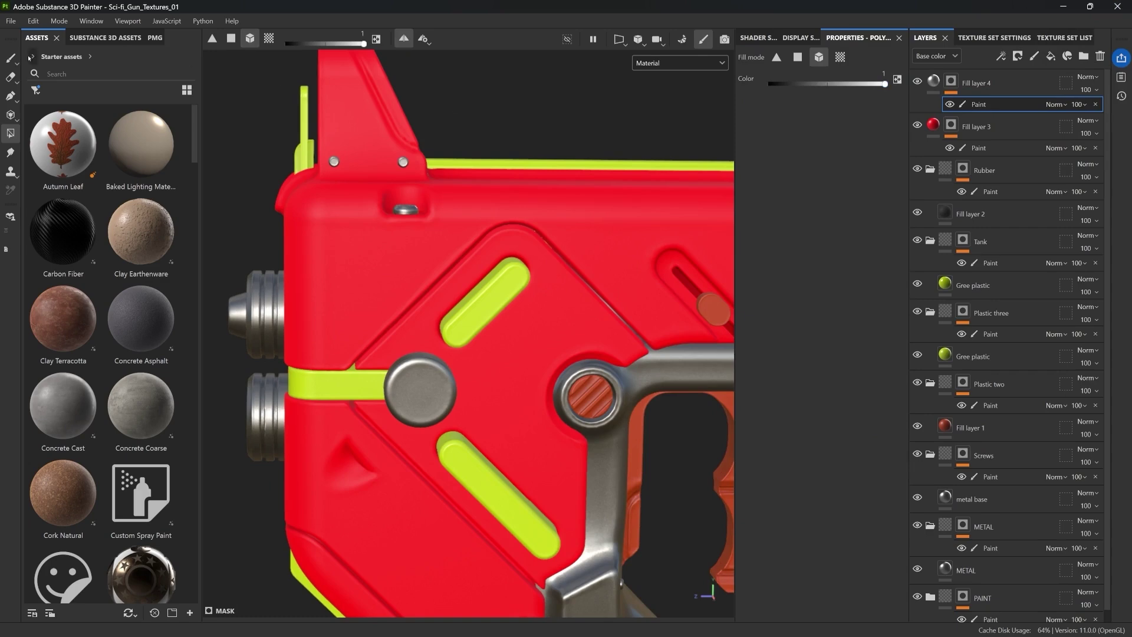
# Choose the Basic Hard brush from the starter assets for mask painting and set its size to 1.9
pyautogui.click(10, 58)
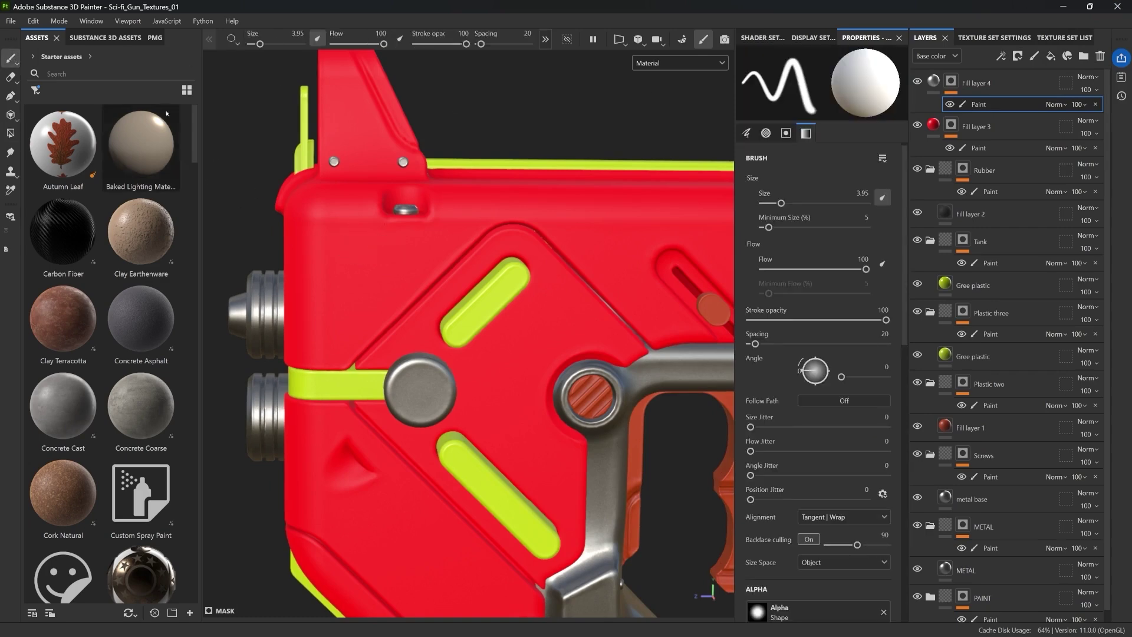
pyautogui.click(58, 68)
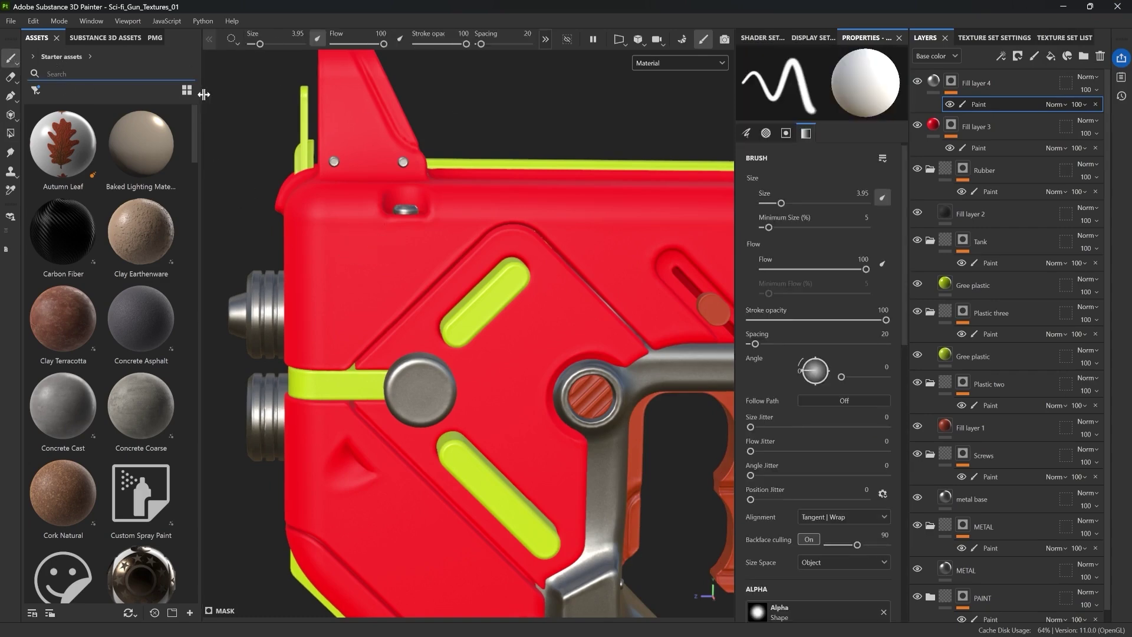
pyautogui.moveTo(200, 89); pyautogui.dragTo(226, 89)
pyautogui.click(106, 90)
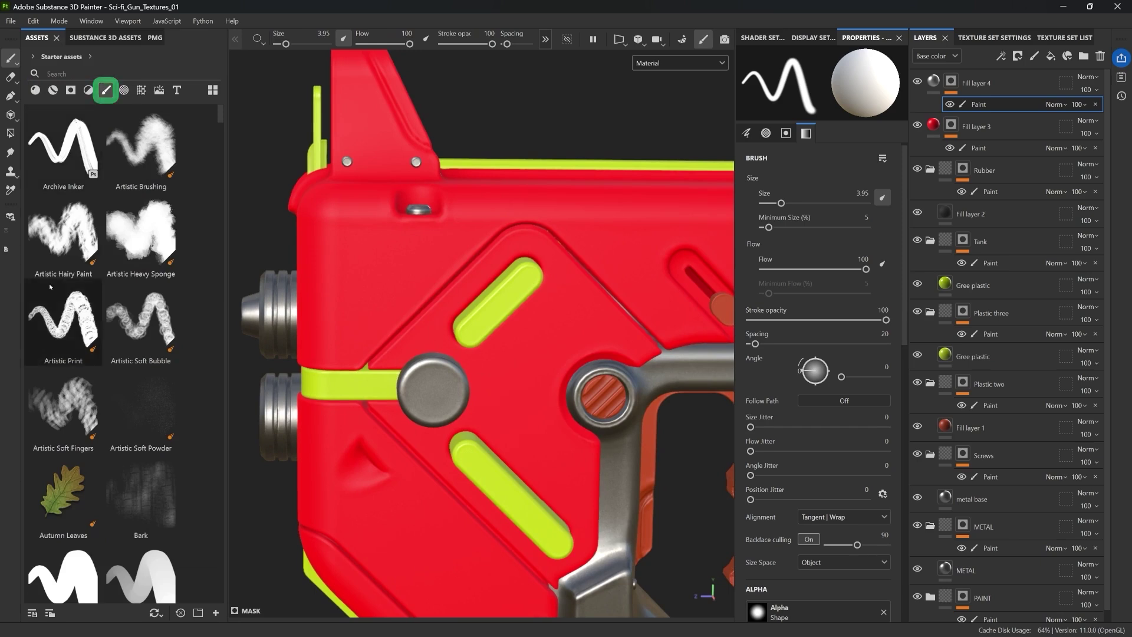
pyautogui.scroll(-3, 107, 405)
pyautogui.click(63, 315)
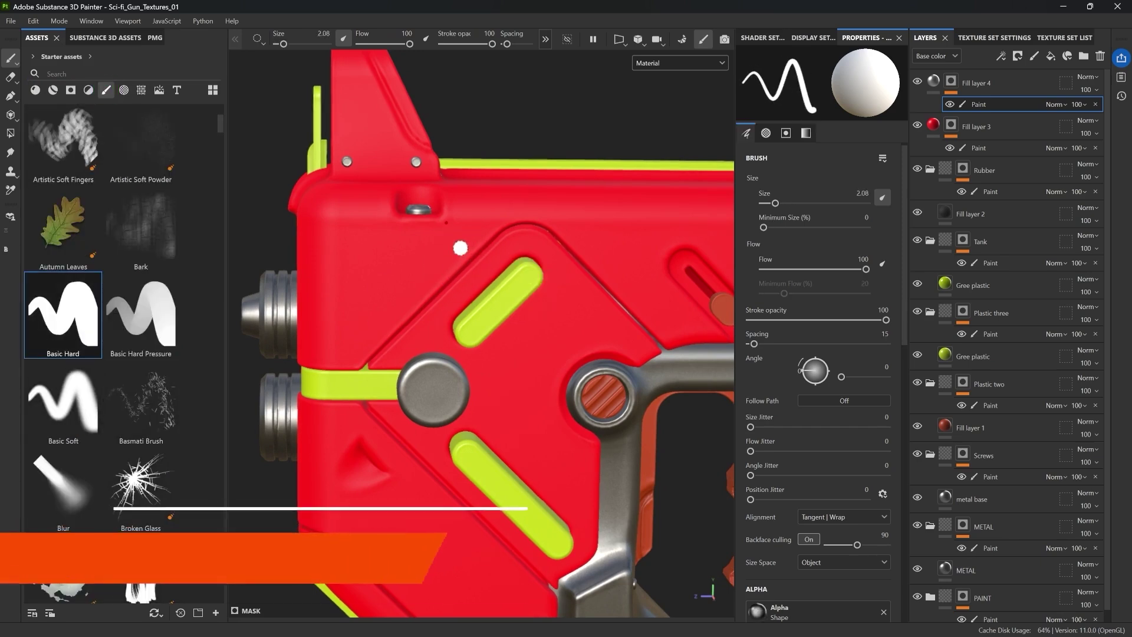
pyautogui.keyDown('ctrl'); pyautogui.moveTo(467, 242); pyautogui.dragTo(464, 243, button='right'); pyautogui.keyUp('ctrl')
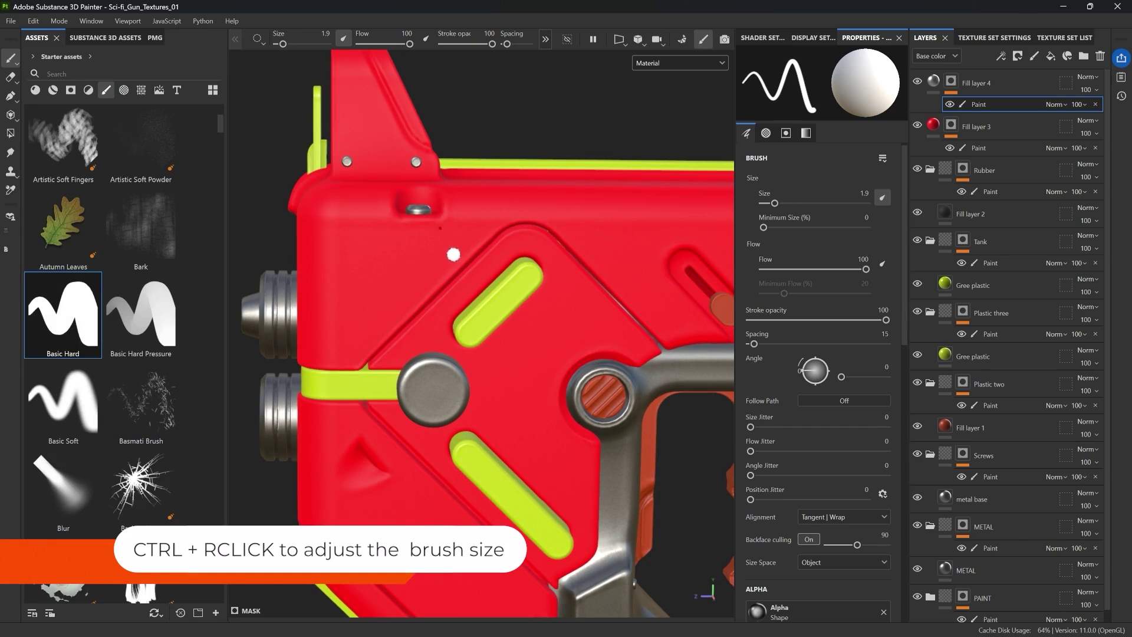
# Paint a solid triangular metal patch on the red upper body, beside the angled panel and below the rear sight
pyautogui.moveTo(464, 244)
pyautogui.mouseDown()
pyautogui.moveTo(340, 338)
pyautogui.moveTo(346, 238)
pyautogui.moveTo(439, 254)
pyautogui.moveTo(366, 326)
pyautogui.mouseUp()
pyautogui.moveTo(416, 270)
pyautogui.mouseDown()
pyautogui.moveTo(371, 286)
pyautogui.moveTo(351, 312)
pyautogui.moveTo(360, 295)
pyautogui.moveTo(360, 317)
pyautogui.mouseUp()
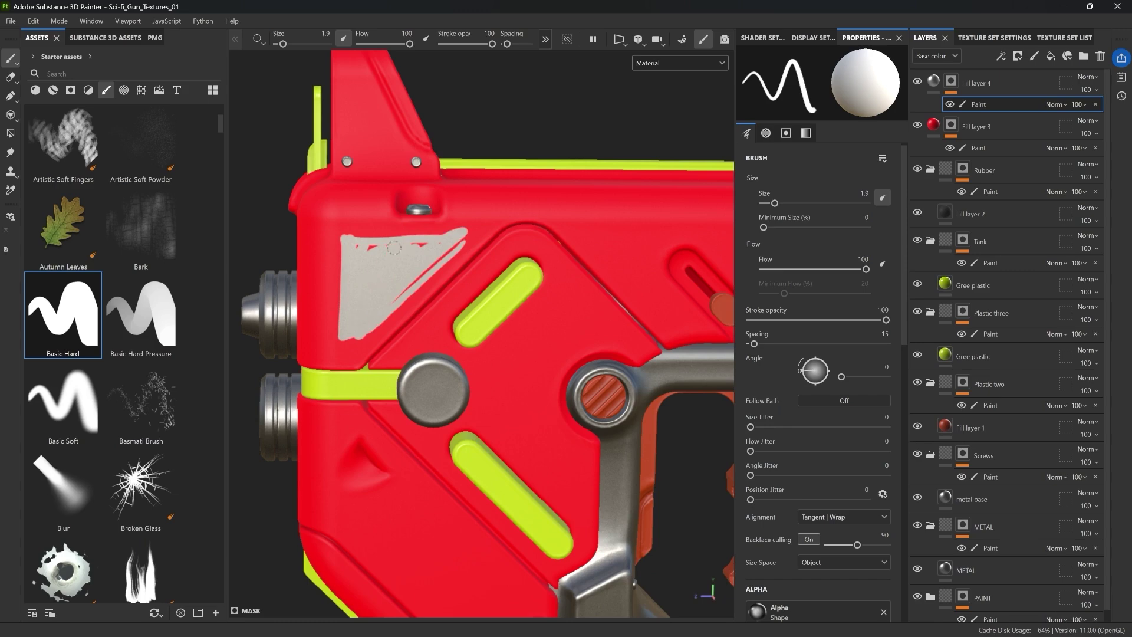
pyautogui.moveTo(394, 248); pyautogui.dragTo(432, 238)
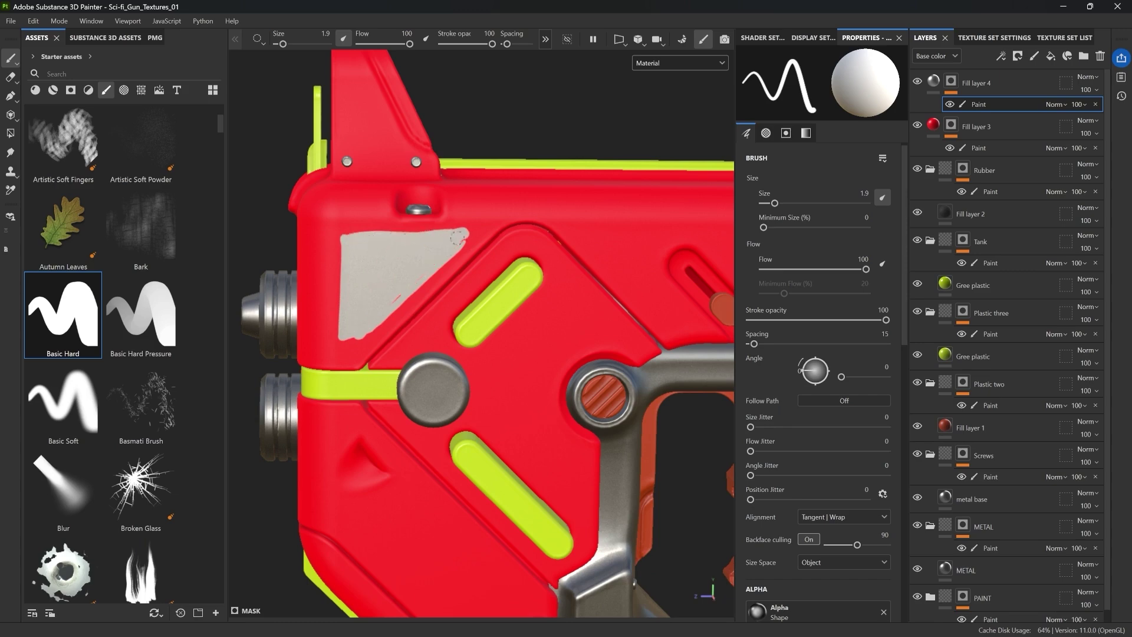
# Extend the metal patch with brush strokes along its diagonal edge beside the angled panel
pyautogui.moveTo(465, 228)
pyautogui.mouseDown()
pyautogui.moveTo(371, 227)
pyautogui.moveTo(339, 259)
pyautogui.moveTo(350, 295)
pyautogui.mouseUp()
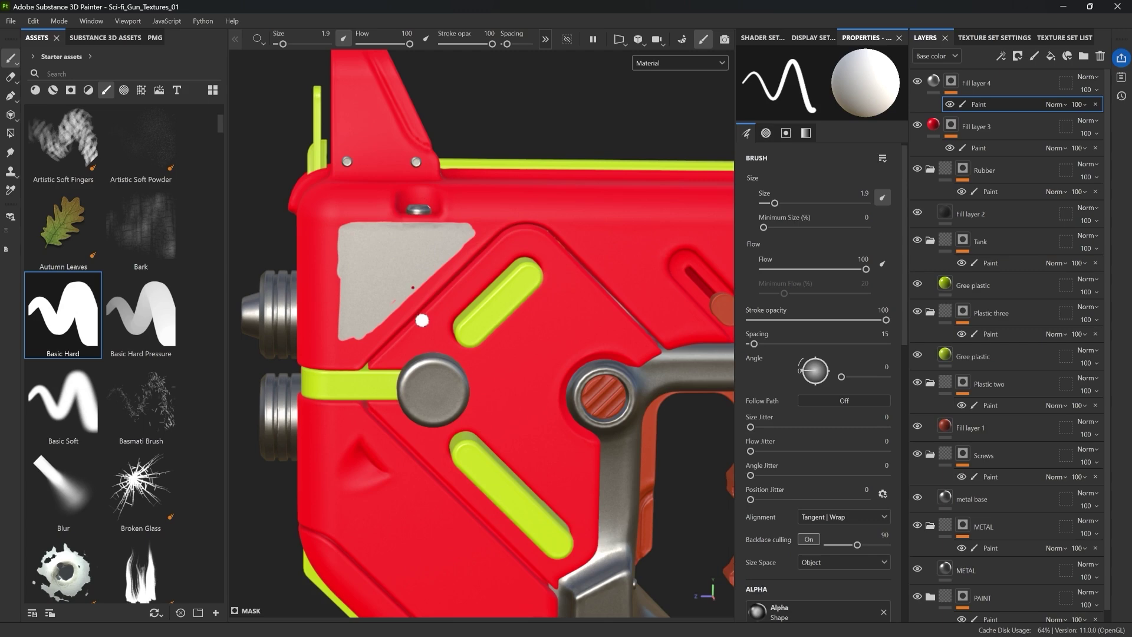
pyautogui.scroll(-5, 448, 269)
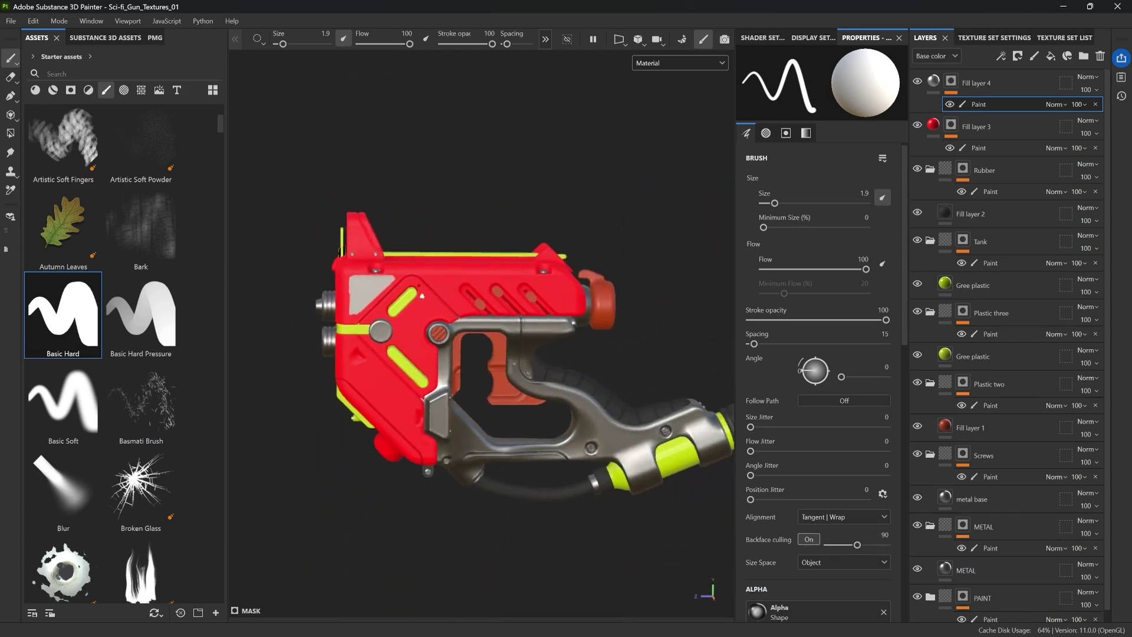
# Delete the paint effect from Fill layer 4 and remove the layer's mask
pyautogui.click(1095, 103)
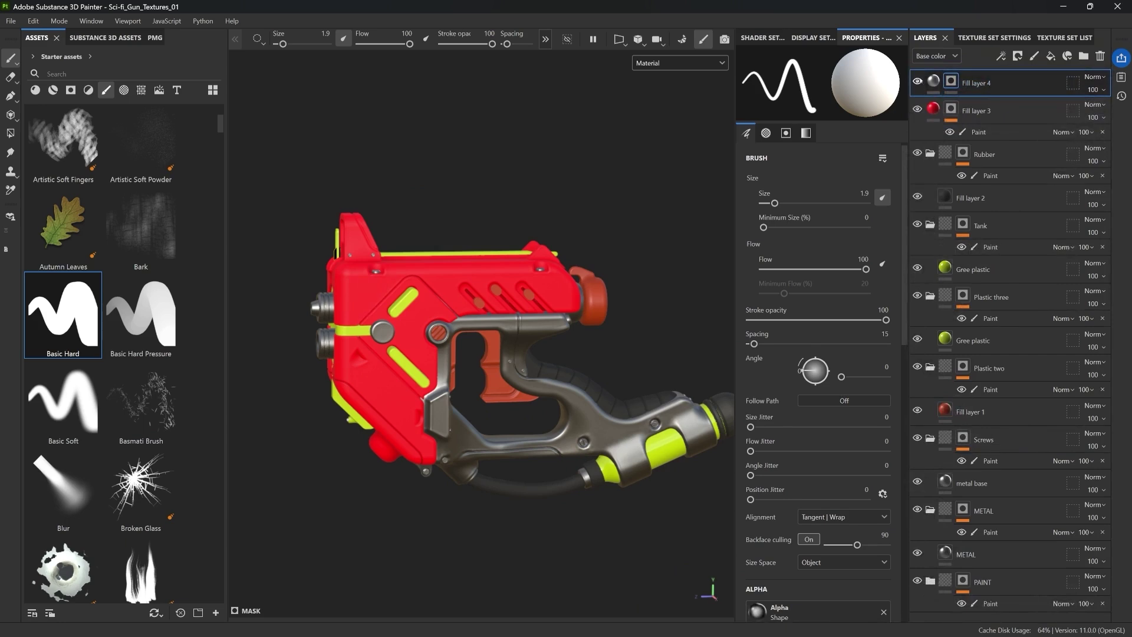
pyautogui.rightClick(951, 81)
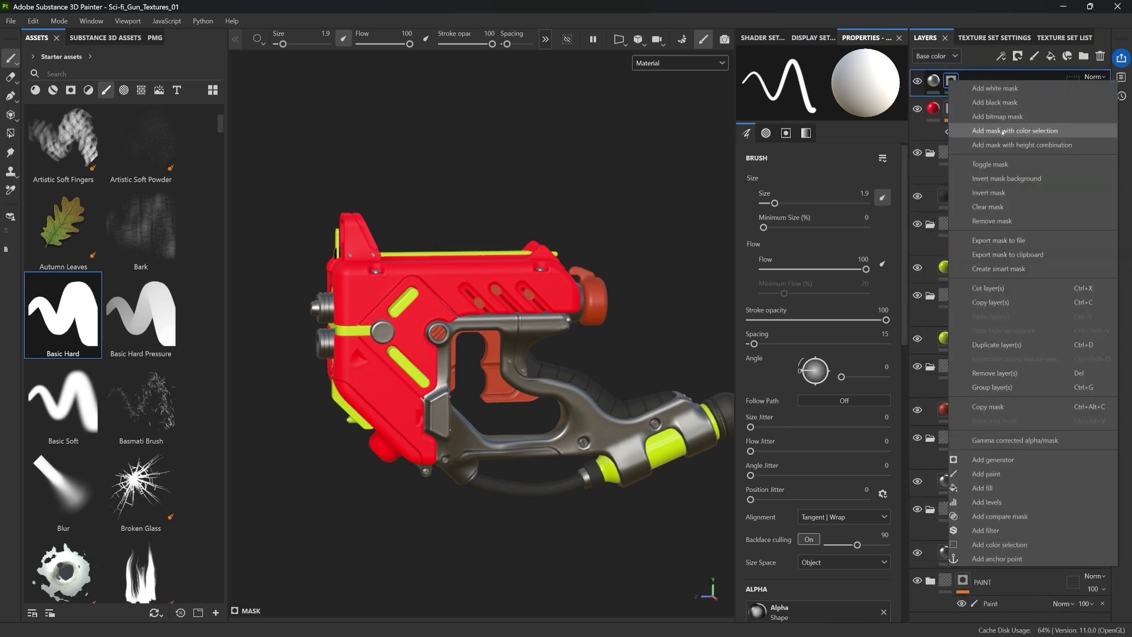
pyautogui.click(1010, 220)
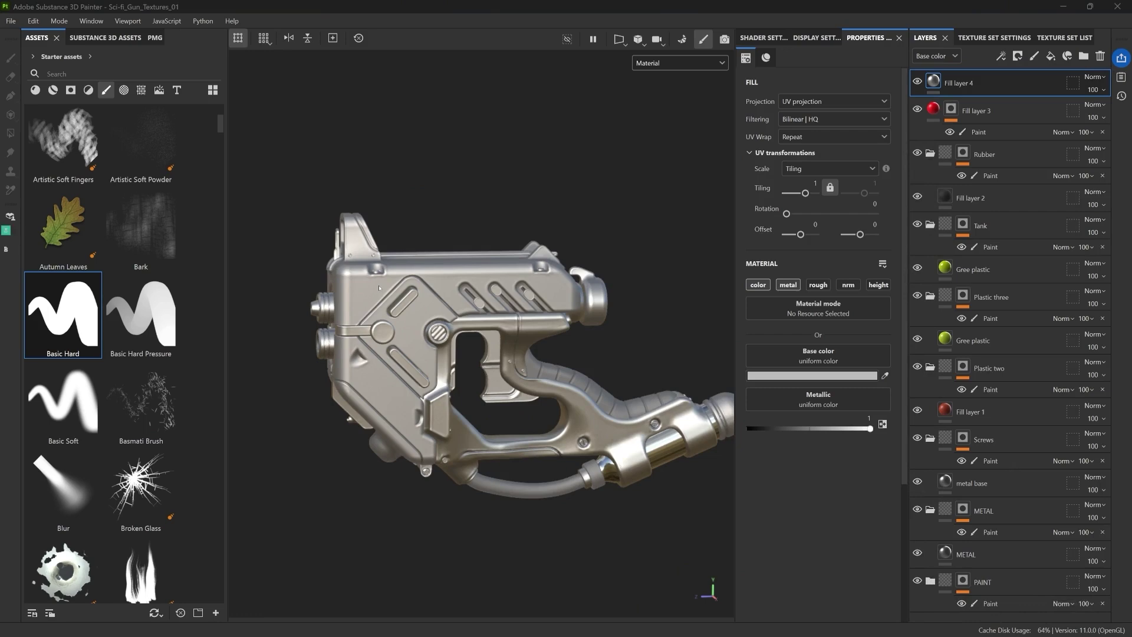
# Switch to ZBrush and isolate the assembled subtool "sci-fi gun with UVs READY" in Solo mode with the polyframe display on
pyautogui.hotkey('alt', 'Tab')
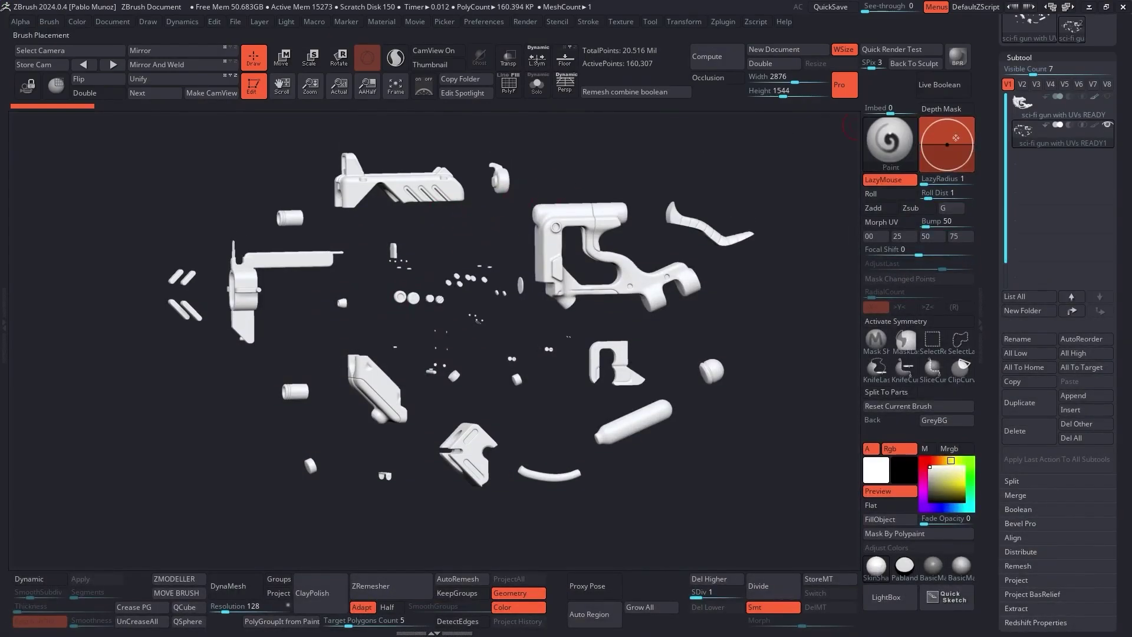
pyautogui.click(1082, 110)
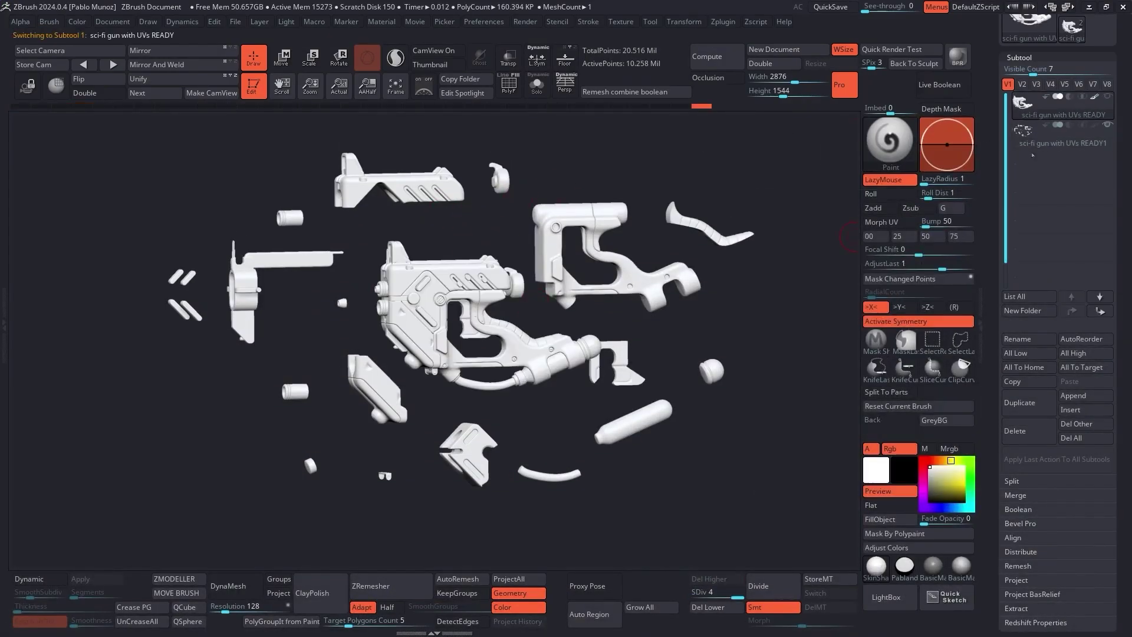
pyautogui.keyDown('ctrl'); pyautogui.moveTo(499, 280); pyautogui.dragTo(564, 286, button='right'); pyautogui.keyUp('ctrl')
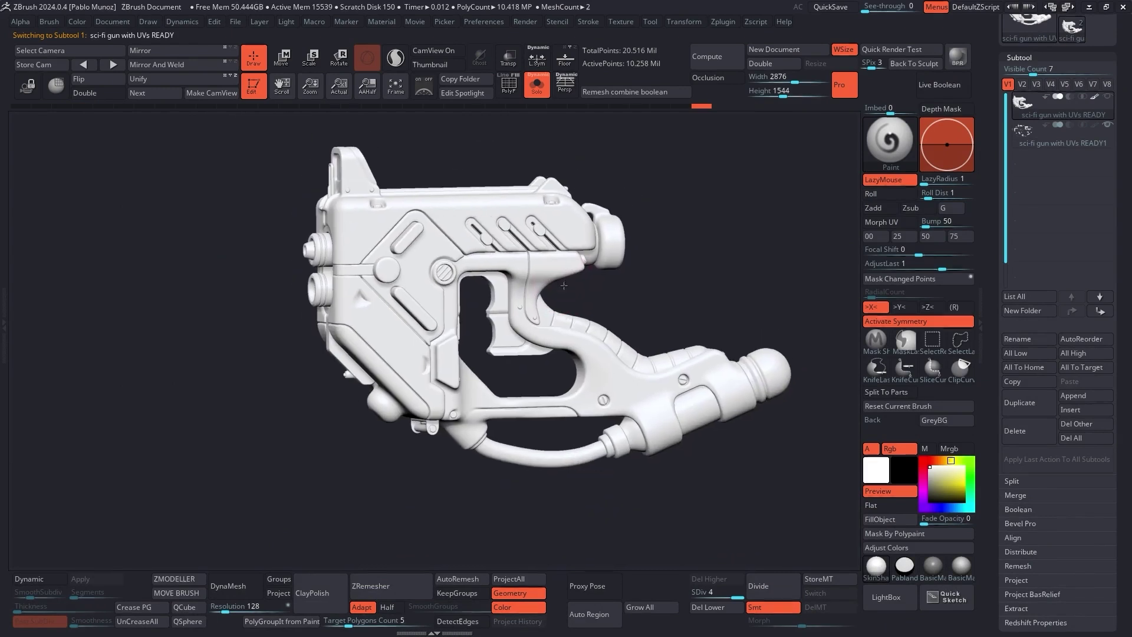
pyautogui.click(509, 86)
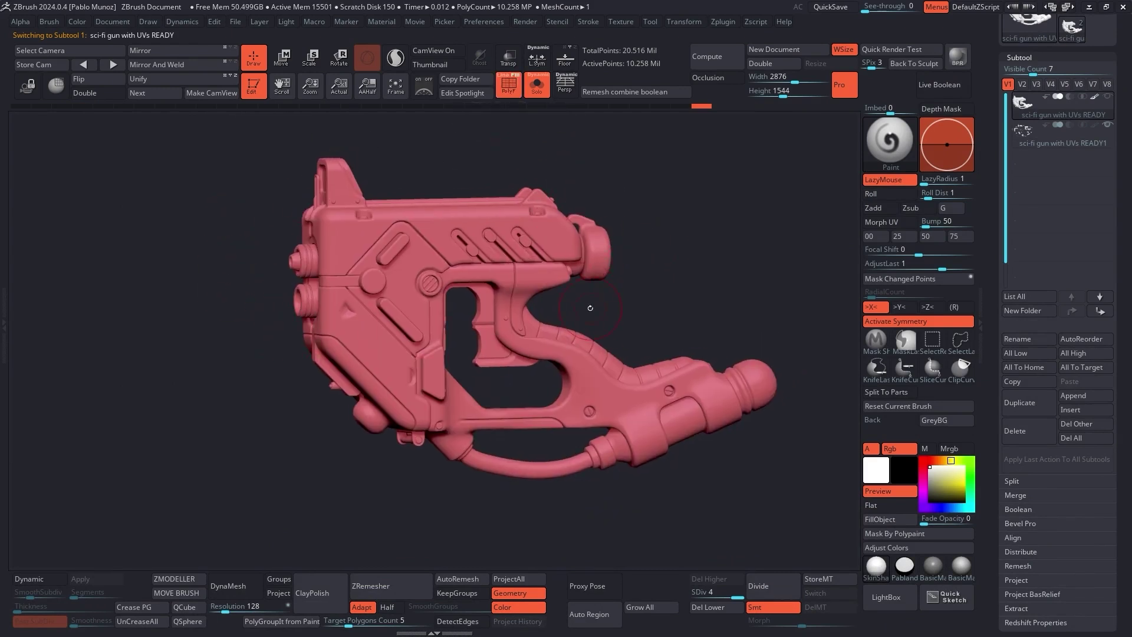
# Divide the gun into polygroups by topology continuity with Auto Groups, running it twice for a new set of group colors
pyautogui.scroll(-1, 996, 195)
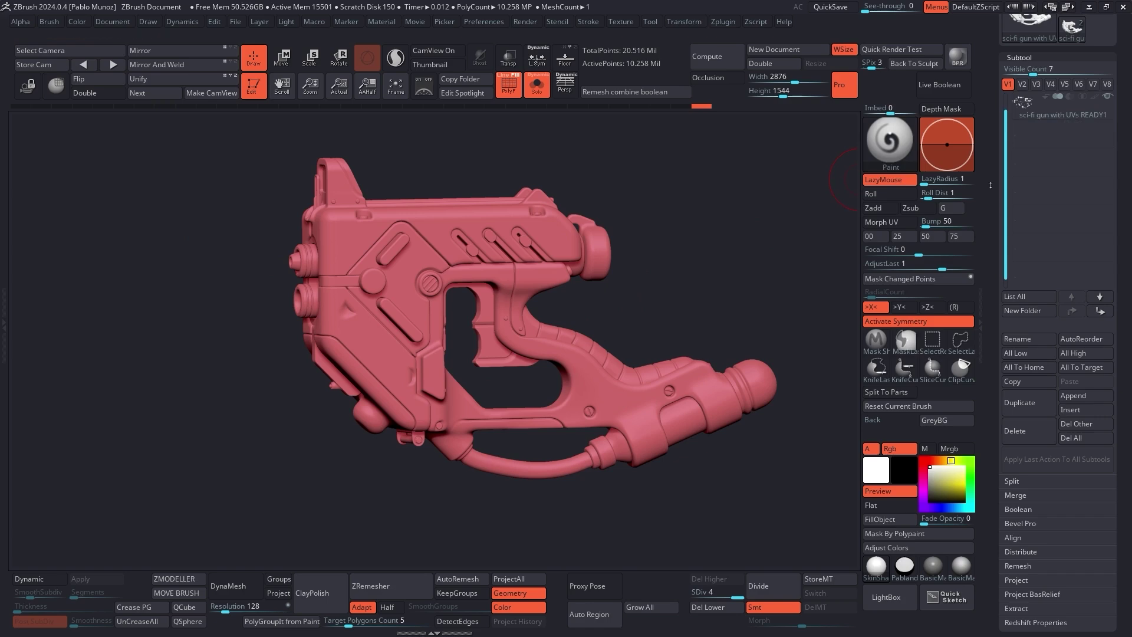
pyautogui.moveTo(991, 185); pyautogui.dragTo(991, 358)
pyautogui.moveTo(991, 397); pyautogui.dragTo(992, 338)
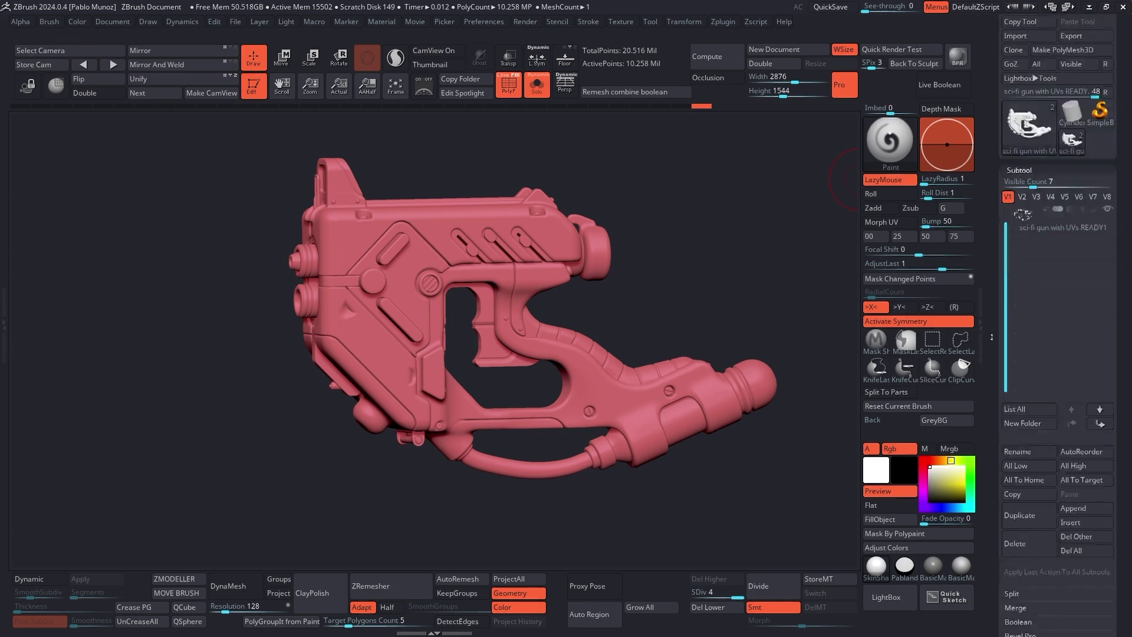
pyautogui.click(992, 337)
pyautogui.keyDown('shift'); pyautogui.click(1033, 158); pyautogui.keyUp('shift')
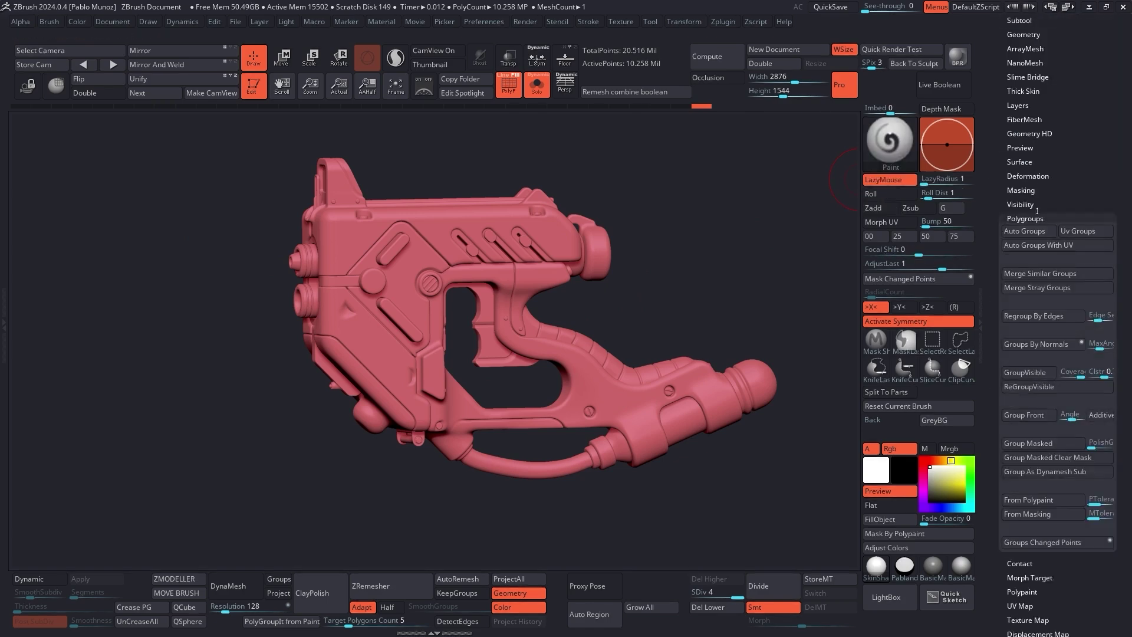
pyautogui.moveTo(1037, 211); pyautogui.dragTo(1037, 132)
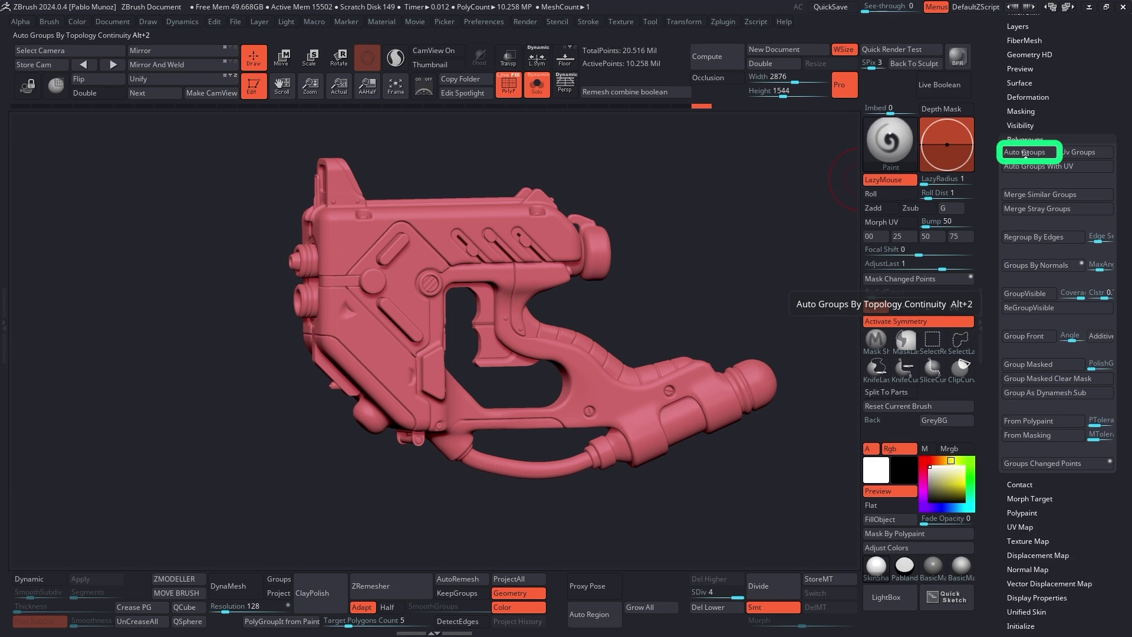
pyautogui.click(1024, 152)
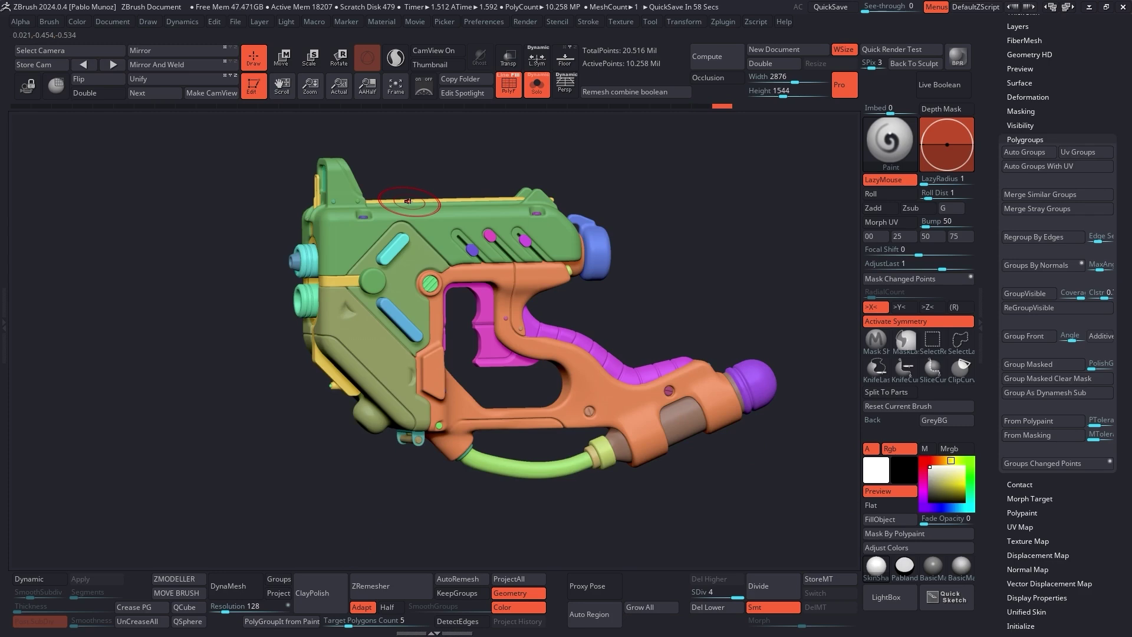
pyautogui.moveTo(652, 222); pyautogui.dragTo(452, 244)
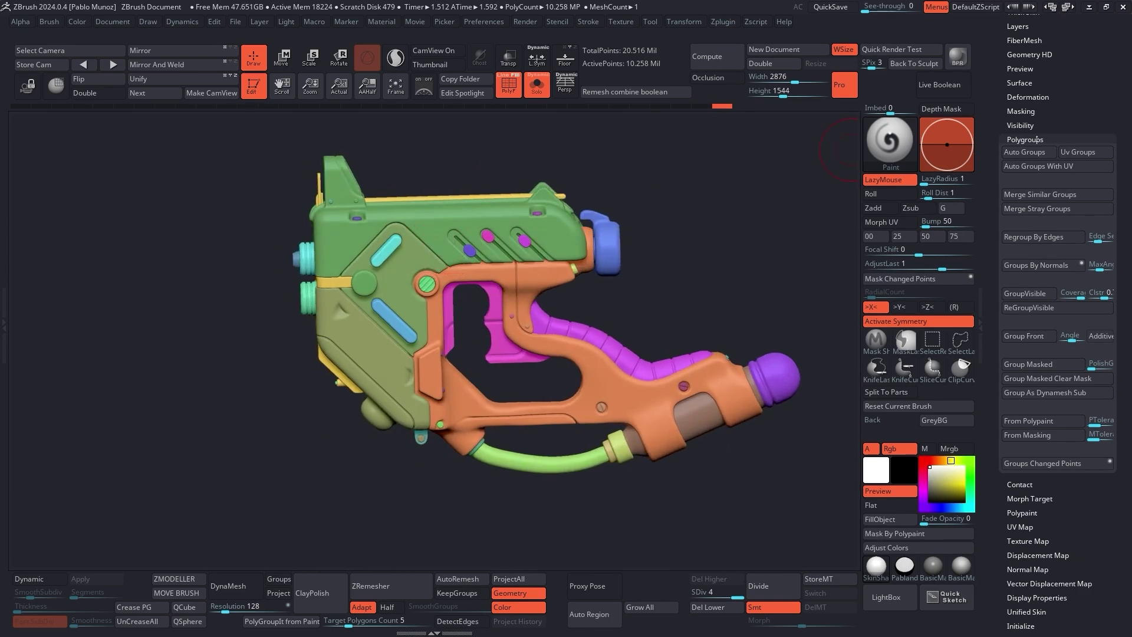
pyautogui.click(1029, 152)
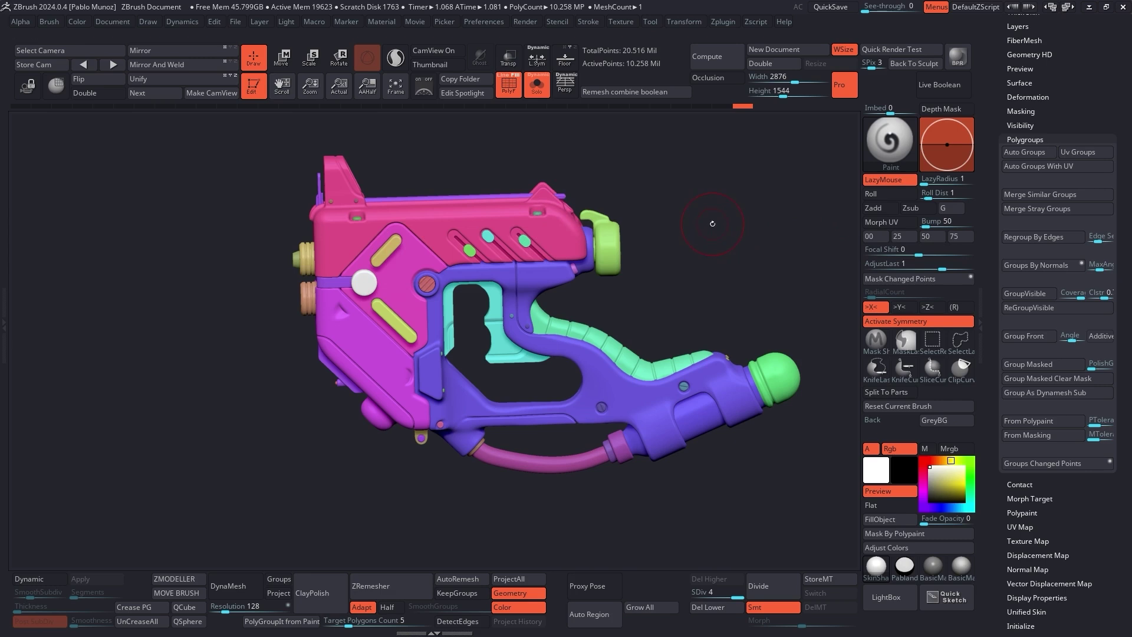
# Convert the gun's polygroup colors into polypaint with Polypaint From Polygroups
pyautogui.moveTo(1059, 489); pyautogui.dragTo(1059, 436)
pyautogui.press('shift')
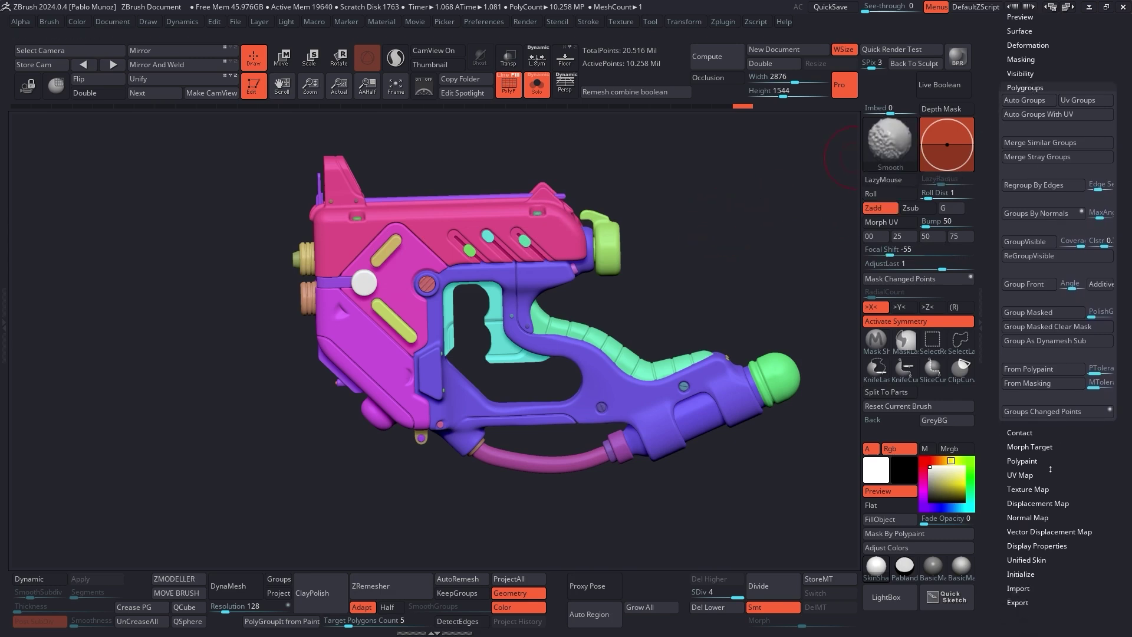
pyautogui.click(1022, 459)
pyautogui.scroll(-3, 1021, 460)
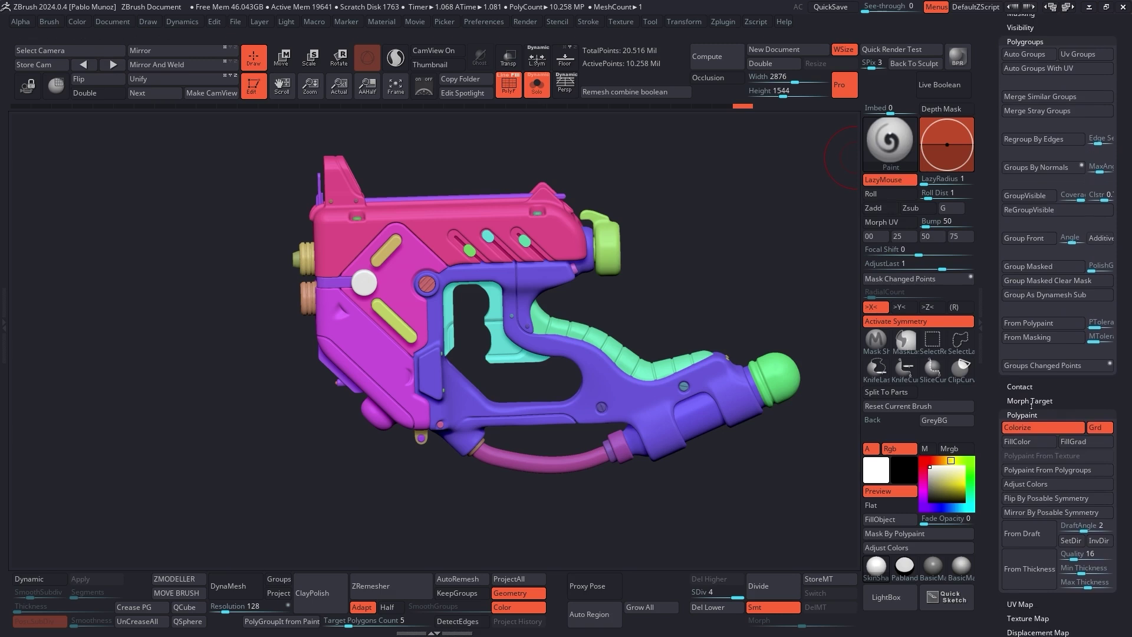
pyautogui.scroll(-3, 1047, 400)
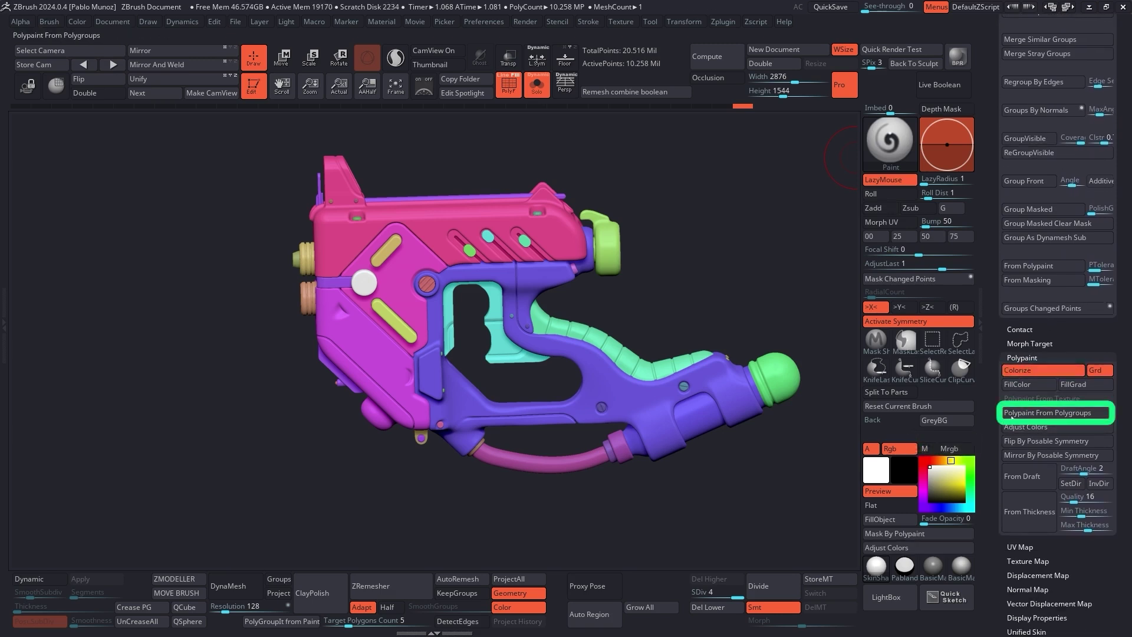
pyautogui.click(1106, 415)
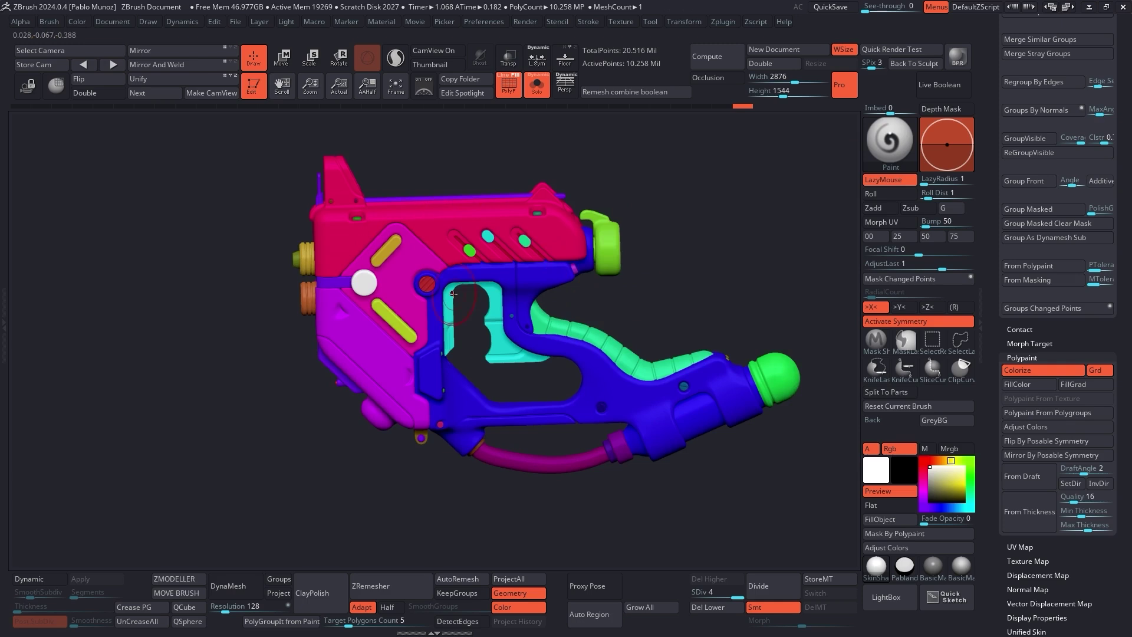
# Turn off the polyframe display so the gun shows only its polypaint
pyautogui.click(510, 88)
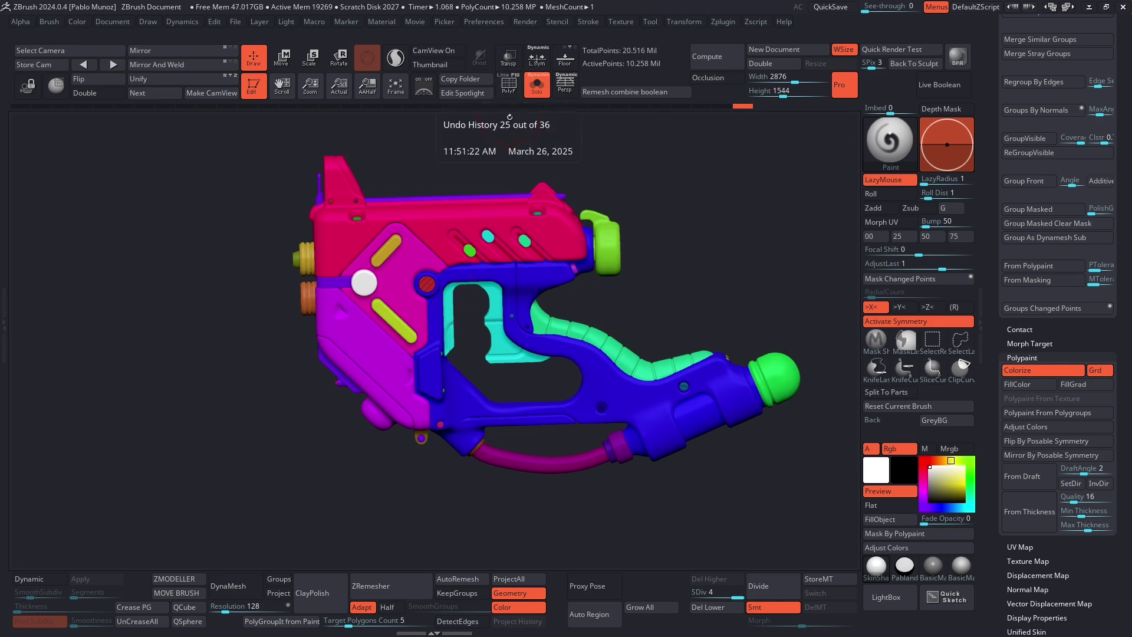
pyautogui.click(511, 88)
pyautogui.click(511, 88)
pyautogui.moveTo(666, 172)
pyautogui.mouseDown()
pyautogui.moveTo(622, 173)
pyautogui.moveTo(642, 177)
pyautogui.mouseUp()
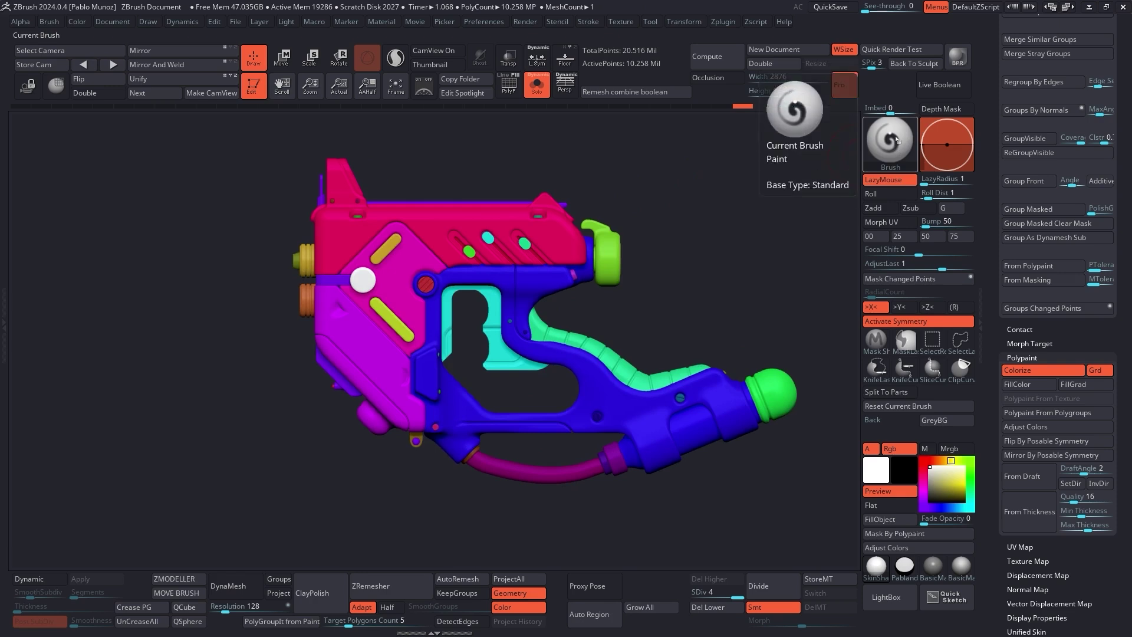
# Set the active paint color to yellow
pyautogui.moveTo(676, 242)
pyautogui.keyDown('ctrl'); pyautogui.mouseDown(button='right')
pyautogui.moveTo(656, 243)
pyautogui.moveTo(629, 273)
pyautogui.moveTo(745, 285)
pyautogui.mouseUp(button='right'); pyautogui.keyUp('ctrl')
pyautogui.press('space')
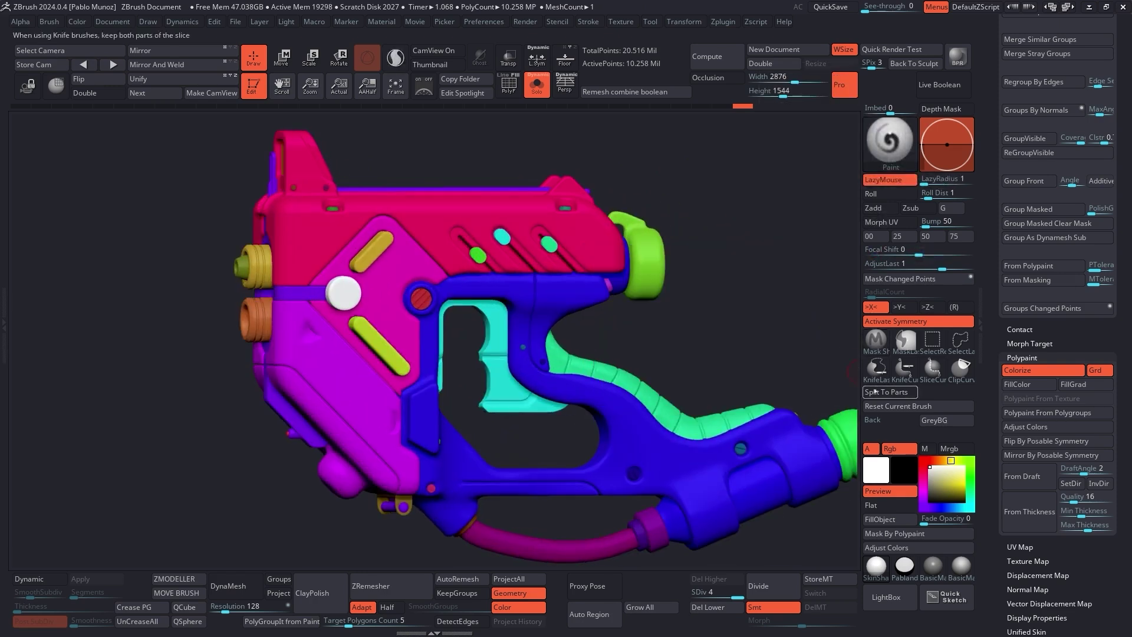
pyautogui.click(964, 483)
pyautogui.moveTo(576, 216)
pyautogui.mouseDown()
pyautogui.moveTo(498, 248)
pyautogui.moveTo(328, 377)
pyautogui.mouseUp()
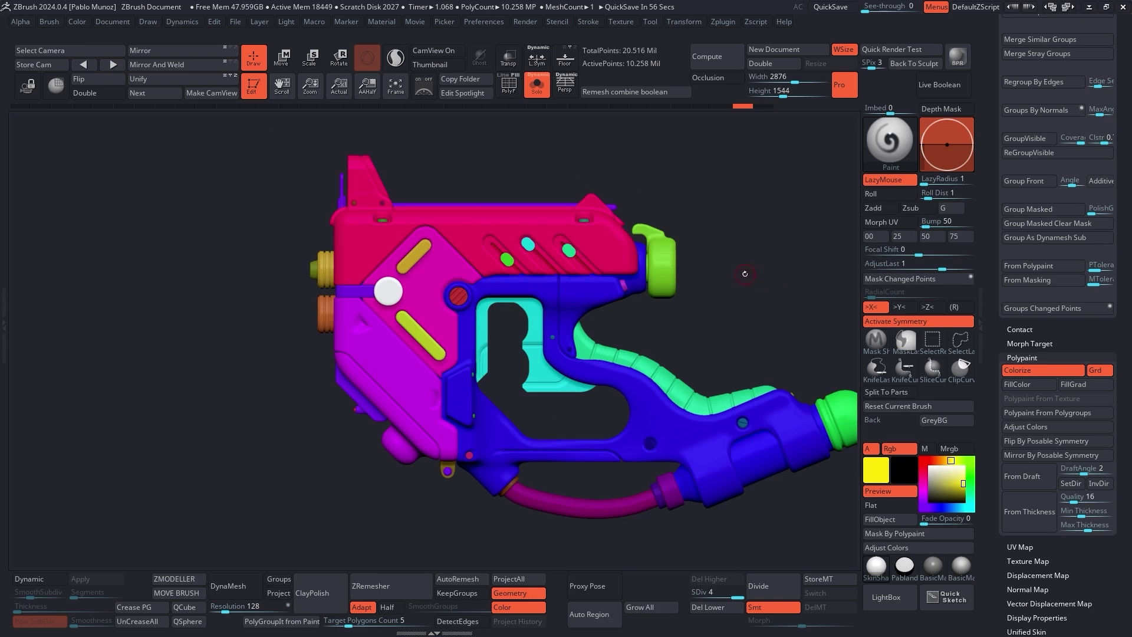
pyautogui.keyDown('alt'); pyautogui.moveTo(754, 297); pyautogui.dragTo(747, 266); pyautogui.keyUp('alt')
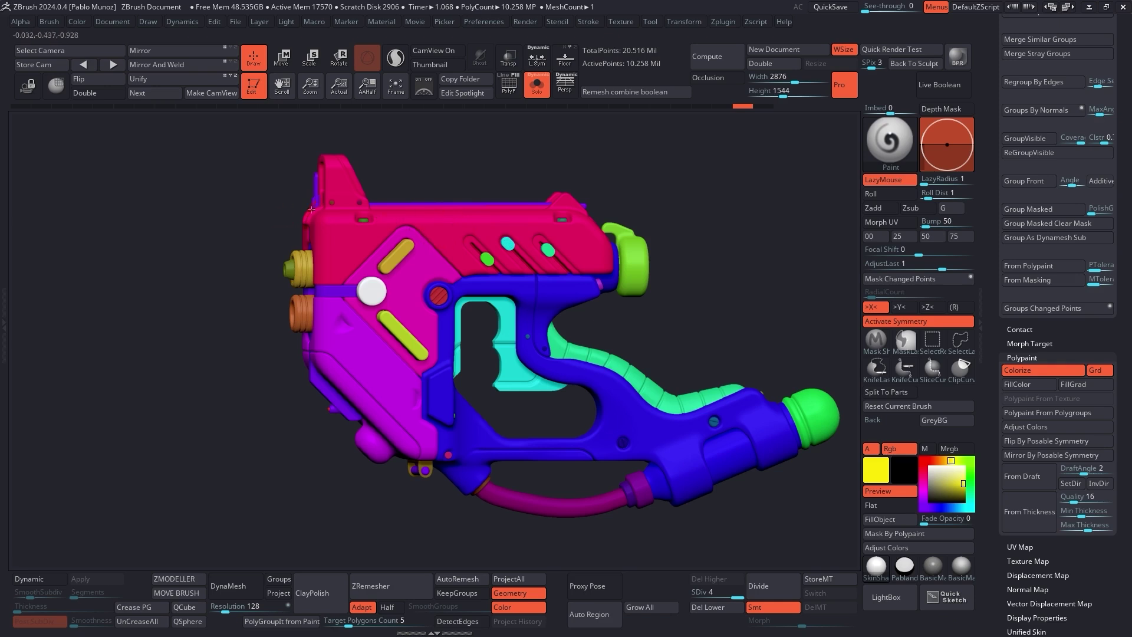
# Lasso-mask the rear corner of the upper body beside the angled panel, and invert the mask
pyautogui.keyDown('ctrl'); pyautogui.moveTo(321, 226); pyautogui.dragTo(408, 269, button='right'); pyautogui.keyUp('ctrl')
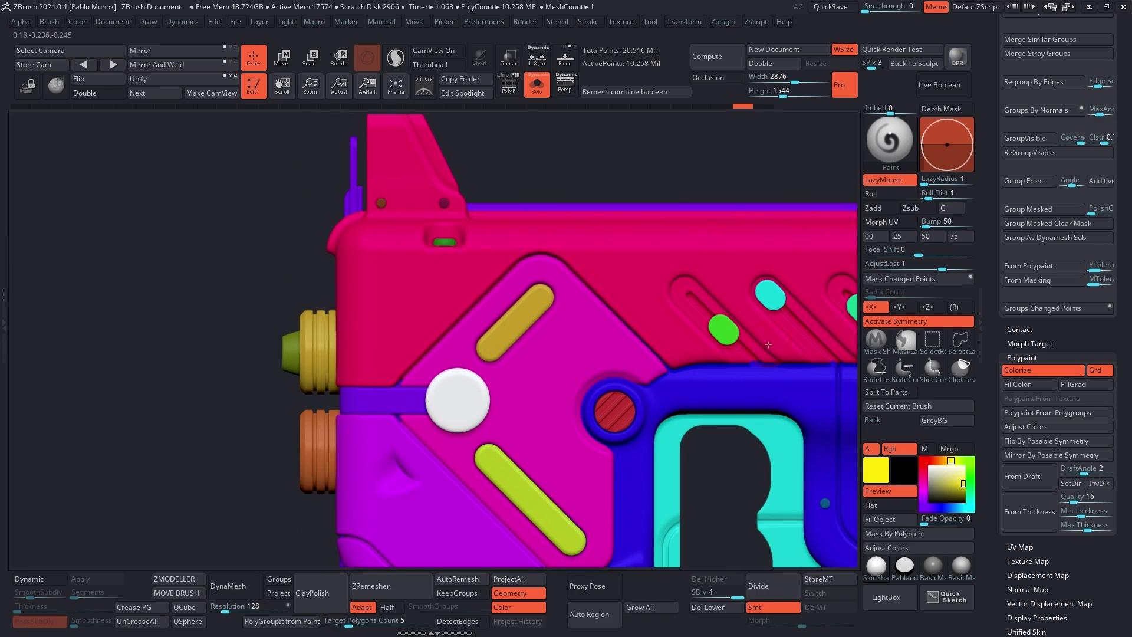
pyautogui.press('ctrl')
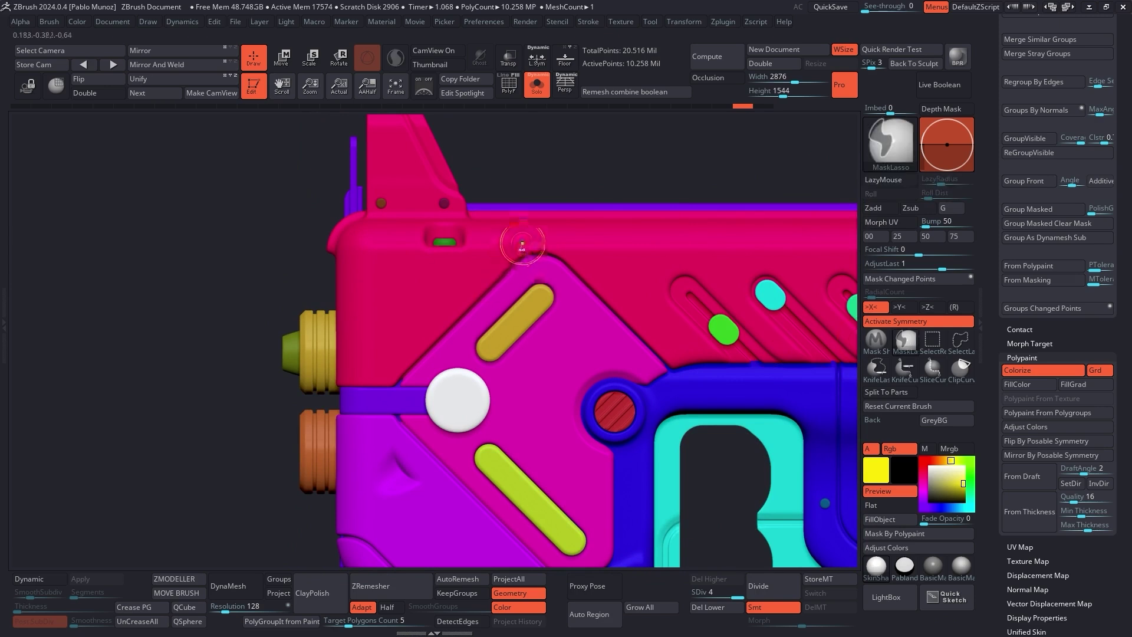
pyautogui.moveTo(521, 247)
pyautogui.keyDown('ctrl'); pyautogui.mouseDown()
pyautogui.moveTo(466, 250)
pyautogui.moveTo(365, 407)
pyautogui.moveTo(336, 424)
pyautogui.moveTo(290, 307)
pyautogui.moveTo(501, 203)
pyautogui.moveTo(519, 227)
pyautogui.mouseUp(); pyautogui.keyUp('ctrl')
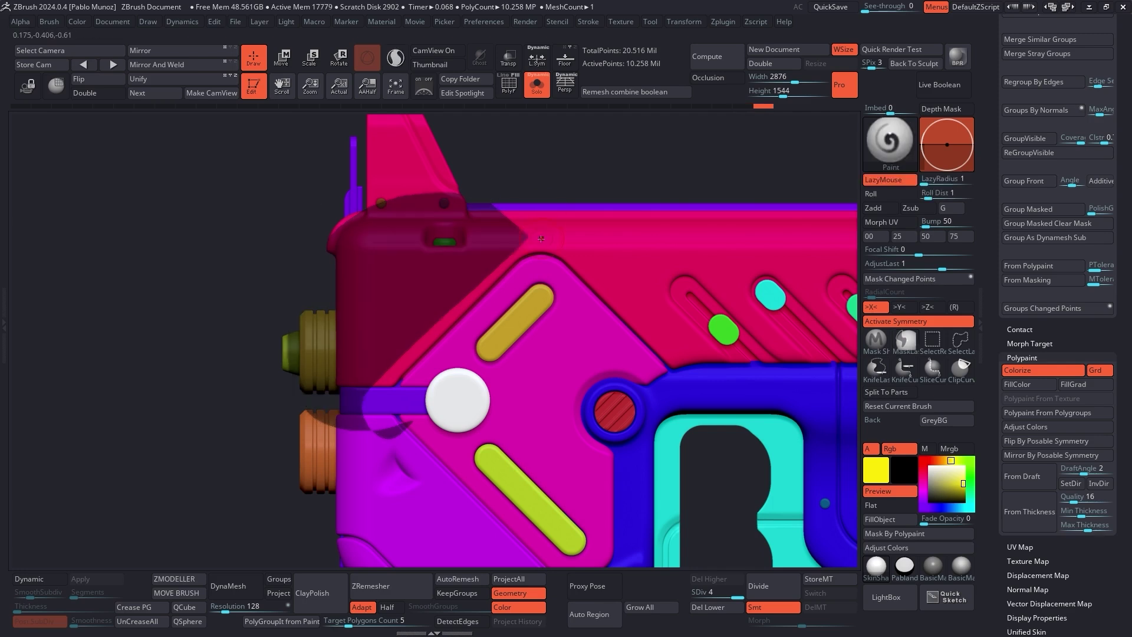
pyautogui.keyDown('ctrl'); pyautogui.click(528, 180); pyautogui.keyUp('ctrl')
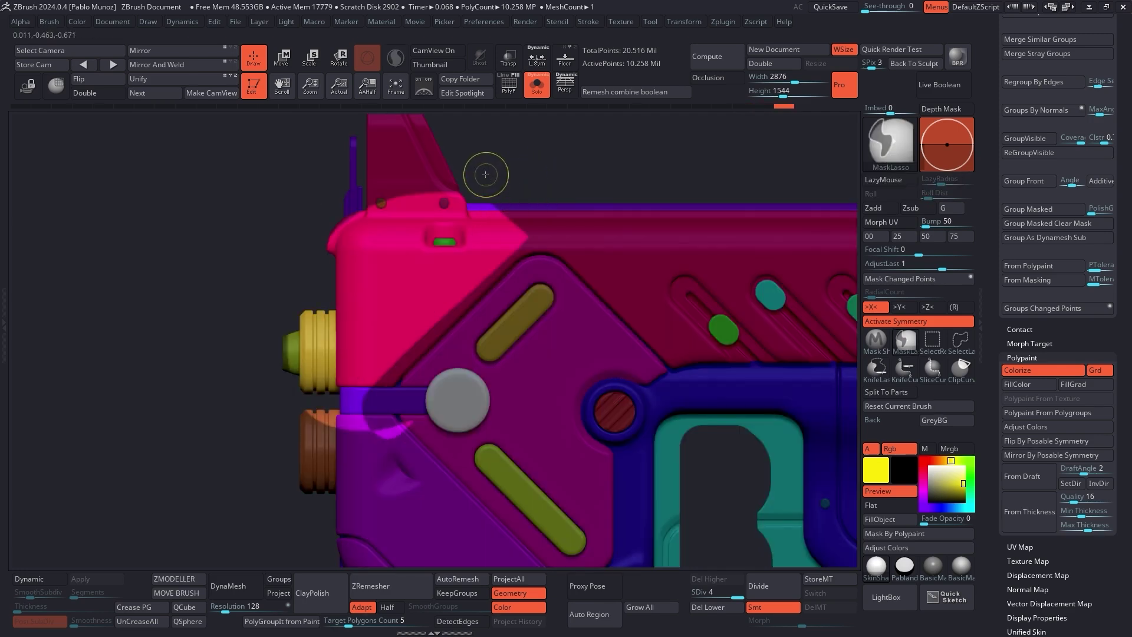
# Add lasso masks around the unmasked rear corner, leaving only an angular patch below the rear sight and beside the angled panel
pyautogui.moveTo(488, 171)
pyautogui.keyDown('ctrl'); pyautogui.mouseDown()
pyautogui.moveTo(492, 274)
pyautogui.moveTo(570, 156)
pyautogui.mouseUp(); pyautogui.keyUp('ctrl')
pyautogui.moveTo(525, 248)
pyautogui.keyDown('ctrl'); pyautogui.mouseDown()
pyautogui.moveTo(372, 256)
pyautogui.moveTo(442, 125)
pyautogui.moveTo(594, 189)
pyautogui.mouseUp(); pyautogui.keyUp('ctrl')
pyautogui.moveTo(312, 258)
pyautogui.keyDown('ctrl'); pyautogui.mouseDown()
pyautogui.moveTo(488, 253)
pyautogui.moveTo(511, 175)
pyautogui.mouseUp(); pyautogui.keyUp('ctrl')
pyautogui.keyDown('ctrl'); pyautogui.moveTo(302, 223); pyautogui.dragTo(294, 413); pyautogui.keyUp('ctrl')
pyautogui.moveTo(328, 331)
pyautogui.keyDown('ctrl'); pyautogui.mouseDown()
pyautogui.moveTo(298, 471)
pyautogui.moveTo(292, 425)
pyautogui.mouseUp(); pyautogui.keyUp('ctrl')
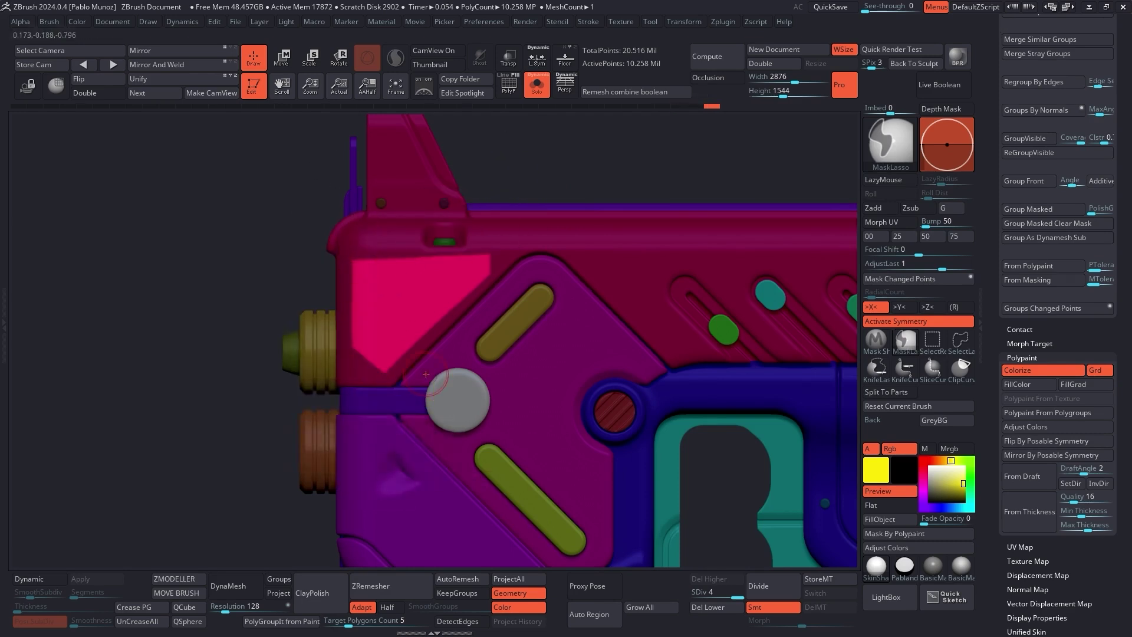
pyautogui.moveTo(329, 262)
pyautogui.keyDown('ctrl'); pyautogui.mouseDown()
pyautogui.moveTo(505, 257)
pyautogui.moveTo(495, 173)
pyautogui.moveTo(484, 172)
pyautogui.mouseUp(); pyautogui.keyUp('ctrl')
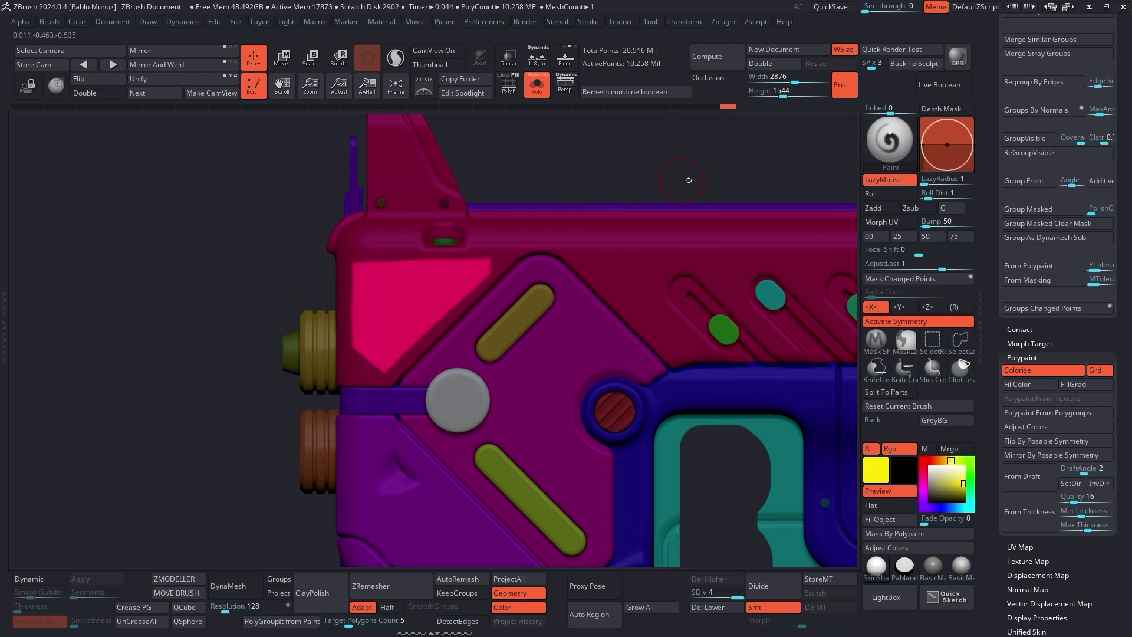
# Choose the MaskCurve brush and straighten the patch's upper edge with a horizontal mask line
pyautogui.click(889, 141)
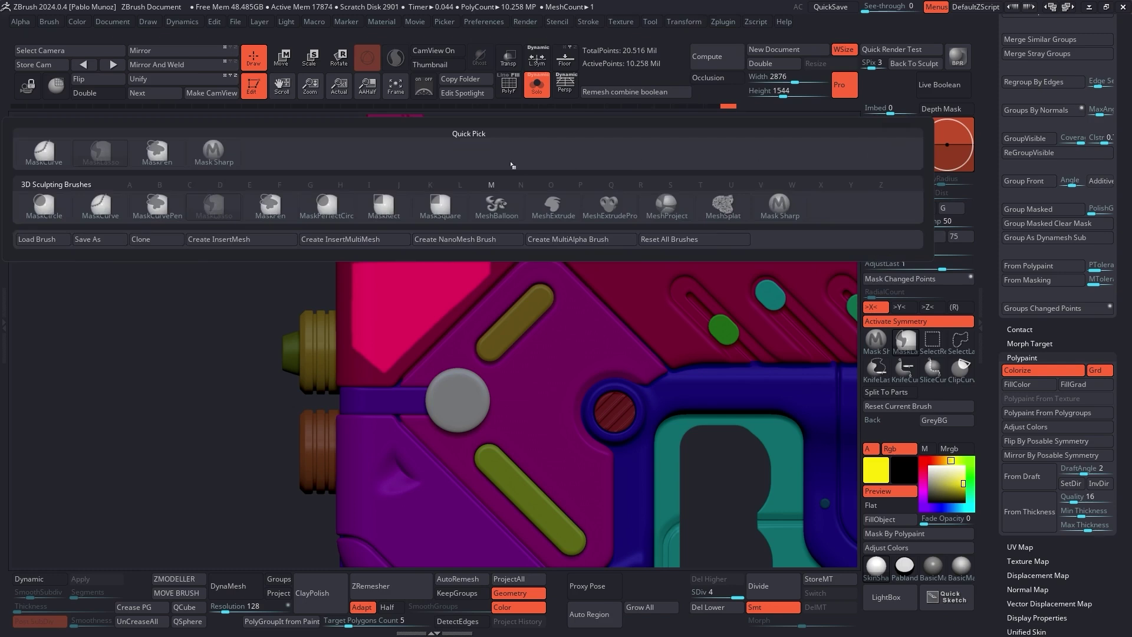
pyautogui.click(91, 204)
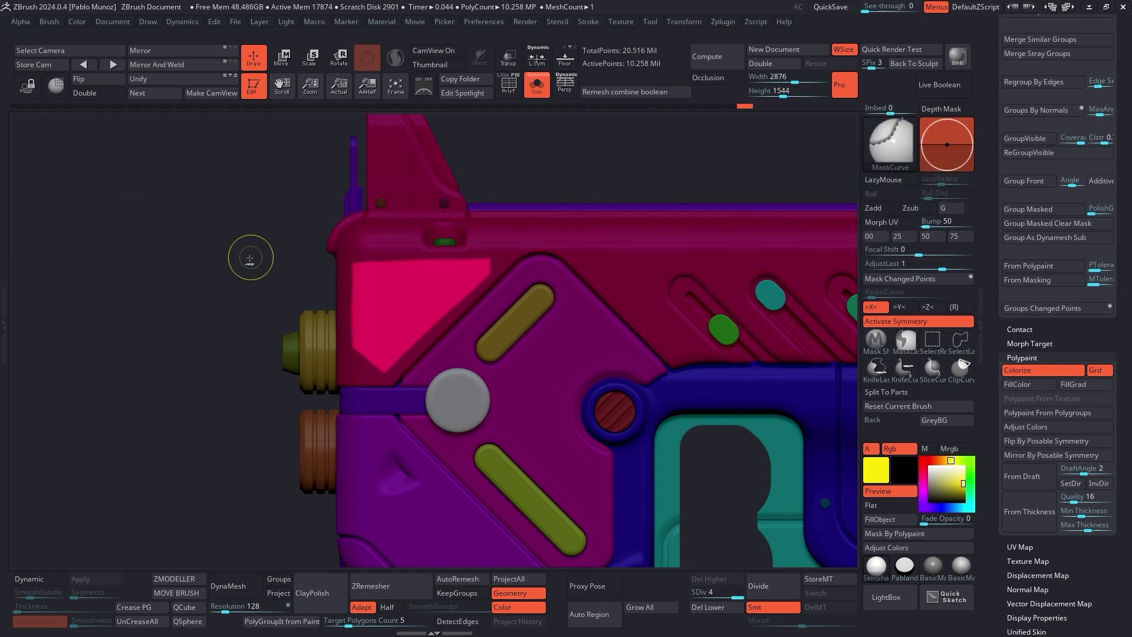
pyautogui.moveTo(253, 259)
pyautogui.mouseDown()
pyautogui.moveTo(620, 256)
pyautogui.moveTo(620, 270)
pyautogui.moveTo(623, 260)
pyautogui.mouseUp()
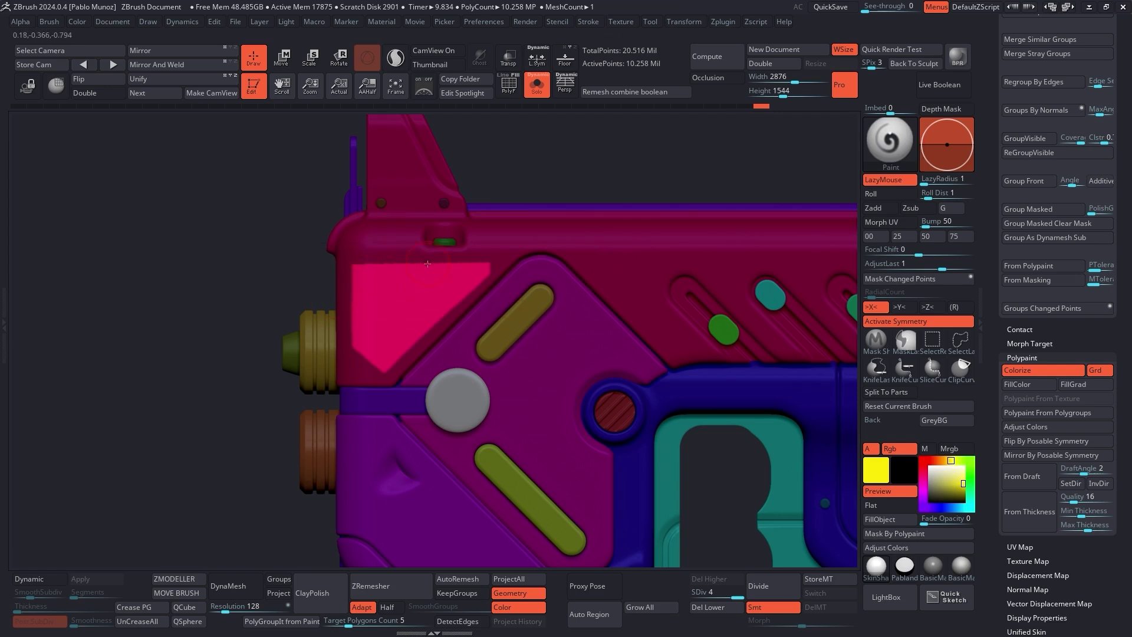
pyautogui.moveTo(427, 253); pyautogui.dragTo(495, 225, button='right')
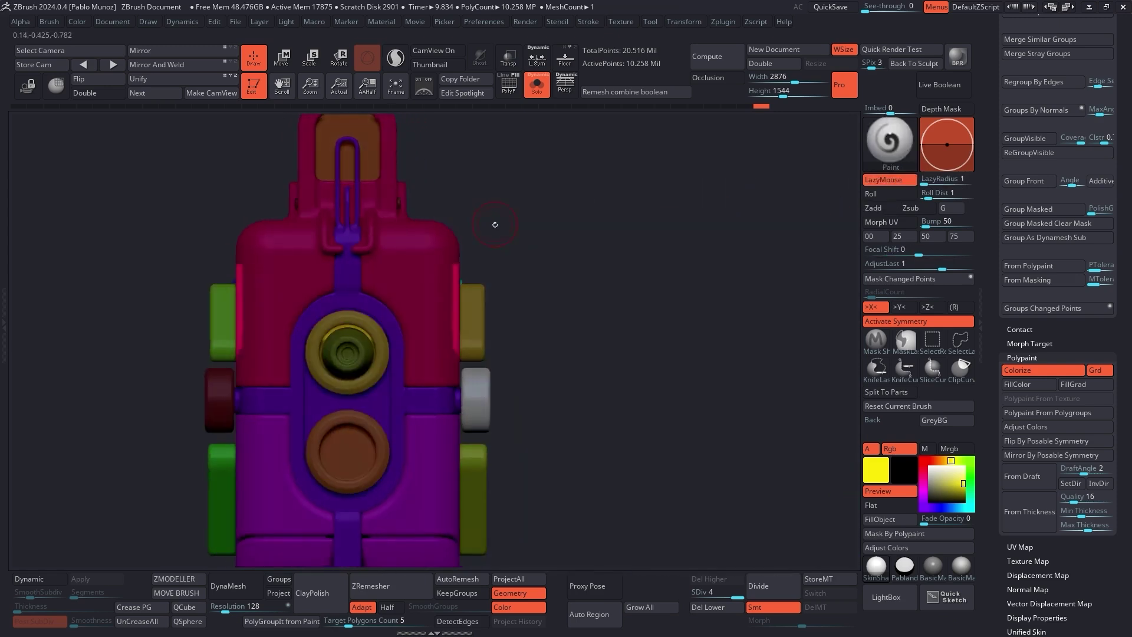
# Mask off the back face of the upper body and paint the unmasked angular patch below the rear sight yellow
pyautogui.click(875, 339)
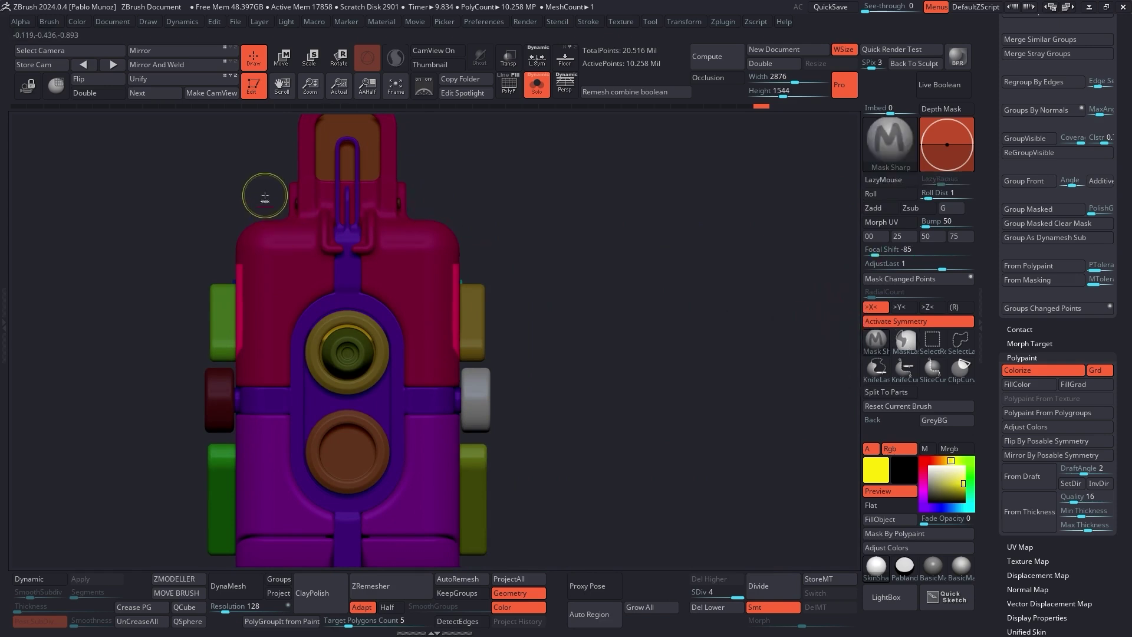
pyautogui.keyDown('ctrl'); pyautogui.moveTo(266, 260); pyautogui.dragTo(444, 454); pyautogui.keyUp('ctrl')
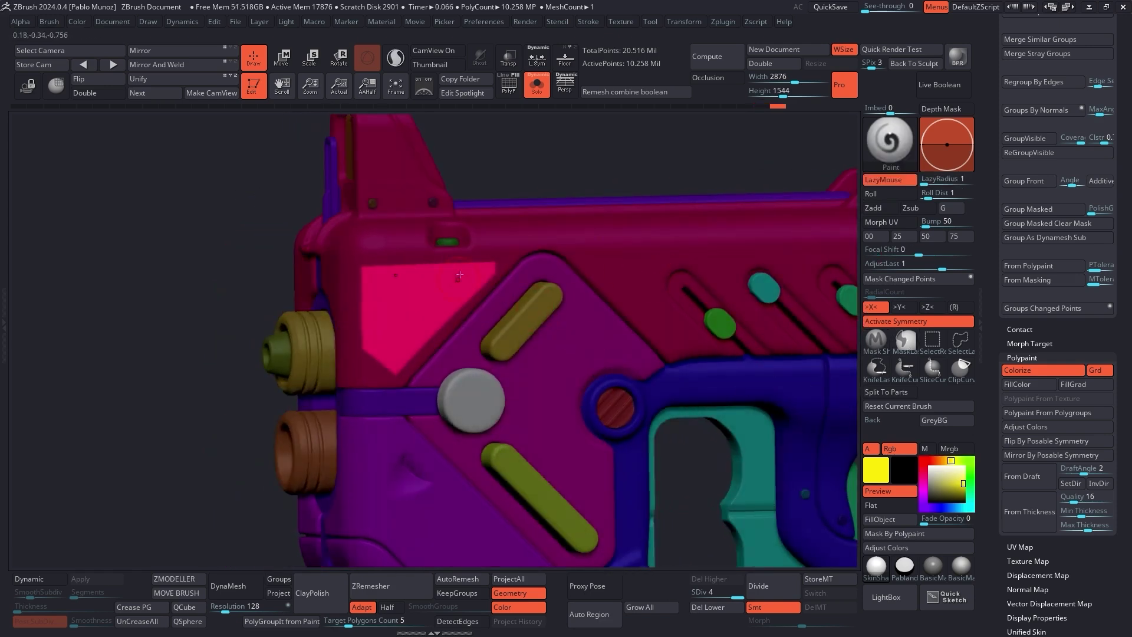
pyautogui.press('space')
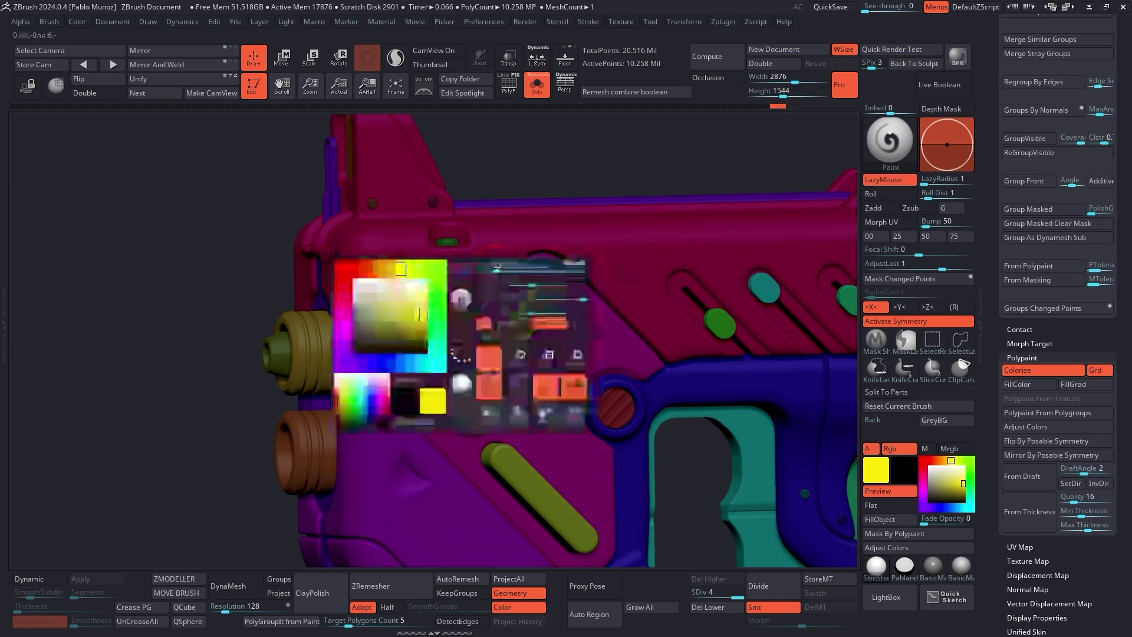
pyautogui.moveTo(481, 277)
pyautogui.mouseDown()
pyautogui.moveTo(448, 289)
pyautogui.moveTo(383, 265)
pyautogui.moveTo(495, 231)
pyautogui.mouseUp()
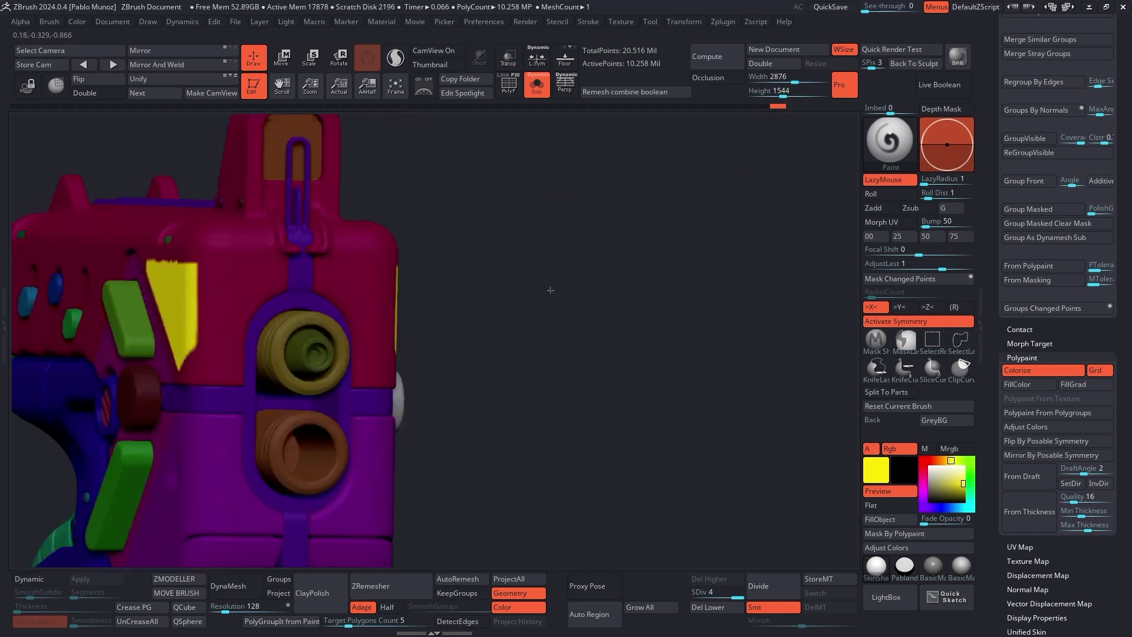
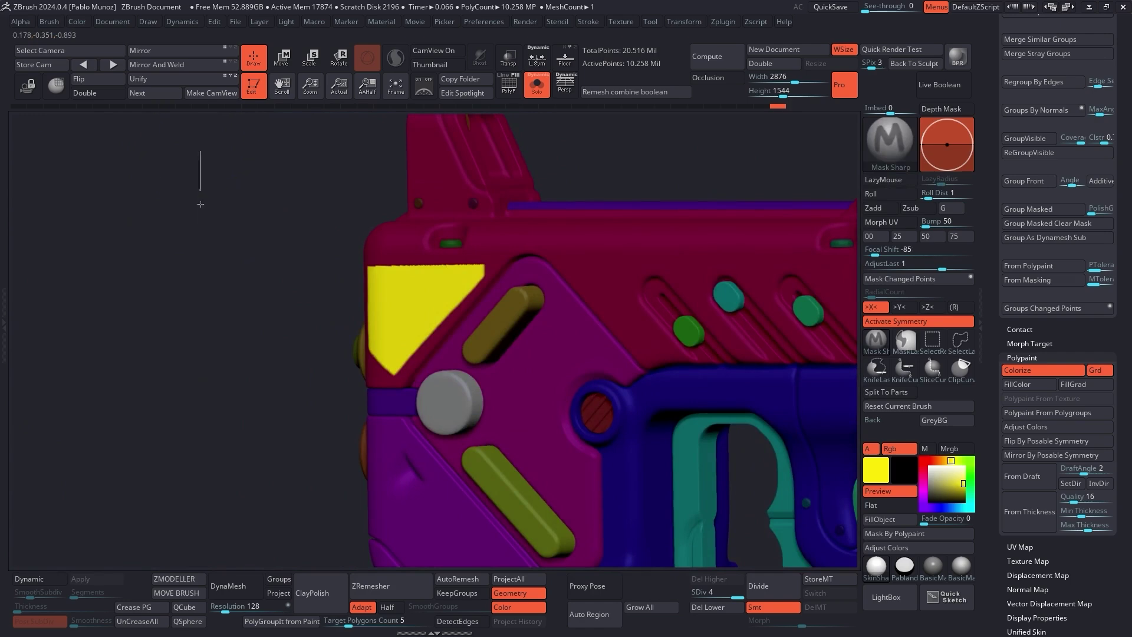
pyautogui.keyDown('ctrl'); pyautogui.moveTo(235, 321); pyautogui.dragTo(322, 267, button='right'); pyautogui.keyUp('ctrl')
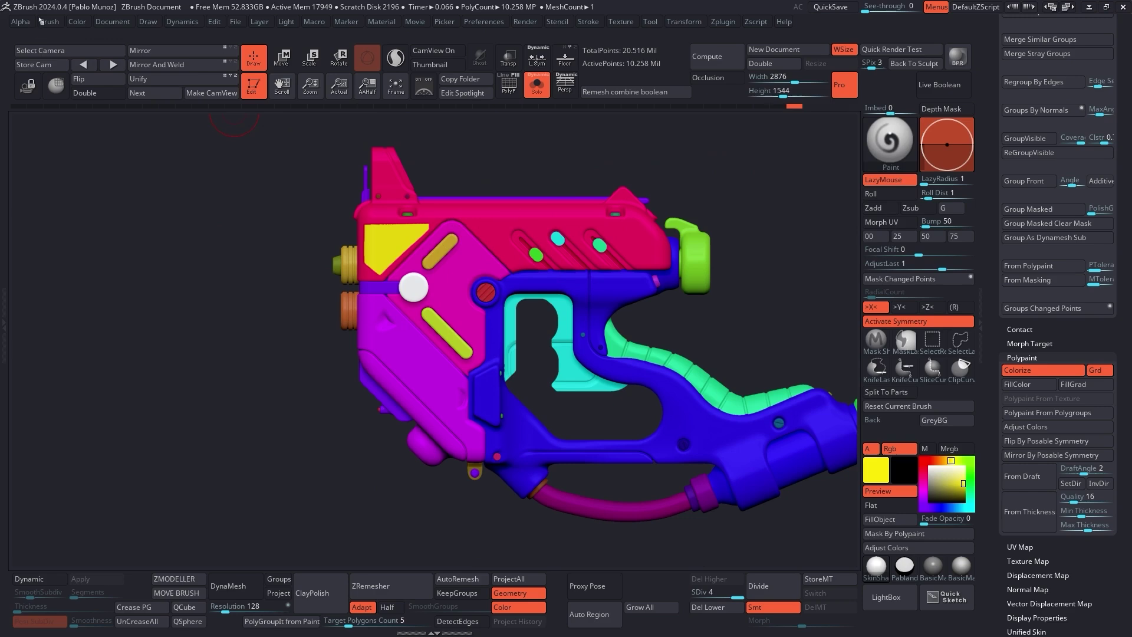
# Choose the arrow-shaped Alpha 33 for the Paint brush and set its Focal Shift to -75
pyautogui.click(20, 21)
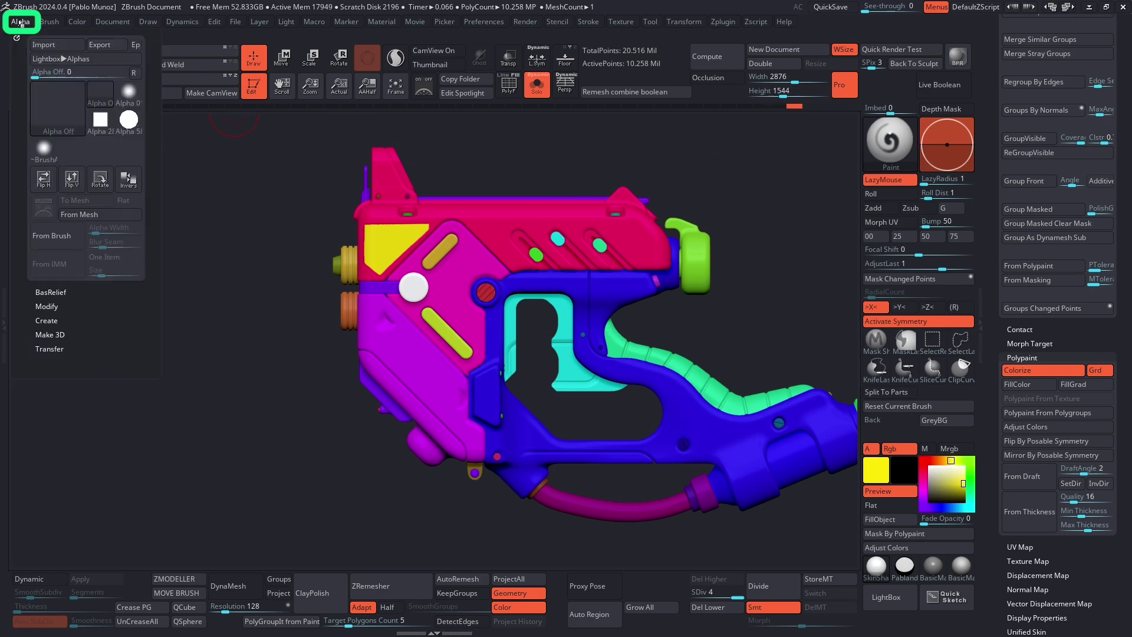
pyautogui.click(45, 96)
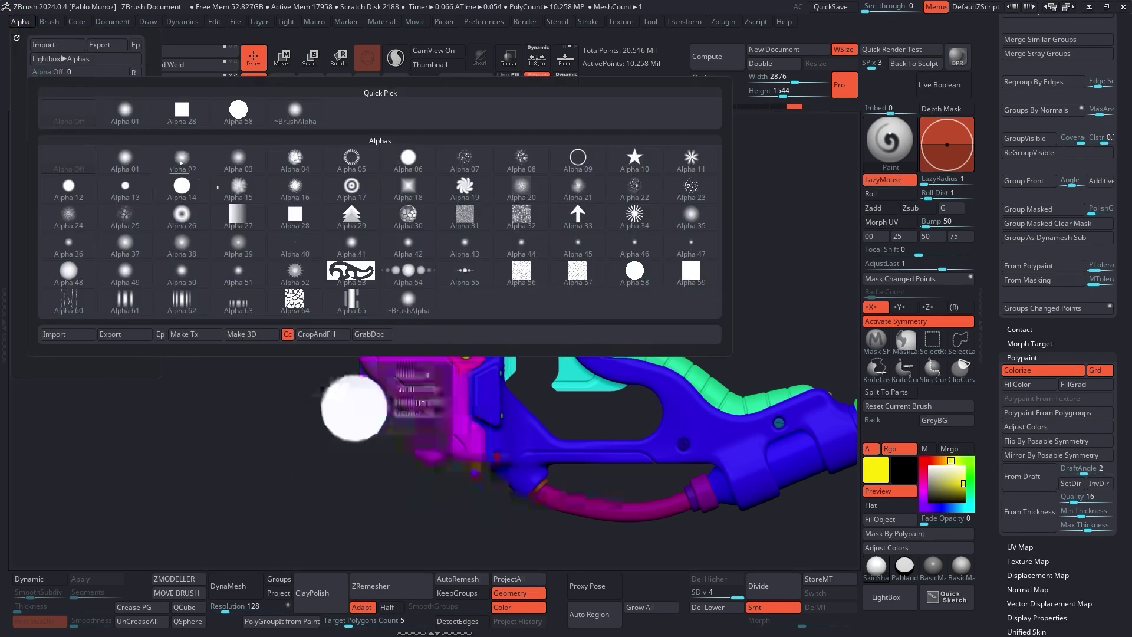
pyautogui.click(578, 216)
pyautogui.keyDown('ctrl'); pyautogui.moveTo(488, 250); pyautogui.dragTo(563, 334, button='right'); pyautogui.keyUp('ctrl')
pyautogui.press('space')
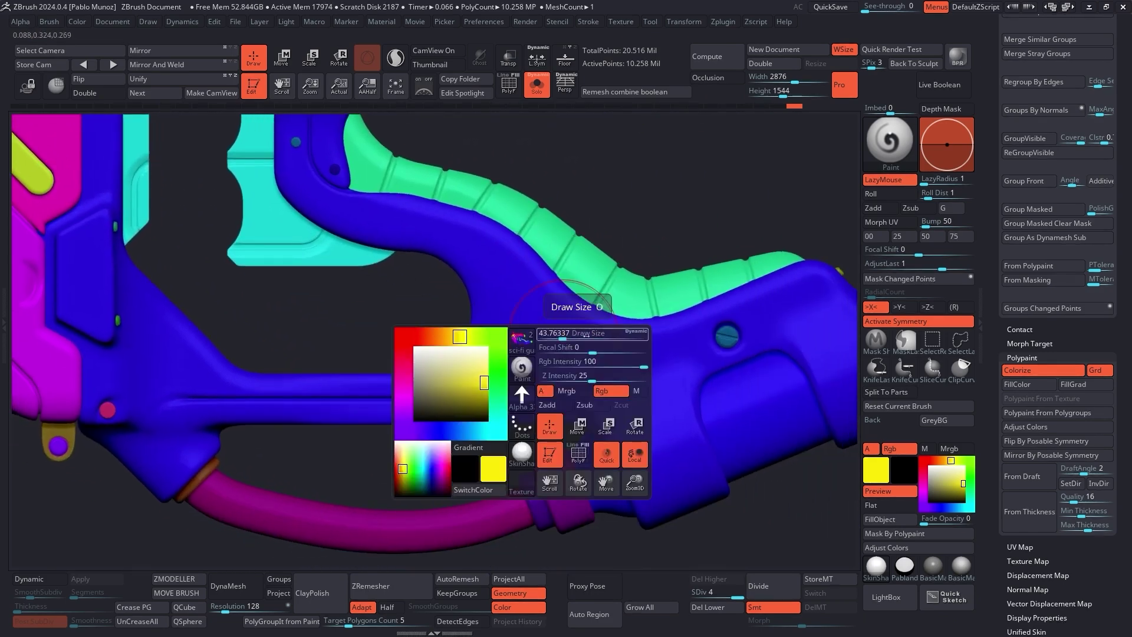
pyautogui.moveTo(583, 352); pyautogui.dragTo(558, 353)
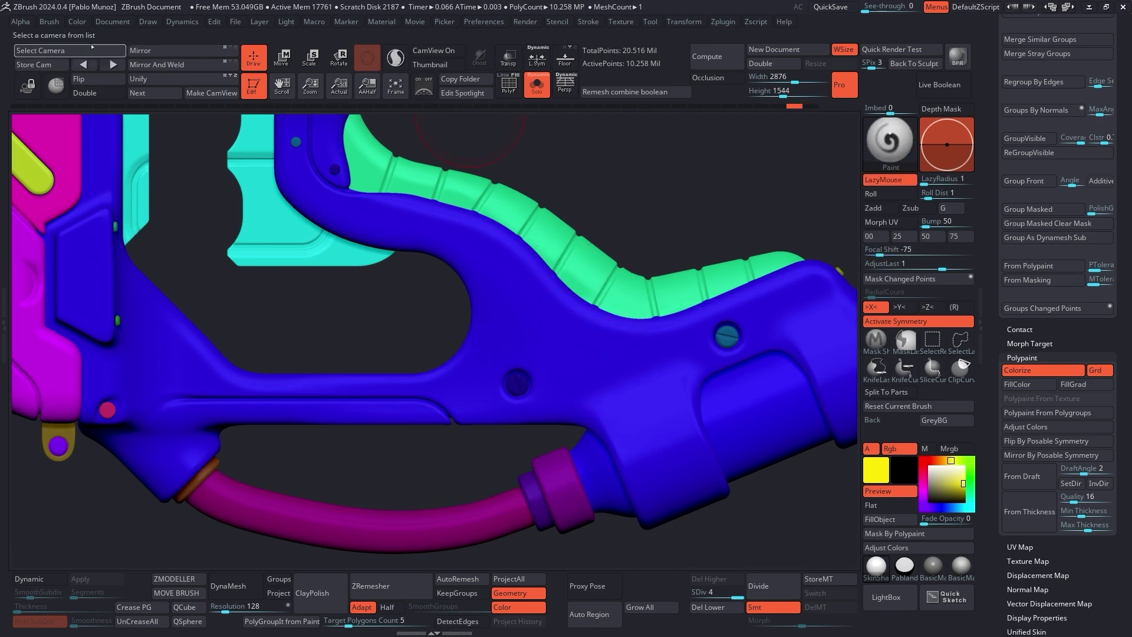
# Set the stroke type to DragRect and stamp a yellow arrow on the blue lower frame, just in front of the round screw
pyautogui.click(587, 22)
pyautogui.click(695, 65)
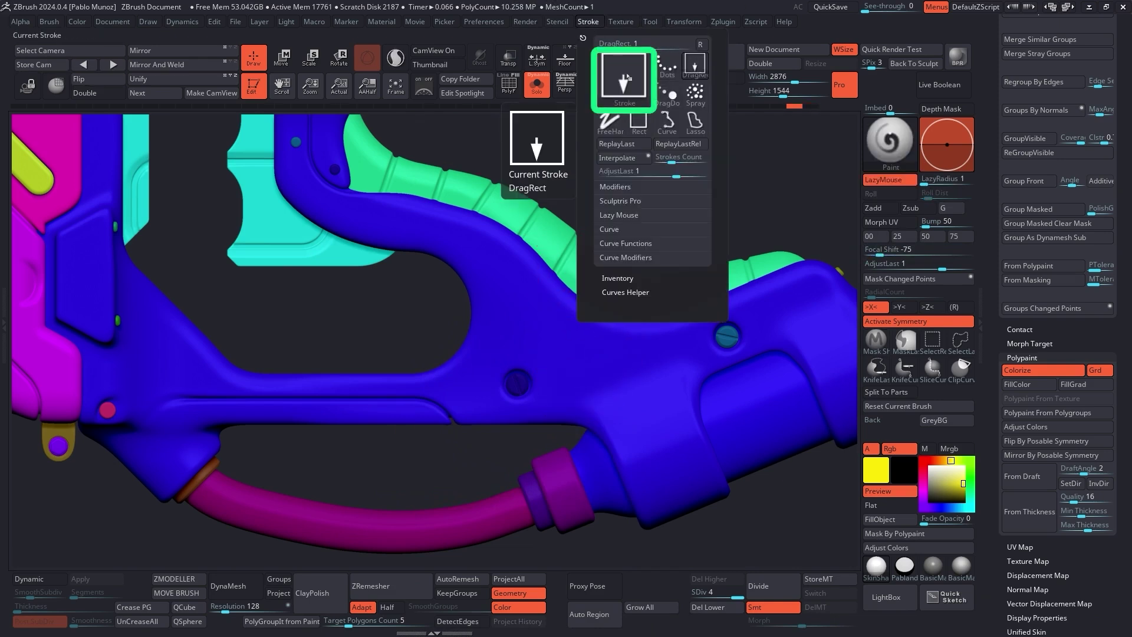
pyautogui.moveTo(601, 385); pyautogui.dragTo(663, 374)
pyautogui.keyDown('ctrl'); pyautogui.moveTo(543, 254); pyautogui.dragTo(657, 225, button='right'); pyautogui.keyUp('ctrl')
pyautogui.moveTo(567, 350)
pyautogui.mouseDown(button='right')
pyautogui.moveTo(505, 341)
pyautogui.moveTo(577, 341)
pyautogui.mouseUp(button='right')
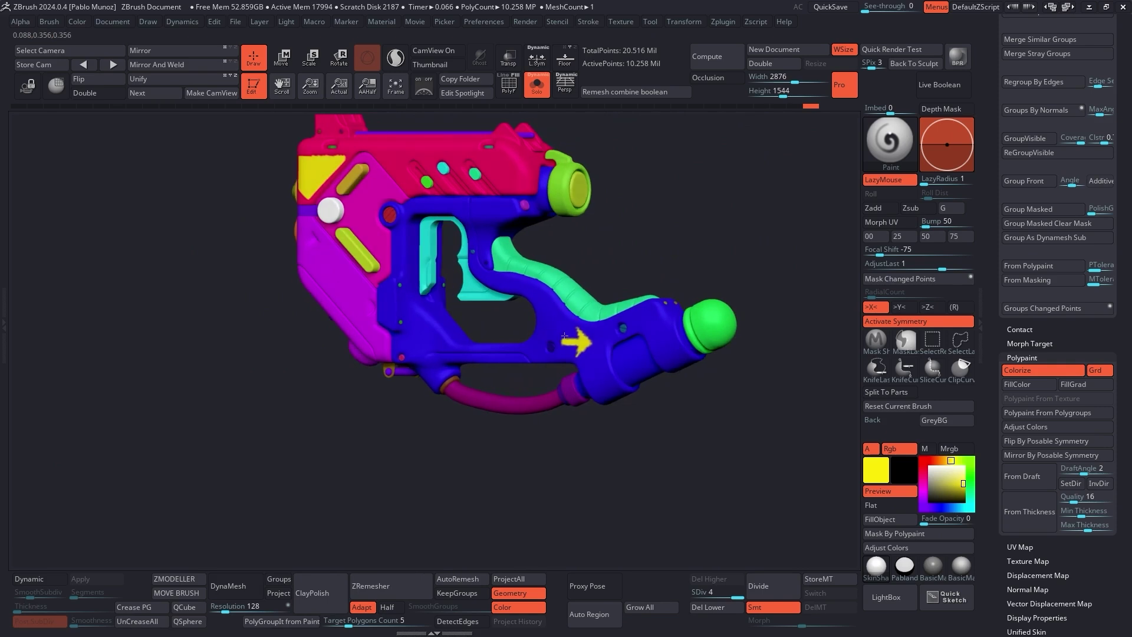
pyautogui.keyDown('shift'); pyautogui.moveTo(430, 224); pyautogui.dragTo(453, 243, button='right'); pyautogui.keyUp('shift')
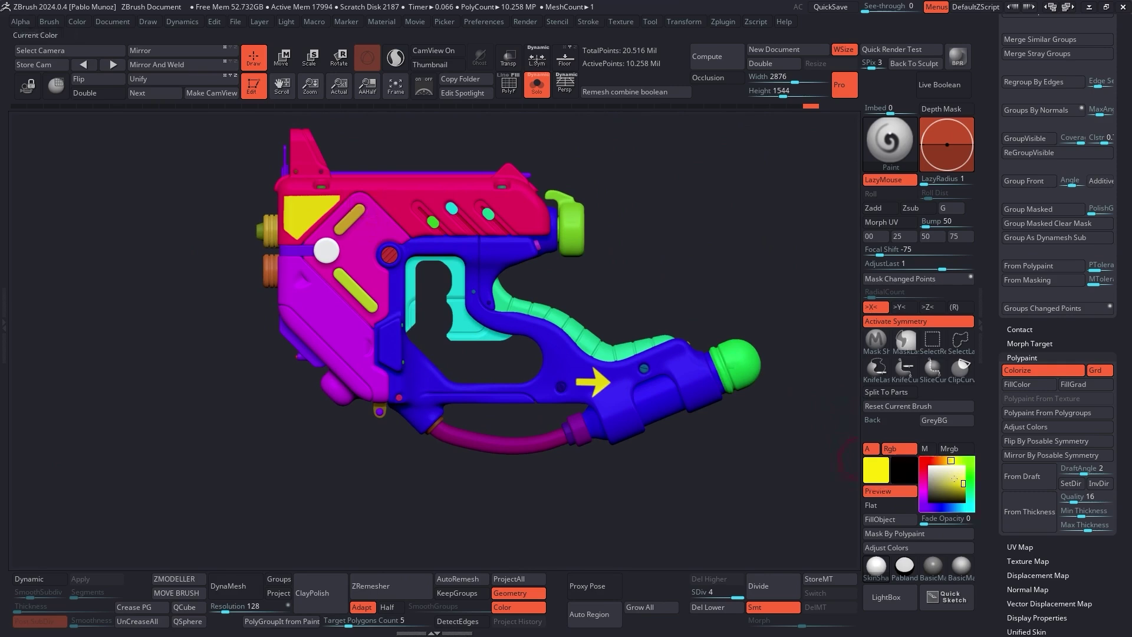
# Set the active paint color to green and reset the current brush
pyautogui.click(972, 477)
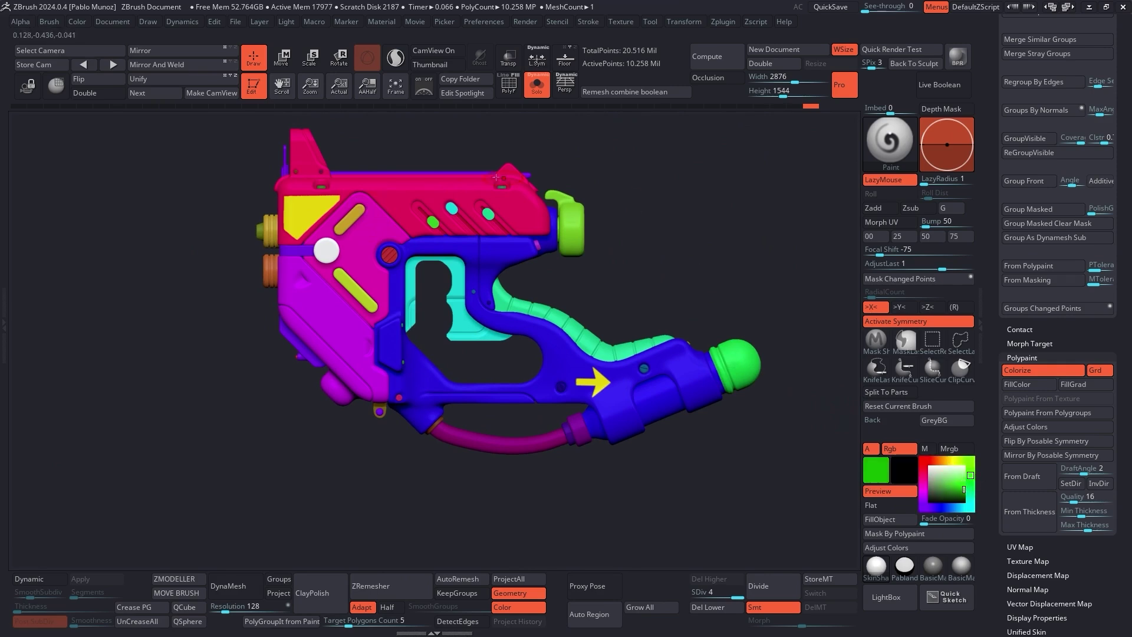
pyautogui.click(884, 405)
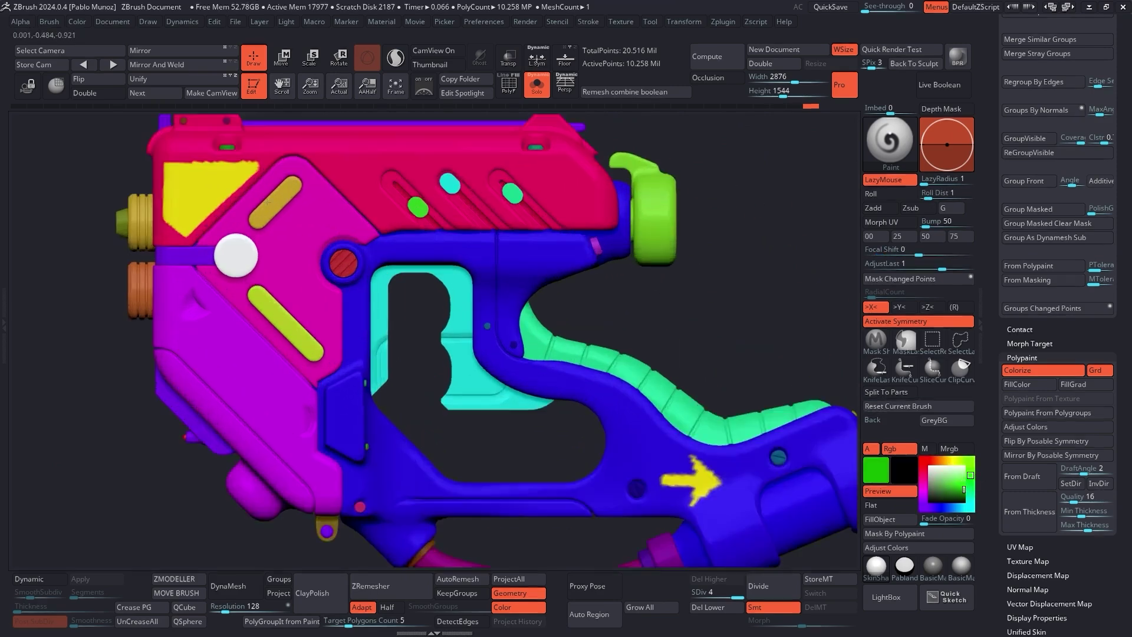
pyautogui.keyDown('ctrl'); pyautogui.moveTo(267, 201); pyautogui.dragTo(265, 227, button='right'); pyautogui.keyUp('ctrl')
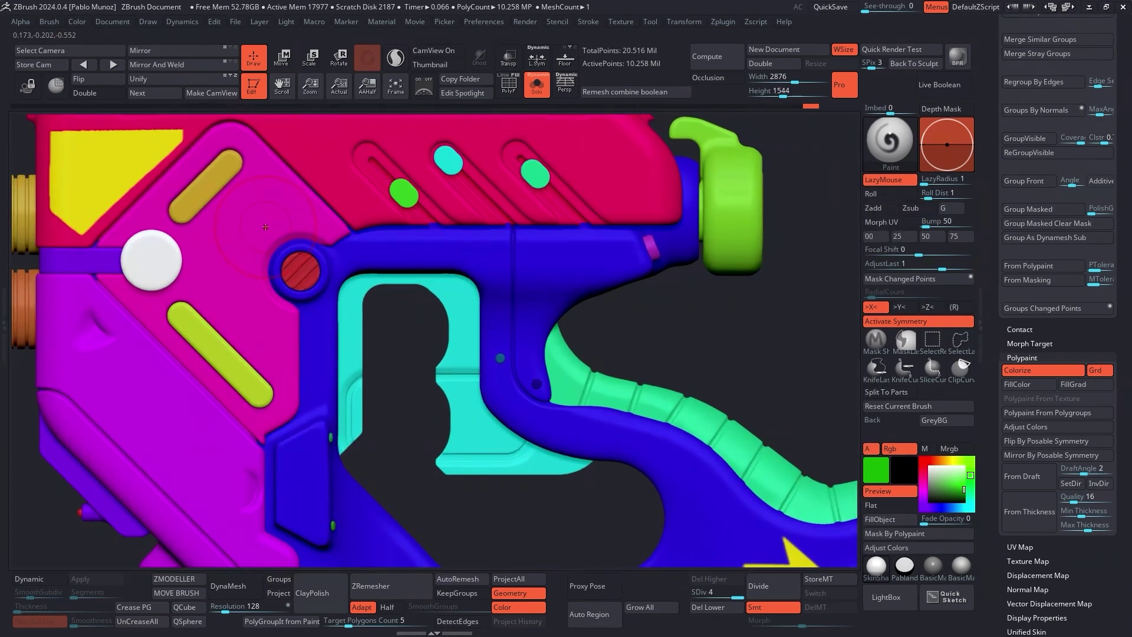
pyautogui.keyDown('alt'); pyautogui.moveTo(344, 173); pyautogui.dragTo(463, 253, button='right'); pyautogui.keyUp('alt')
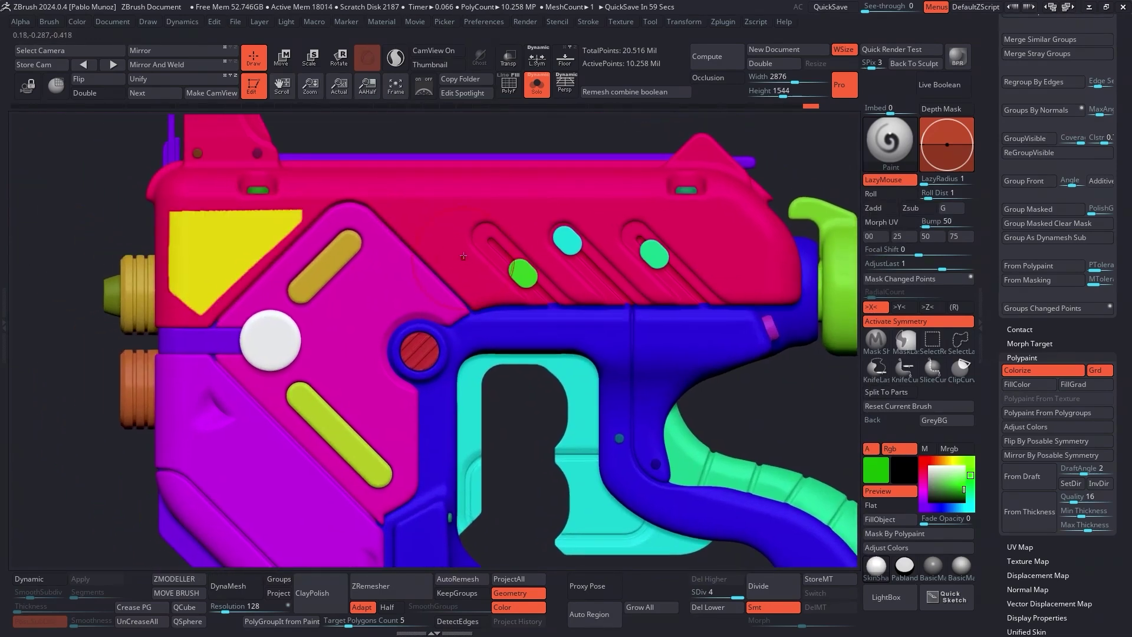
# Paint irregular green strokes along the upper body's seam with the angled panel and around the rearmost diagonal slot
pyautogui.press('space')
pyautogui.moveTo(472, 252)
pyautogui.mouseDown()
pyautogui.moveTo(442, 252)
pyautogui.moveTo(465, 311)
pyautogui.moveTo(469, 290)
pyautogui.moveTo(473, 305)
pyautogui.mouseUp()
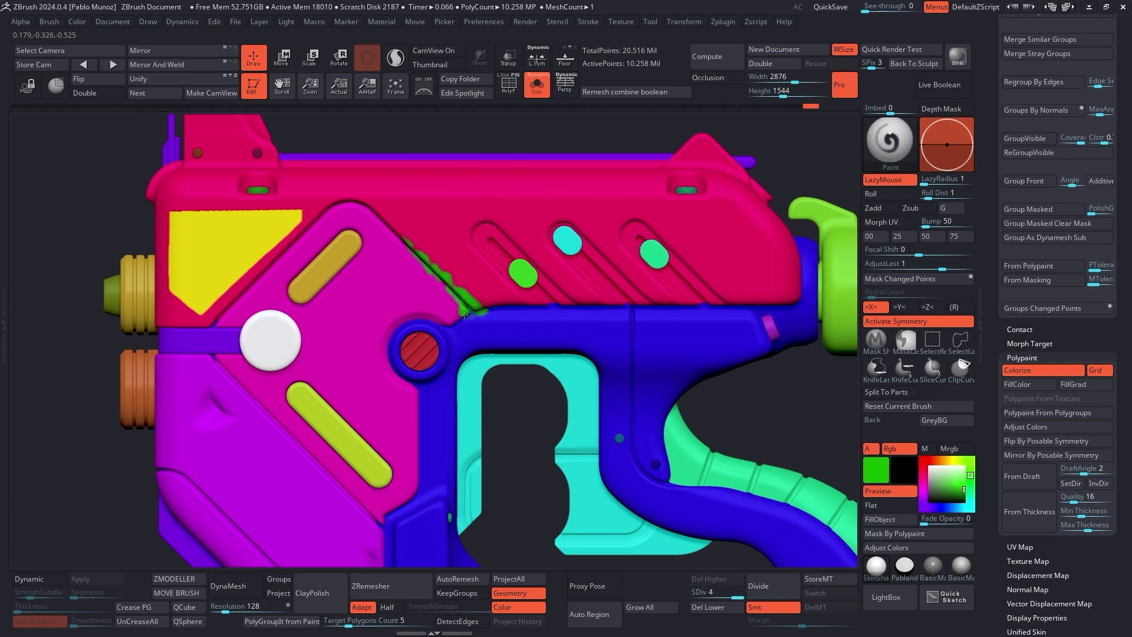
pyautogui.click(453, 322)
pyautogui.moveTo(401, 240); pyautogui.dragTo(390, 223)
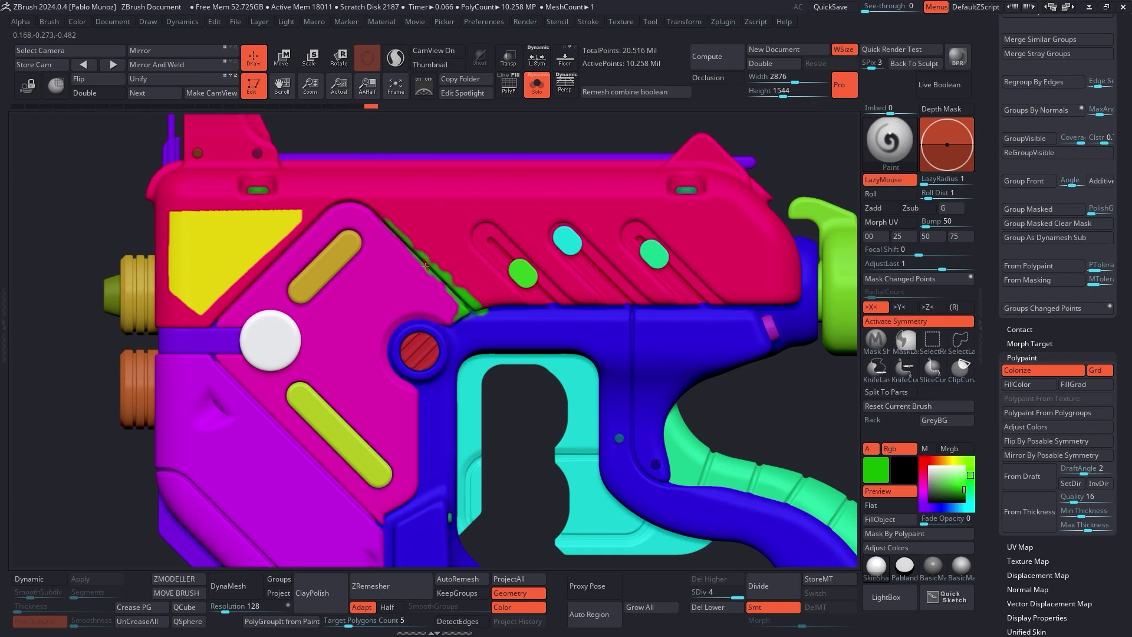
pyautogui.moveTo(434, 298); pyautogui.dragTo(439, 239)
pyautogui.moveTo(485, 306); pyautogui.dragTo(486, 302)
pyautogui.moveTo(513, 239)
pyautogui.mouseDown()
pyautogui.moveTo(490, 221)
pyautogui.moveTo(533, 260)
pyautogui.mouseUp()
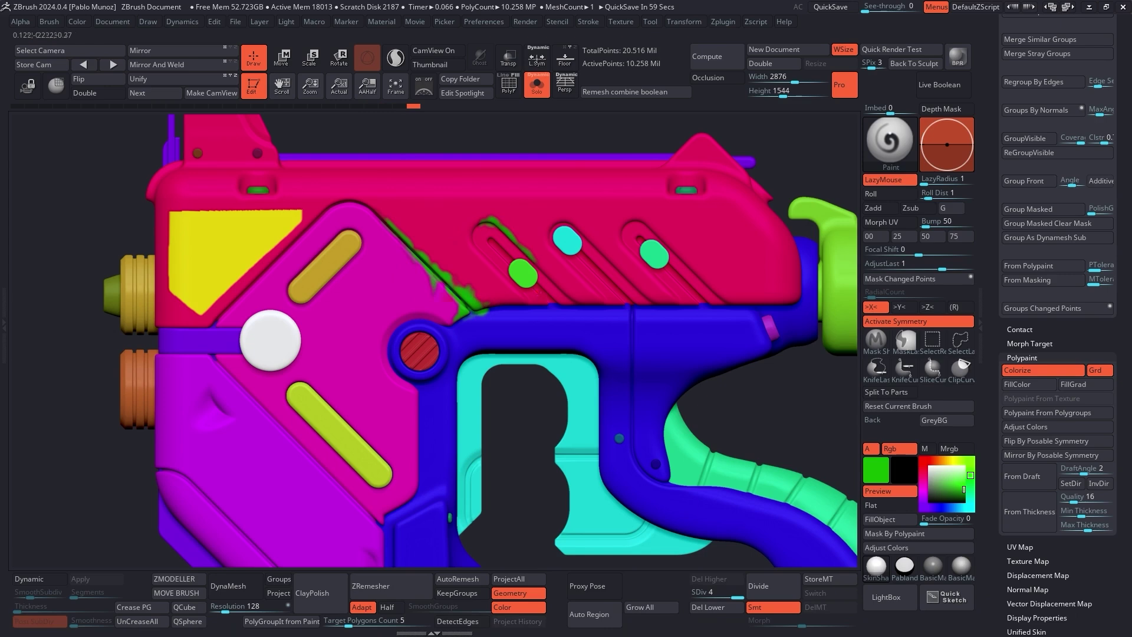
pyautogui.keyDown('ctrl'); pyautogui.moveTo(460, 297); pyautogui.dragTo(464, 301, button='right'); pyautogui.keyUp('ctrl')
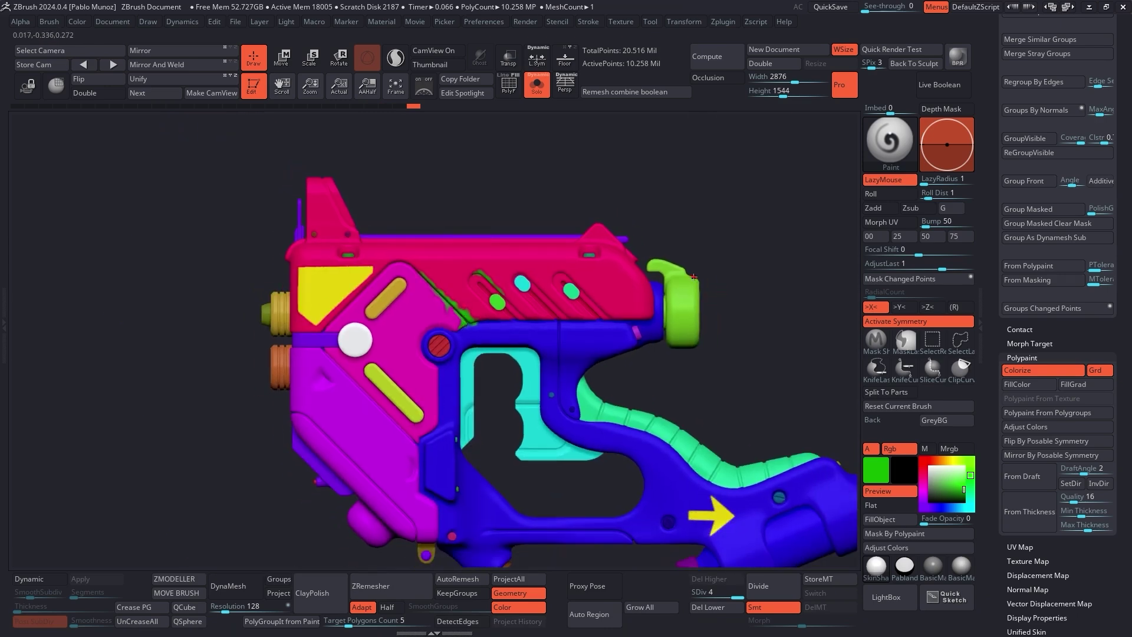
pyautogui.scroll(-3, 767, 361)
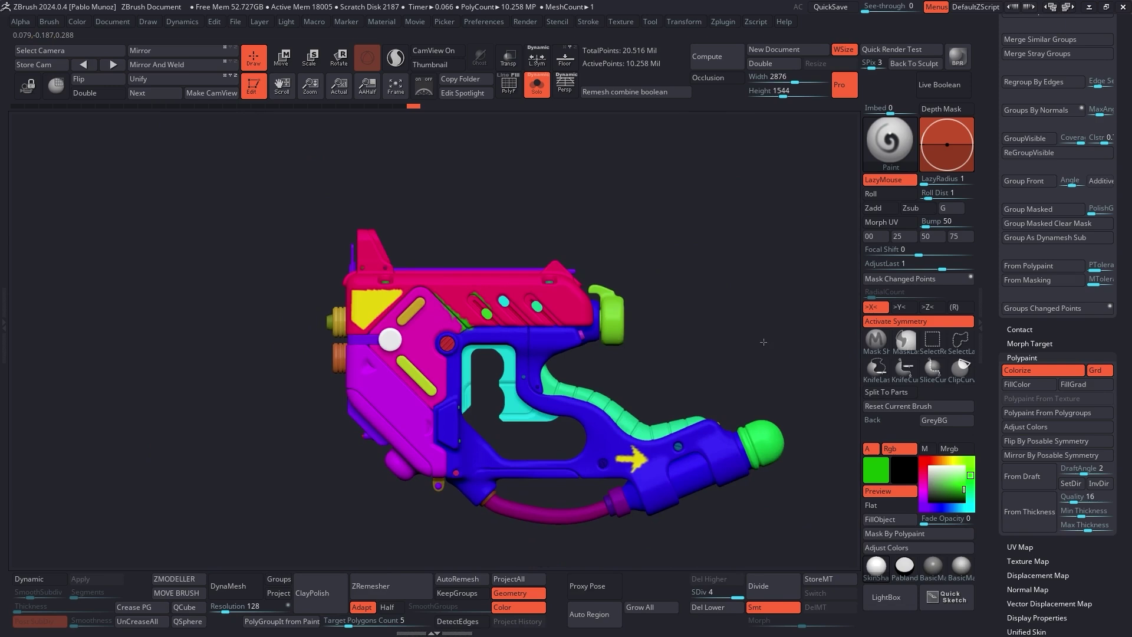
pyautogui.keyDown('alt'); pyautogui.moveTo(764, 342); pyautogui.dragTo(724, 316); pyautogui.keyUp('alt')
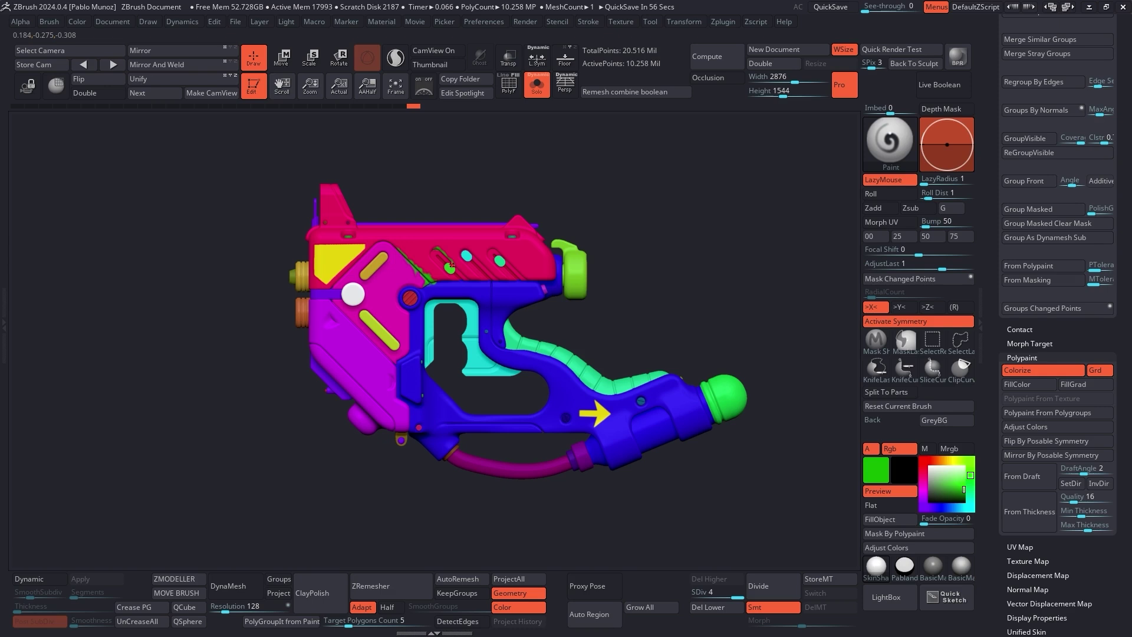
pyautogui.moveTo(580, 172); pyautogui.dragTo(633, 208)
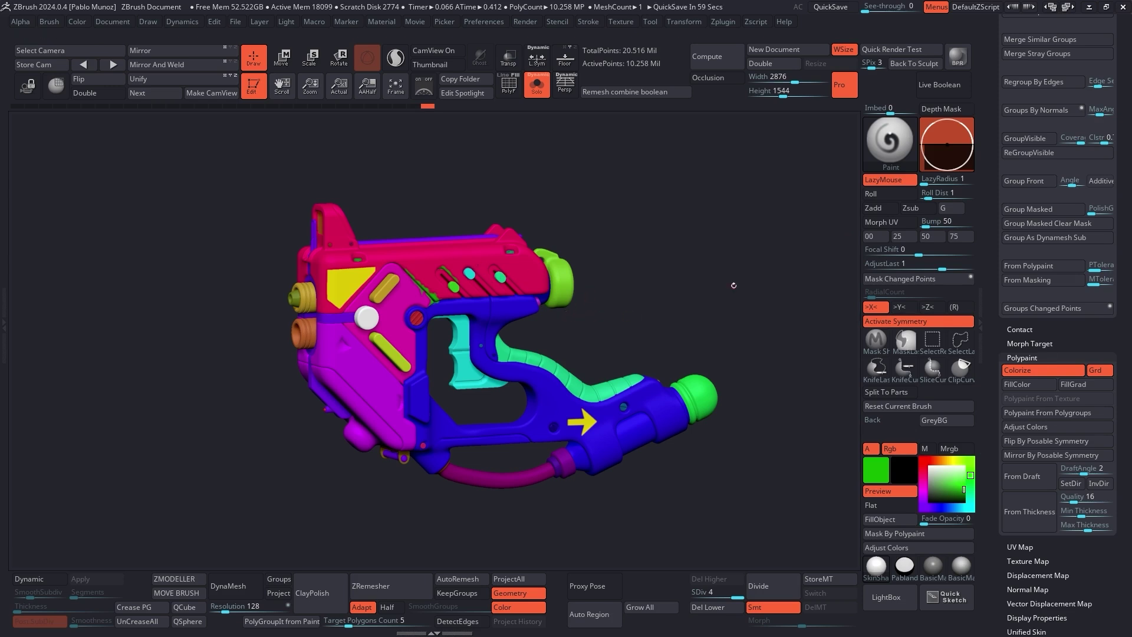
# Create a new texture map for the gun from its polypaint
pyautogui.scroll(-3, 1021, 330)
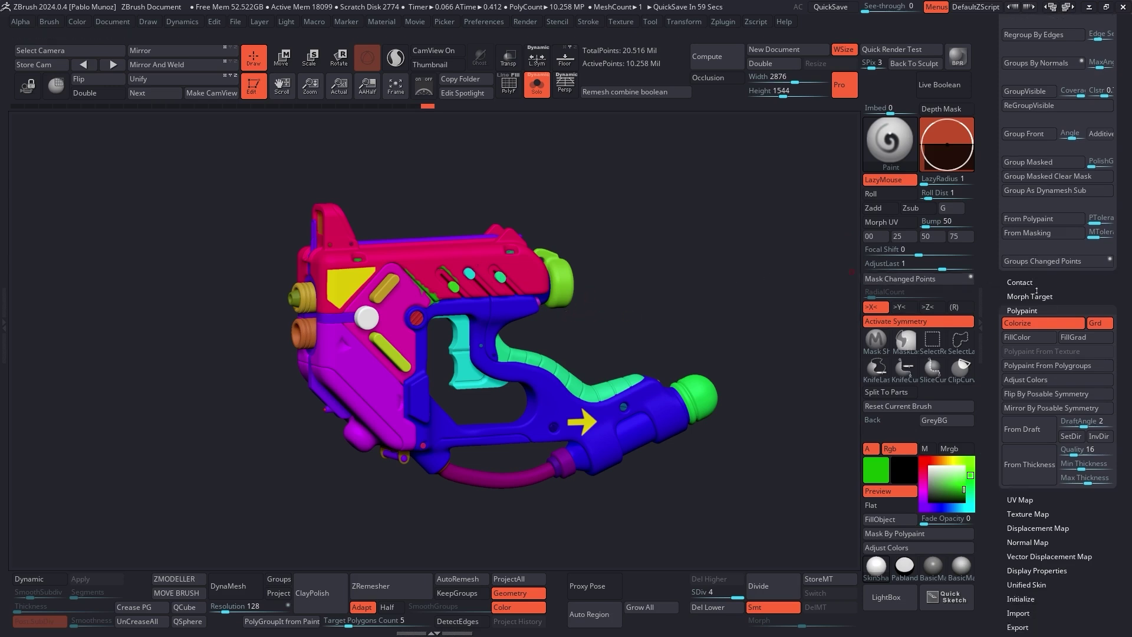
pyautogui.keyDown('shift'); pyautogui.click(1040, 458); pyautogui.keyUp('shift')
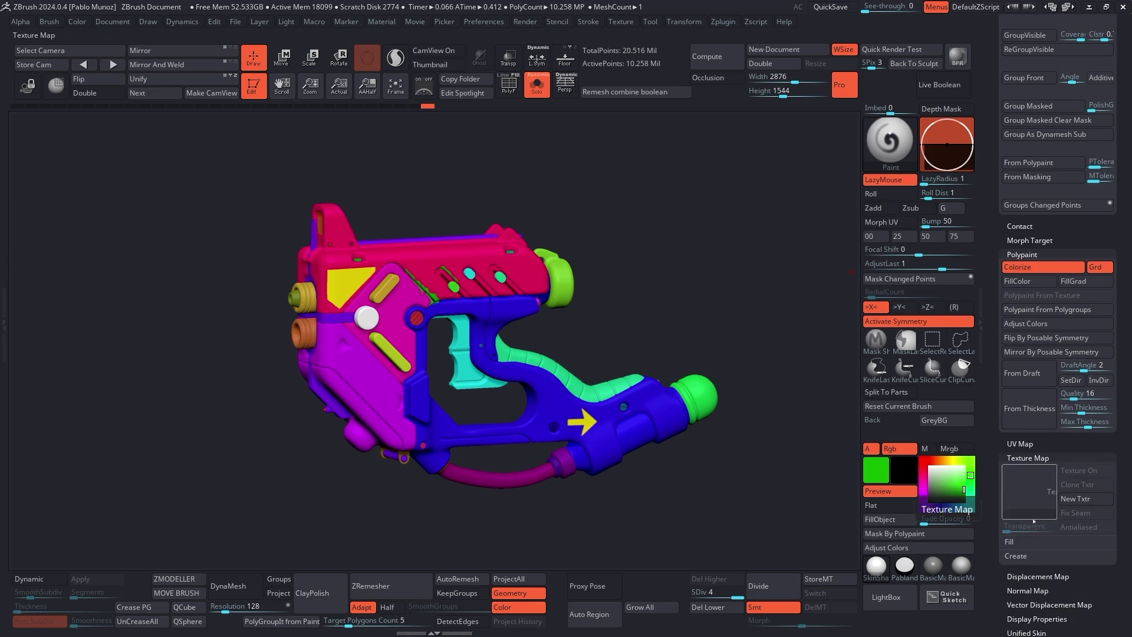
pyautogui.keyDown('shift'); pyautogui.click(1024, 556); pyautogui.keyUp('shift')
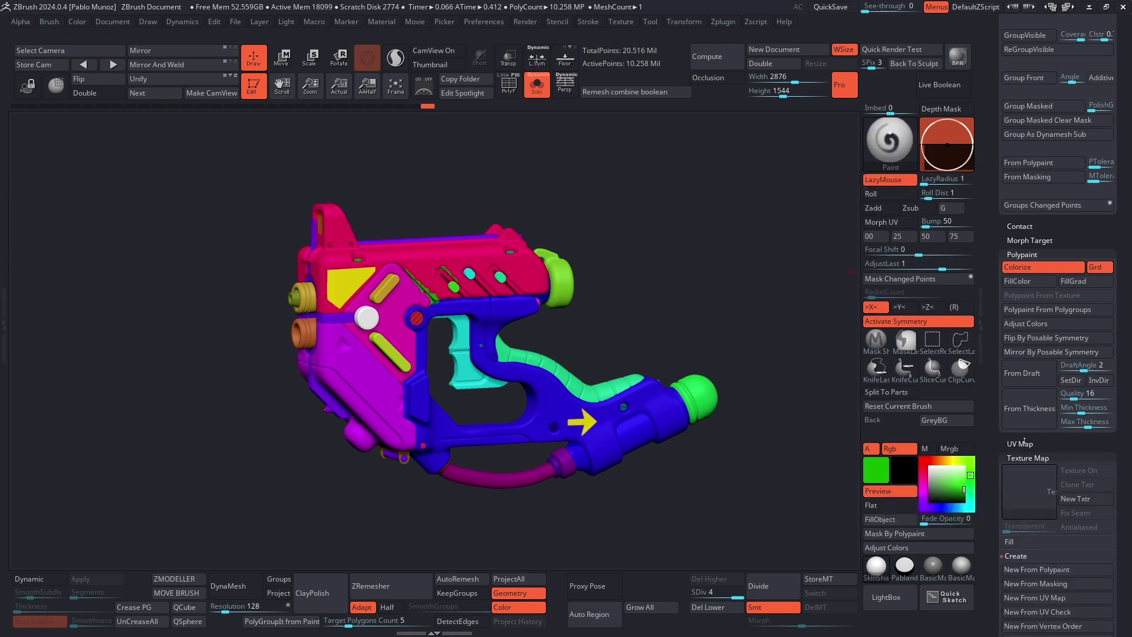
pyautogui.scroll(-2, 1017, 530)
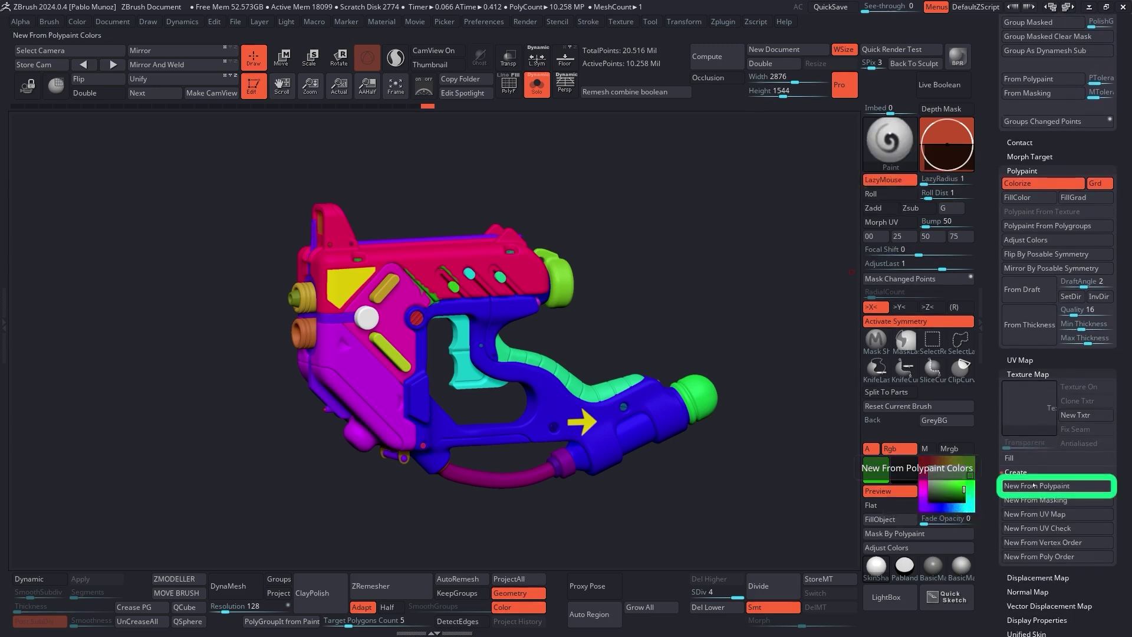
pyautogui.click(1040, 485)
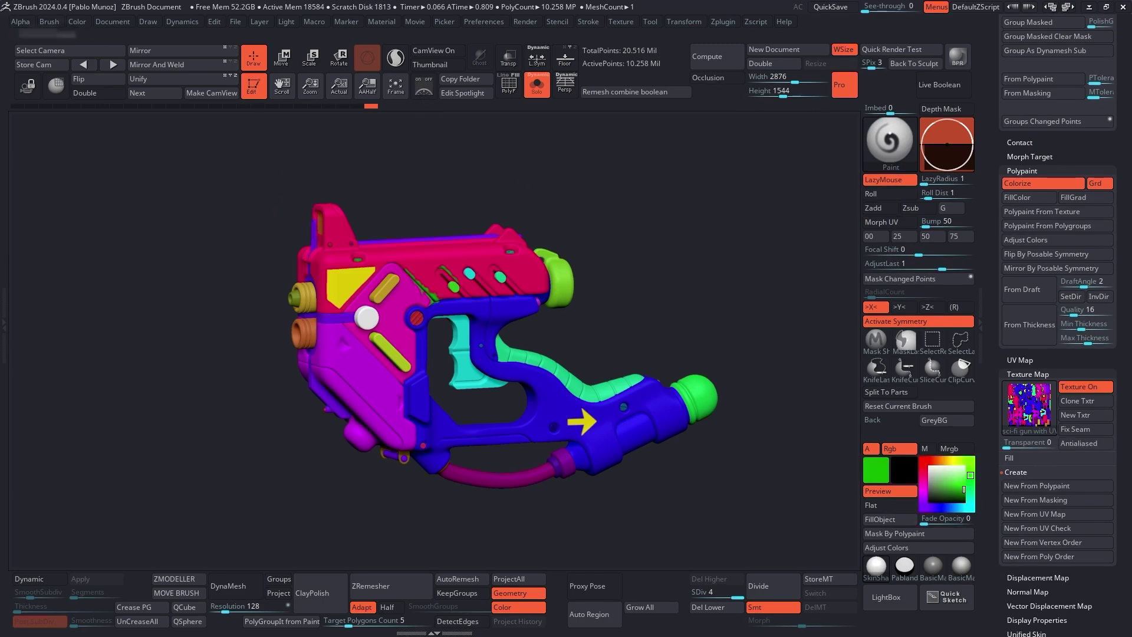
# Clone the new texture map and export it as sci-fi gun with UVs READY.jpg at 2048 by 2048 and quality 100
pyautogui.moveTo(1029, 405)
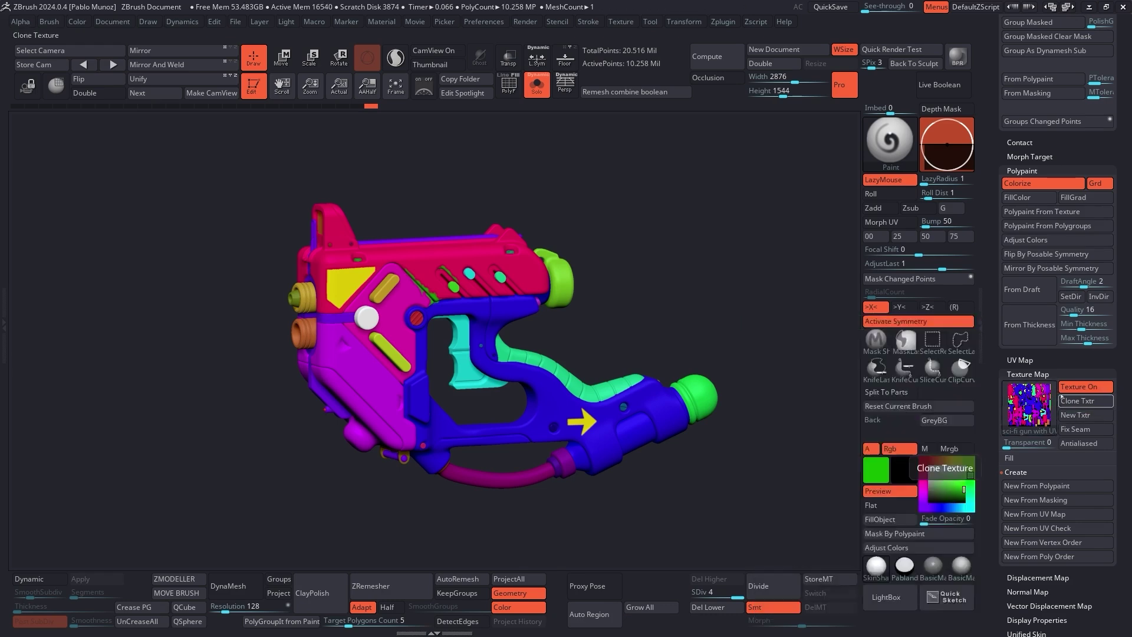
pyautogui.click(618, 24)
pyautogui.moveTo(669, 186)
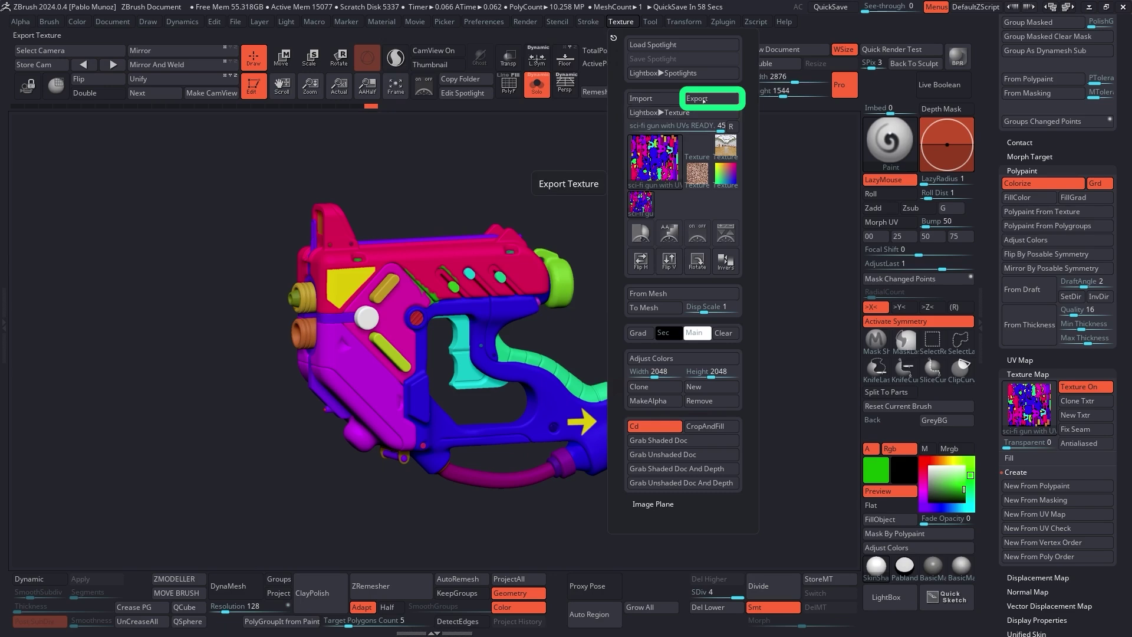
pyautogui.click(703, 100)
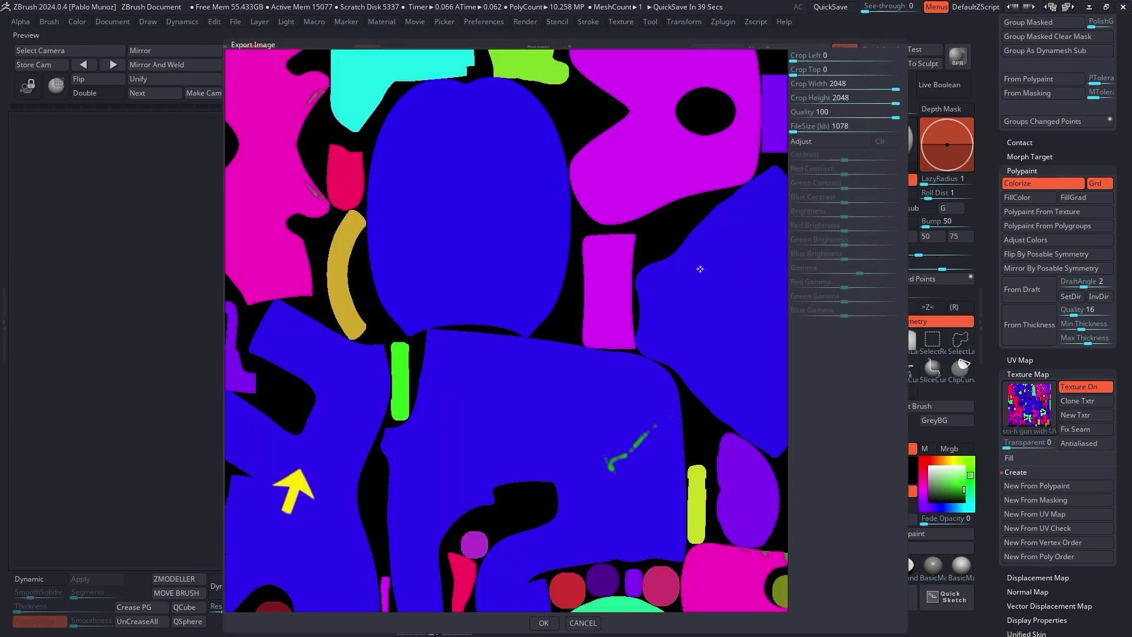
pyautogui.moveTo(535, 249); pyautogui.dragTo(540, 277)
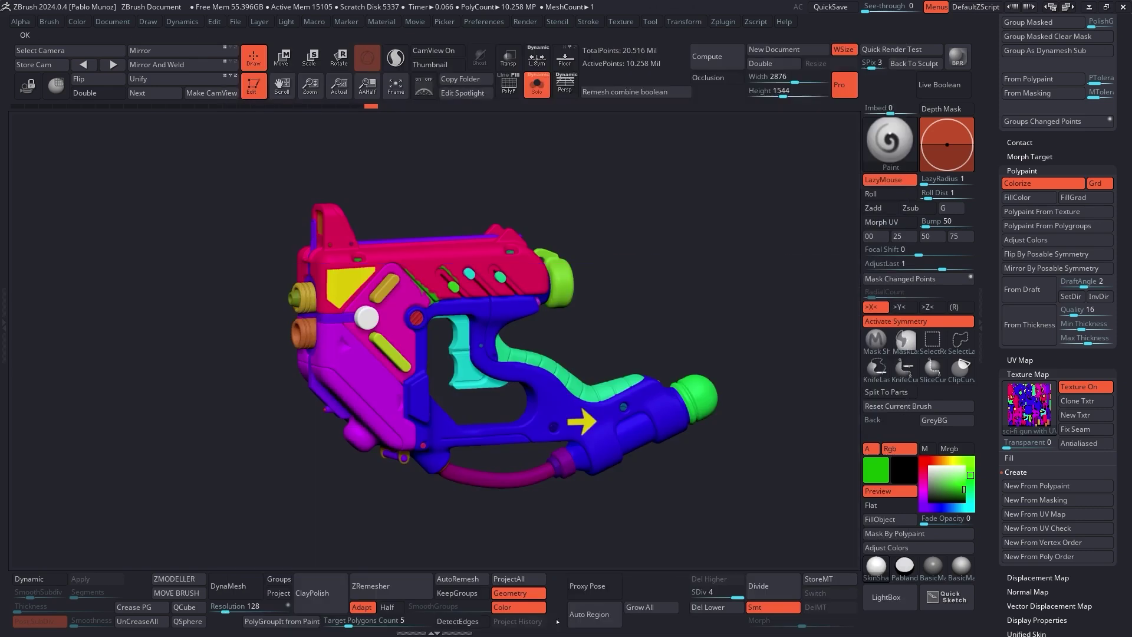
pyautogui.click(543, 623)
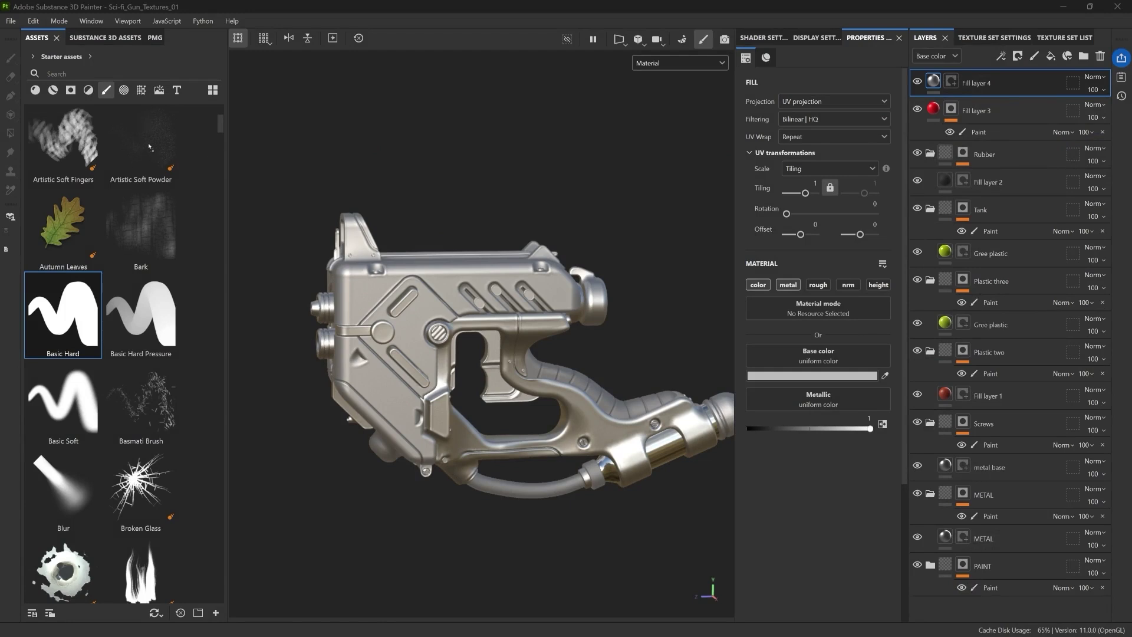
# In Substance 3D Painter, import sci-fi gun with UVs READY.jpg as a texture into the current session
pyautogui.moveTo(149, 145); pyautogui.dragTo(149, 145)
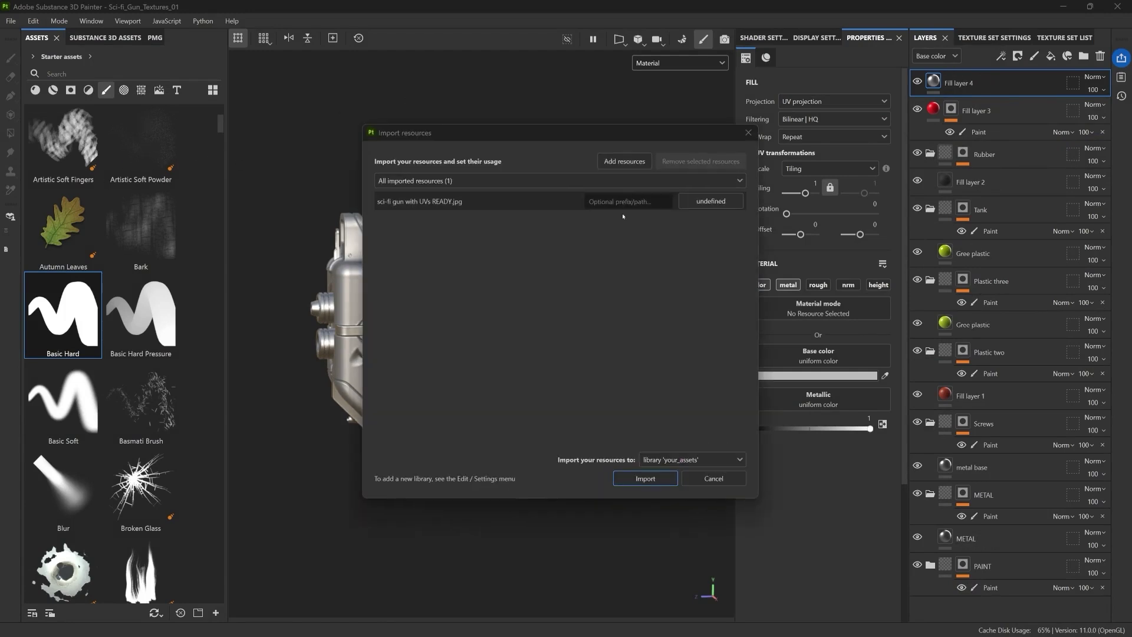
pyautogui.click(715, 201)
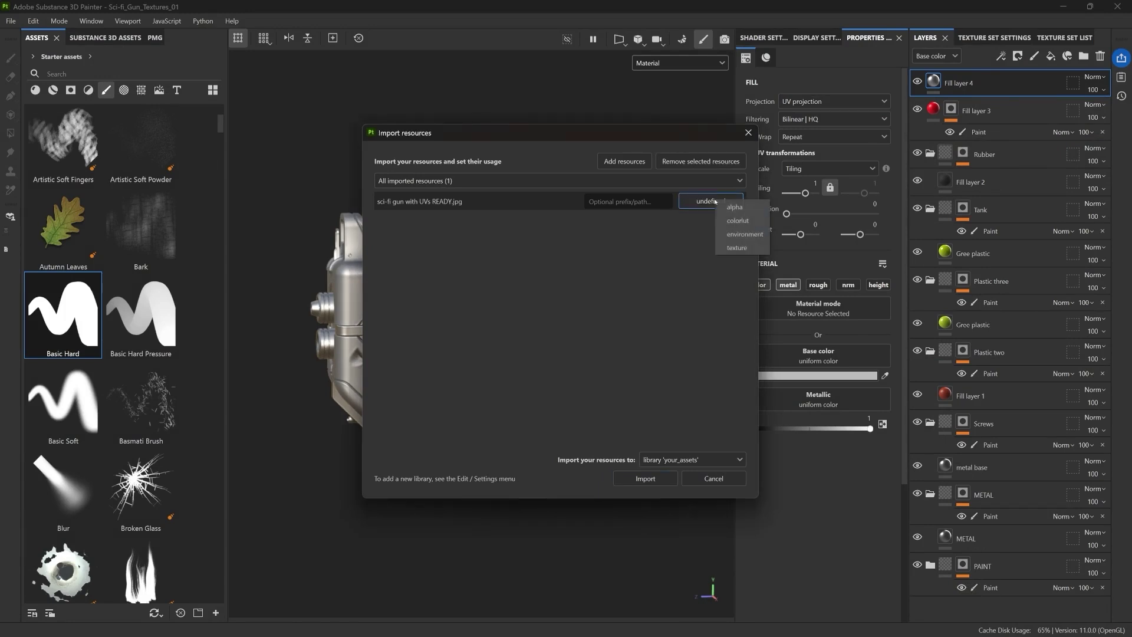
pyautogui.click(737, 247)
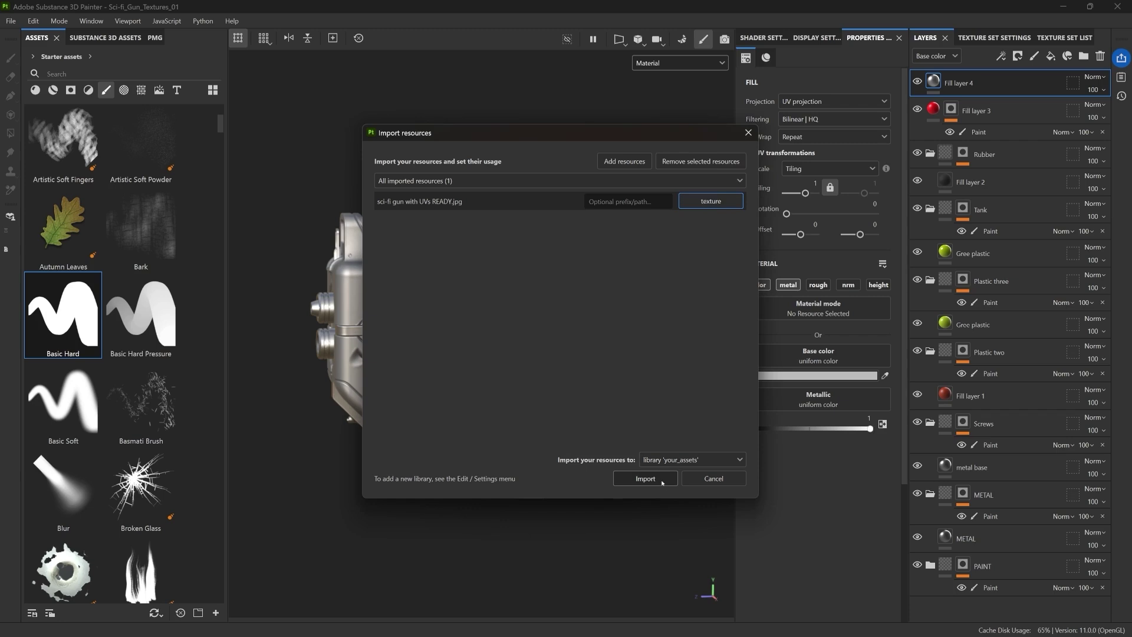
pyautogui.click(690, 459)
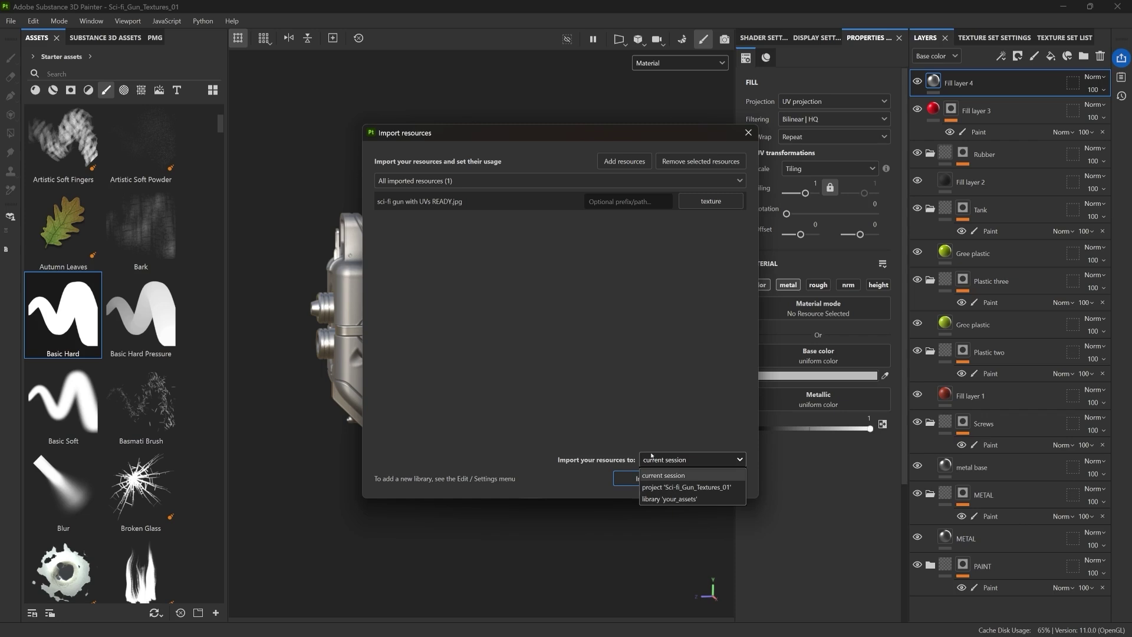
pyautogui.click(661, 475)
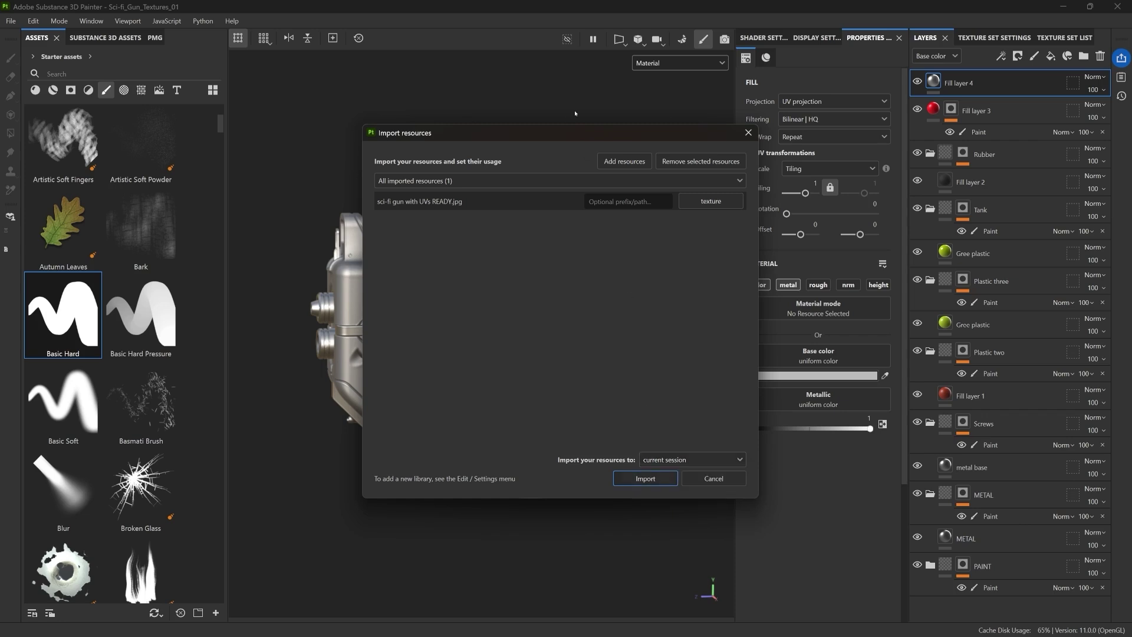
pyautogui.click(664, 480)
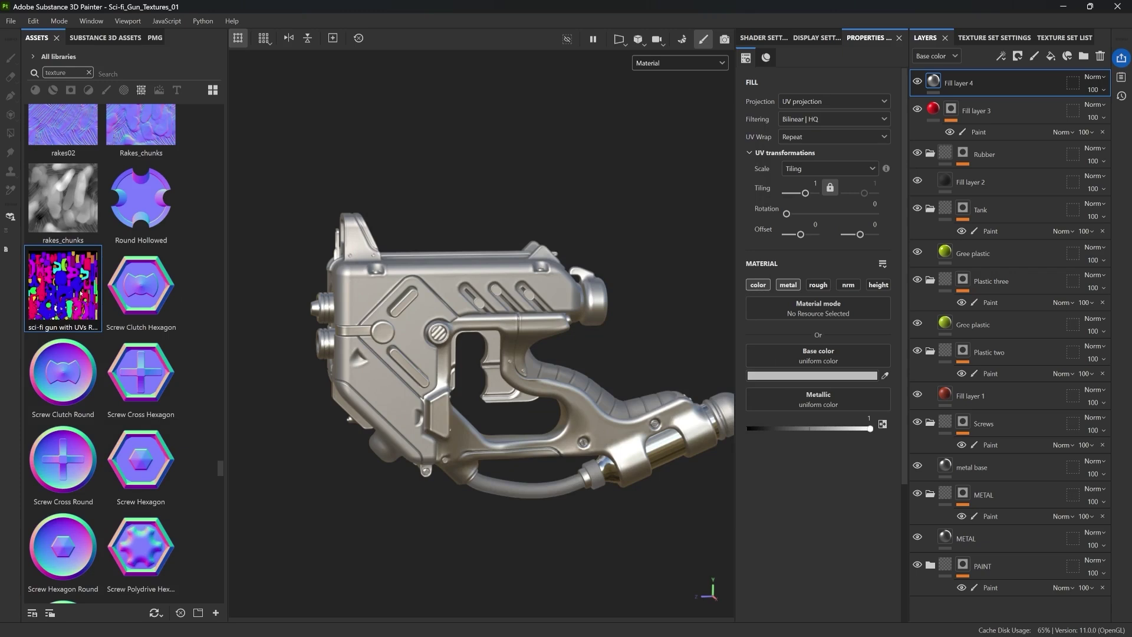
# Display the ID mesh map on the gun and replace it with the imported sci-fi gun with UVs READY texture
pyautogui.click(995, 37)
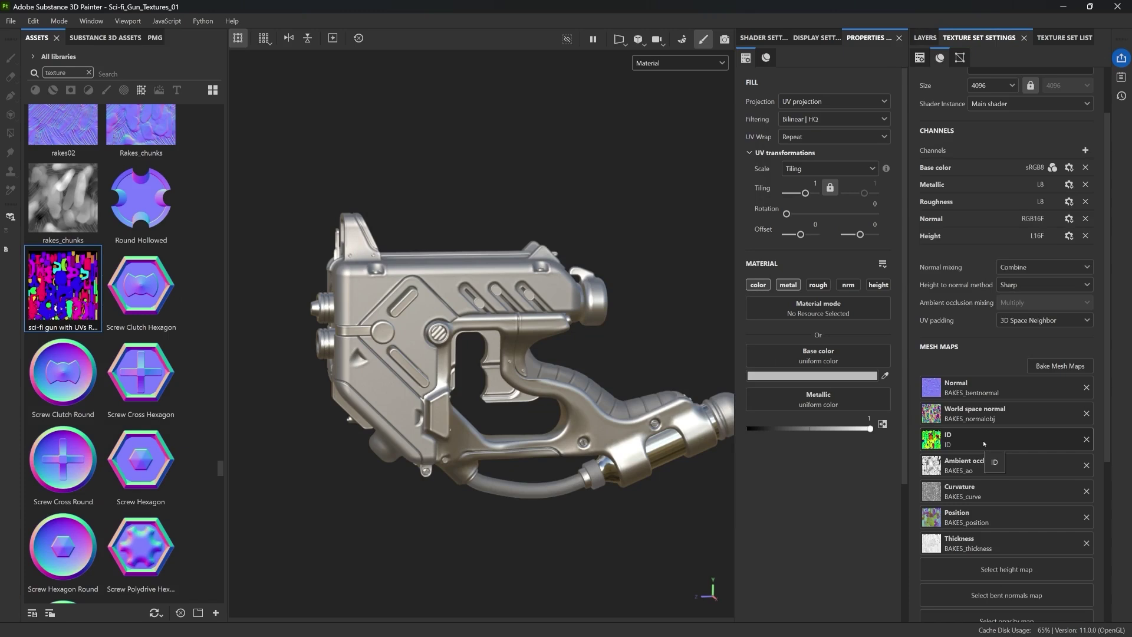
pyautogui.click(662, 61)
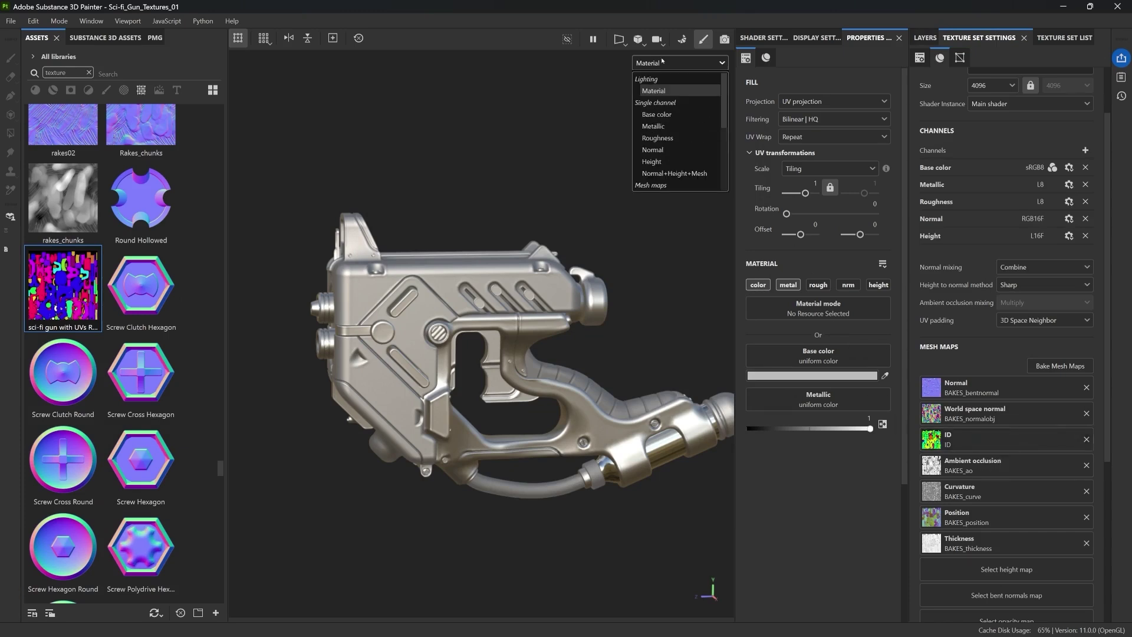
pyautogui.scroll(-3, 655, 109)
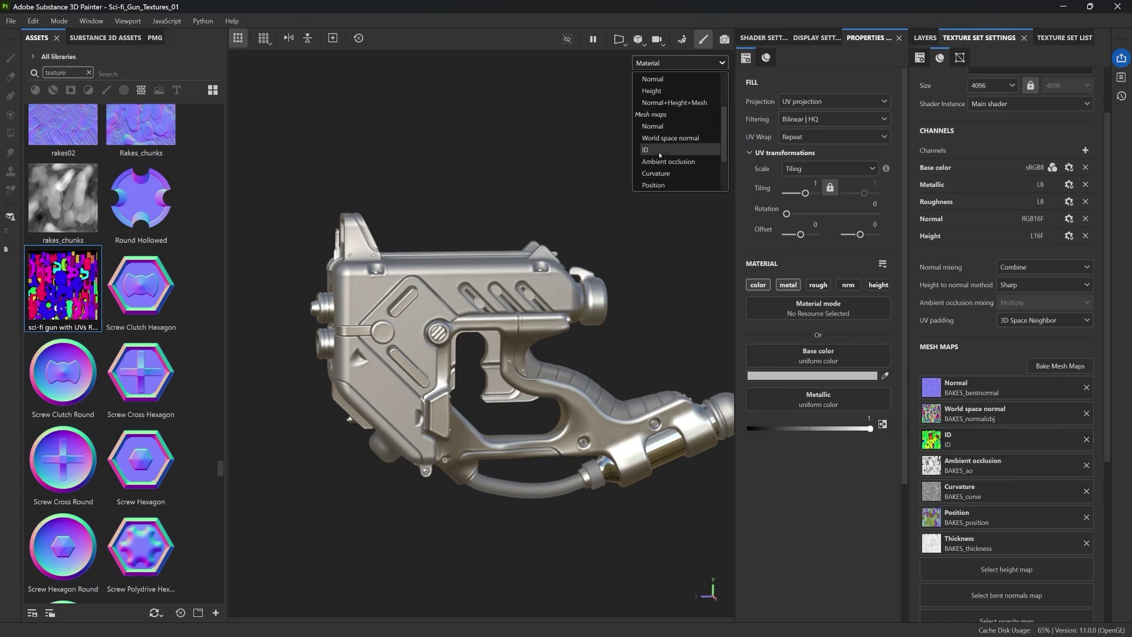
pyautogui.click(654, 151)
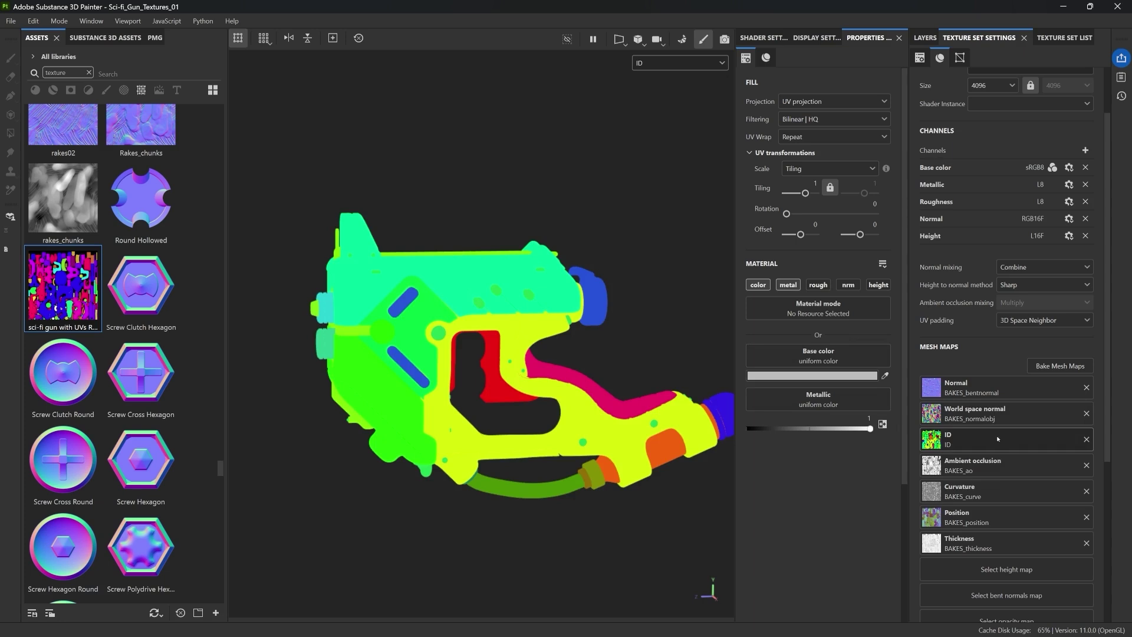
pyautogui.moveTo(68, 282); pyautogui.dragTo(969, 436)
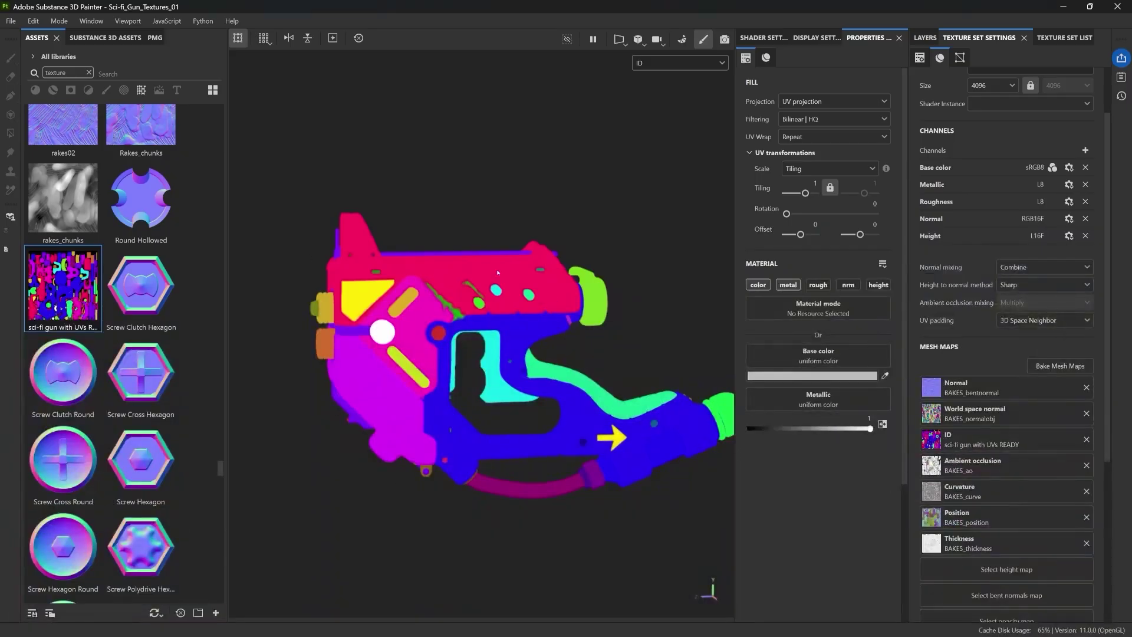
pyautogui.moveTo(555, 225)
pyautogui.keyDown('alt'); pyautogui.mouseDown()
pyautogui.moveTo(604, 227)
pyautogui.moveTo(566, 230)
pyautogui.mouseUp(); pyautogui.keyUp('alt')
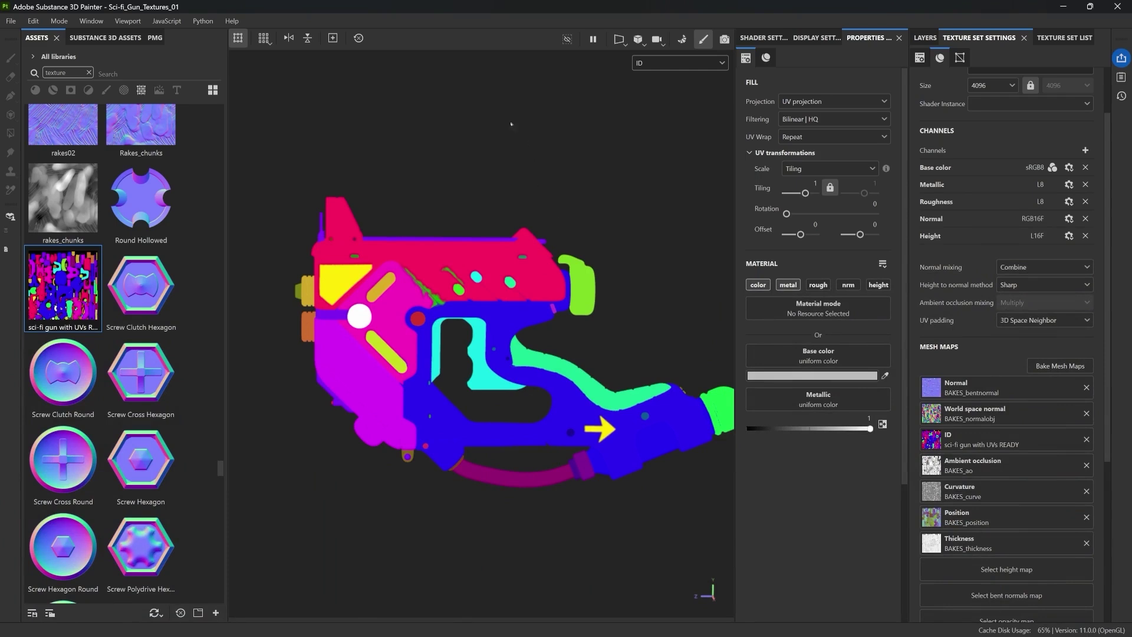
pyautogui.keyDown('alt'); pyautogui.moveTo(423, 179); pyautogui.dragTo(594, 129); pyautogui.keyUp('alt')
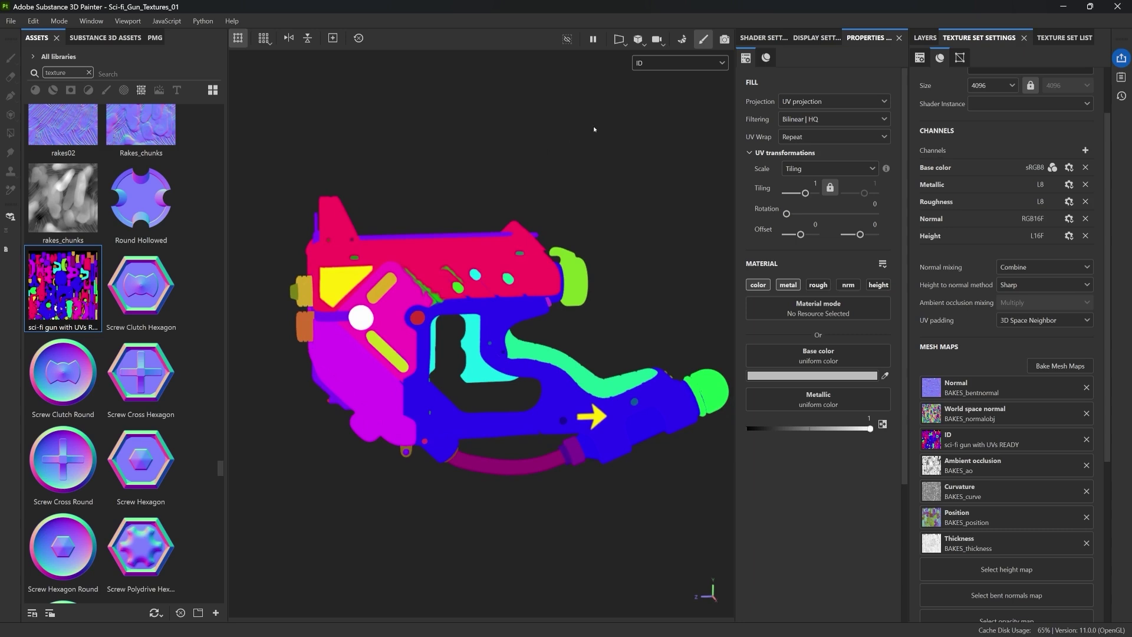
# Return to the Material display and add a mask with color selection to Fill layer 4
pyautogui.press('m')
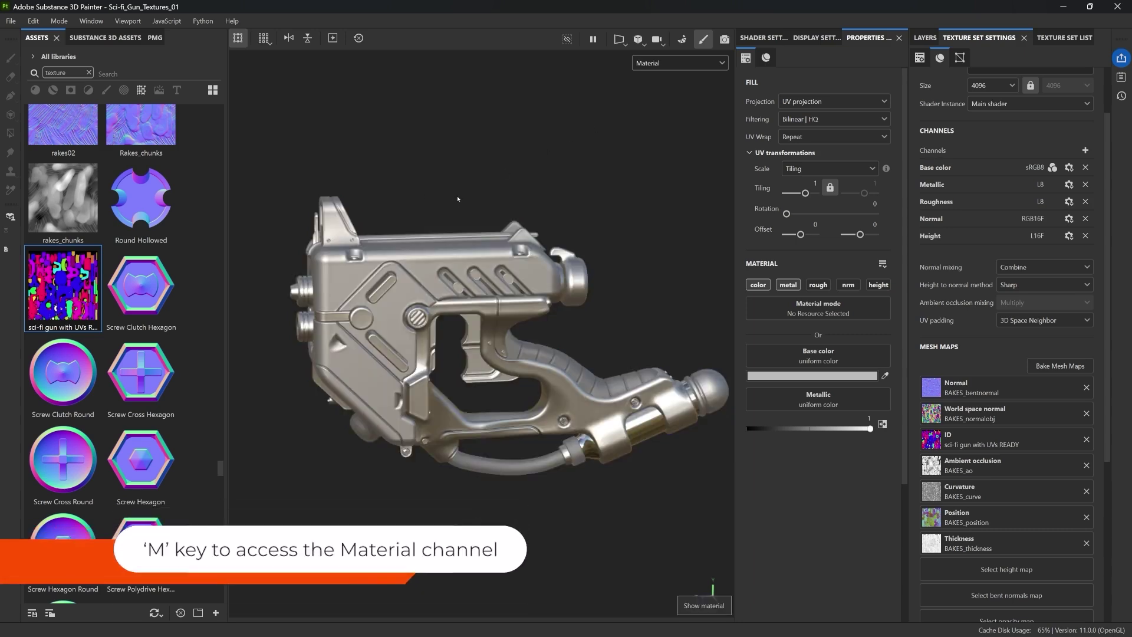
pyautogui.click(925, 37)
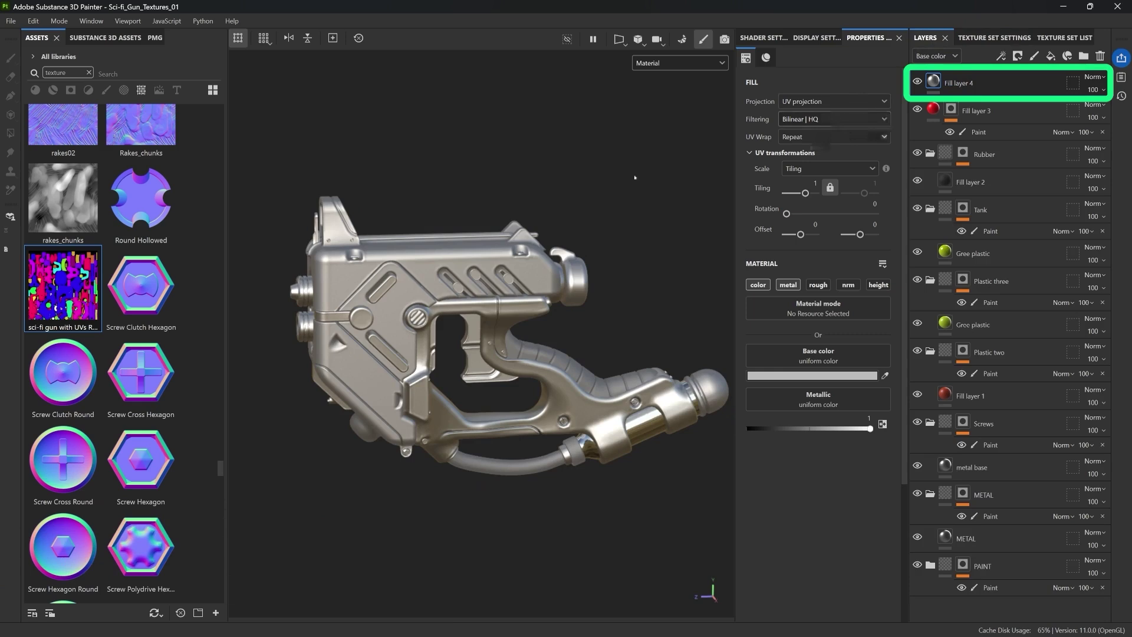
pyautogui.click(1017, 57)
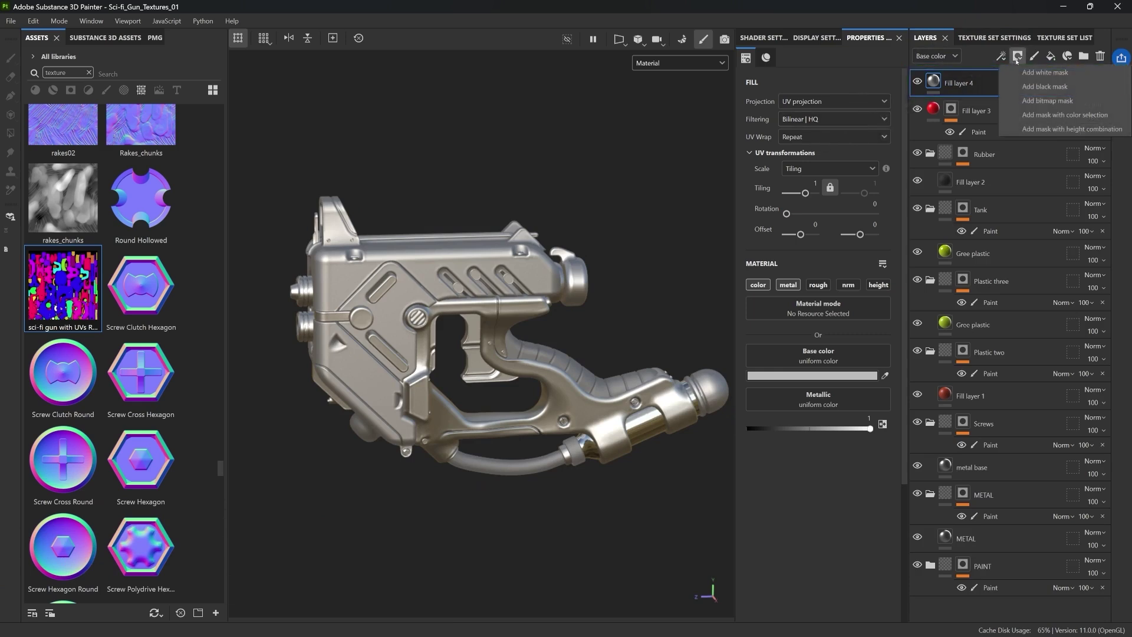
pyautogui.click(1064, 115)
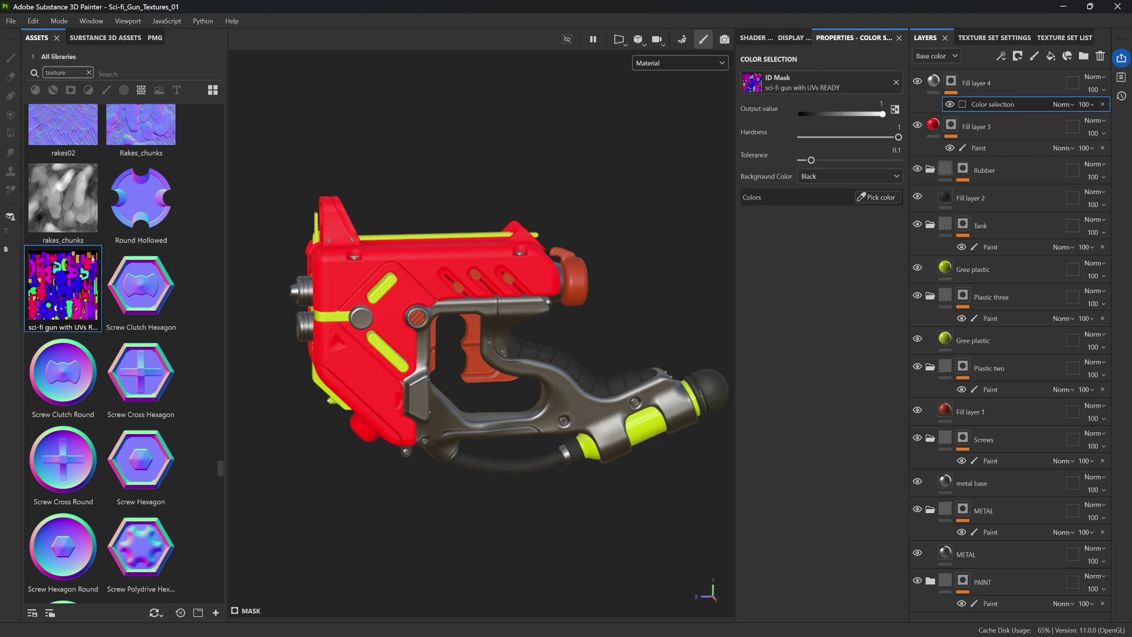
# Pick the green of the irregular strokes along the upper body's seam as the mask color for Fill layer 4
pyautogui.scroll(5, 413, 266)
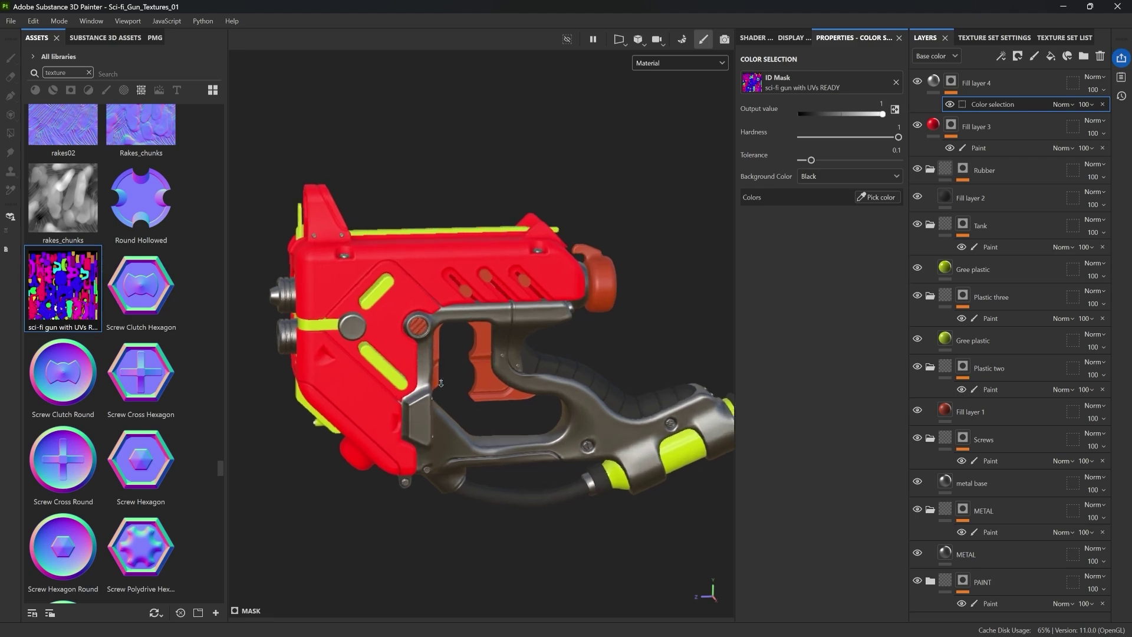
pyautogui.keyDown('alt'); pyautogui.moveTo(484, 274); pyautogui.dragTo(501, 275, button='right'); pyautogui.keyUp('alt')
pyautogui.keyDown('alt'); pyautogui.moveTo(501, 274); pyautogui.dragTo(501, 295); pyautogui.keyUp('alt')
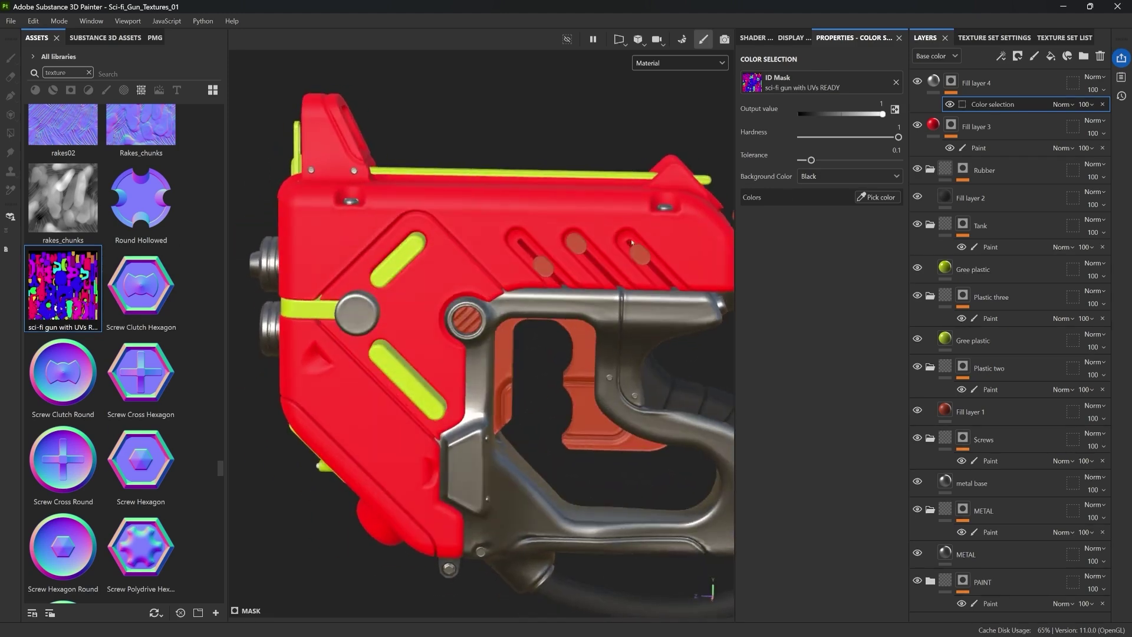
pyautogui.click(878, 197)
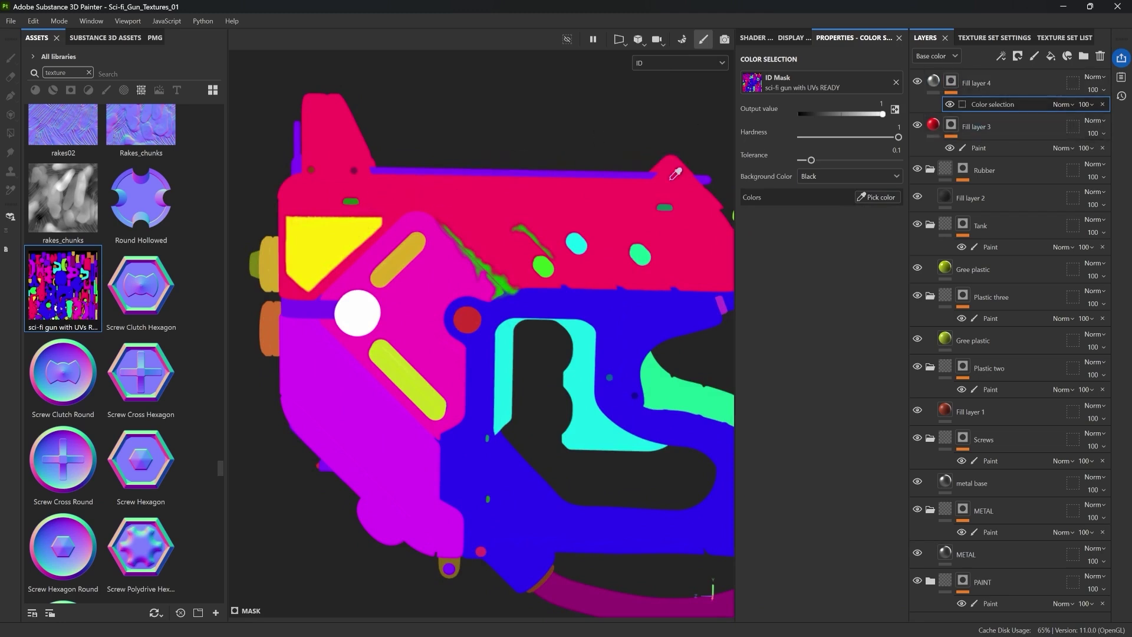
pyautogui.click(937, 78)
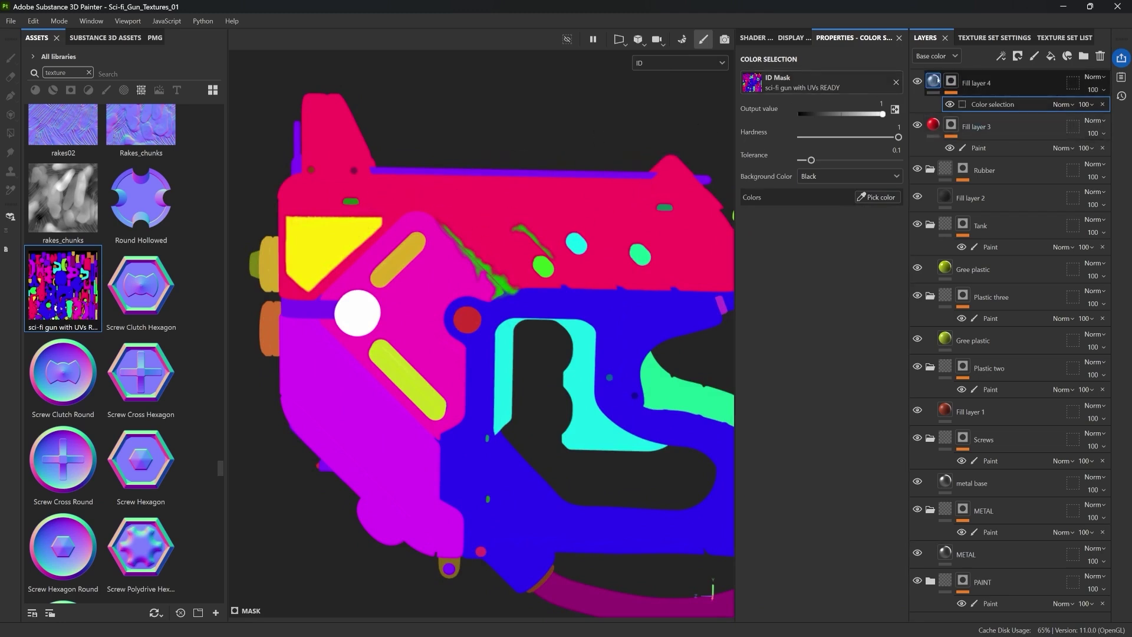
pyautogui.click(504, 283)
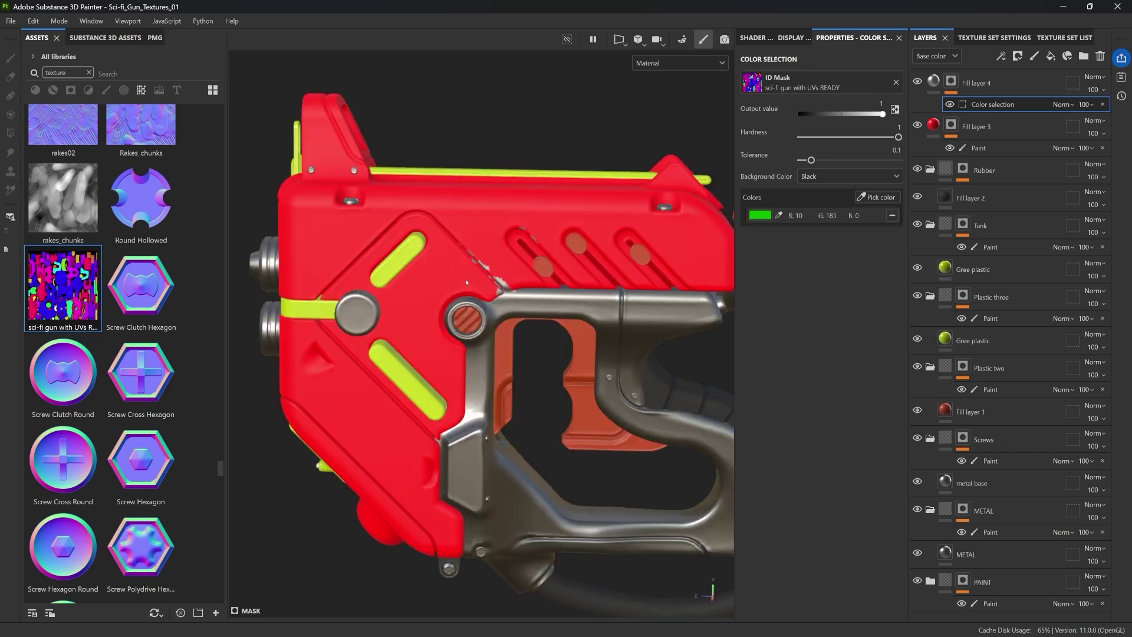
pyautogui.keyDown('alt'); pyautogui.moveTo(497, 268); pyautogui.dragTo(514, 248); pyautogui.keyUp('alt')
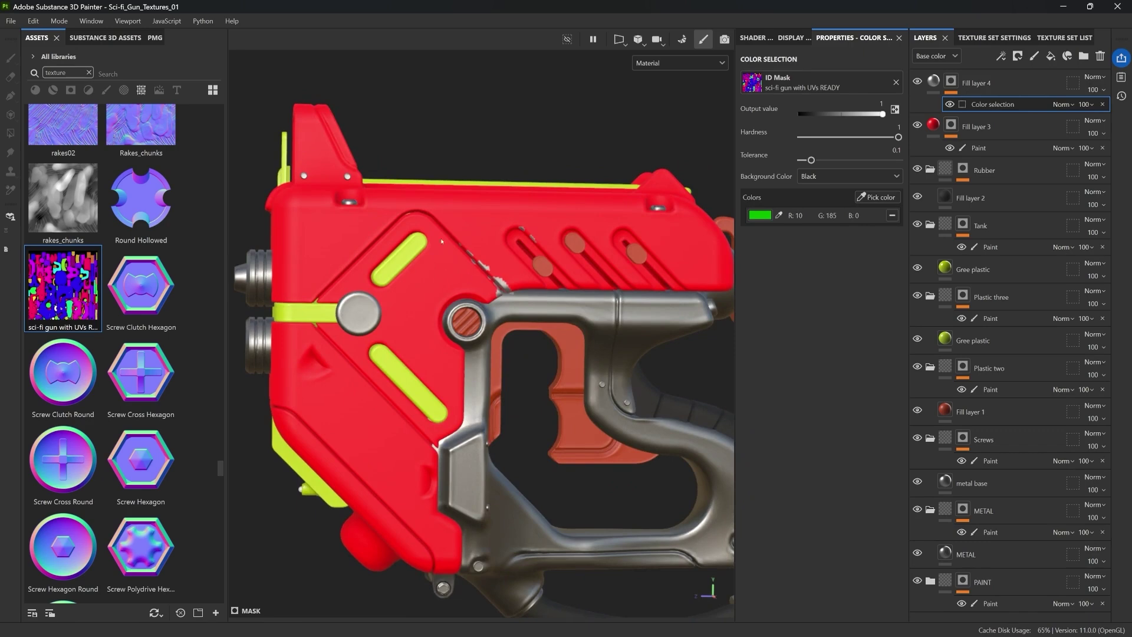
# Examine Fill layer 4's mask on its own in black and white, and return to the Material display
pyautogui.keyDown('alt'); pyautogui.click(953, 84); pyautogui.keyUp('alt')
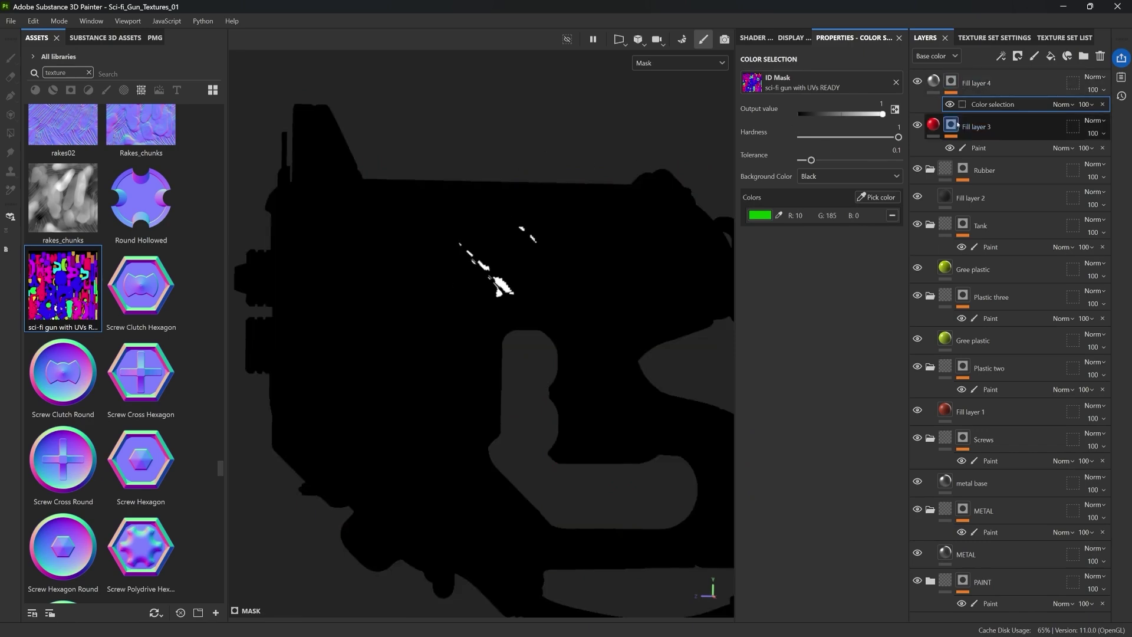
pyautogui.click(956, 91)
pyautogui.click(956, 92)
pyautogui.click(967, 106)
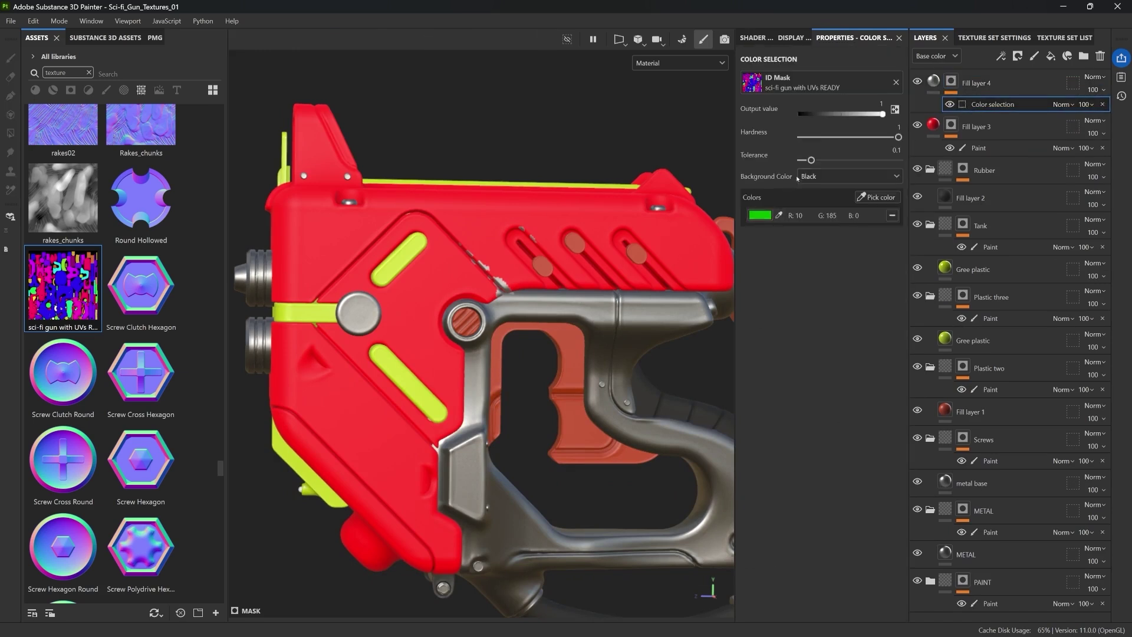
# Set the color selection's tolerance to 0.24 and keep its hardness at 1
pyautogui.moveTo(811, 160)
pyautogui.mouseDown()
pyautogui.moveTo(860, 166)
pyautogui.moveTo(825, 170)
pyautogui.mouseUp()
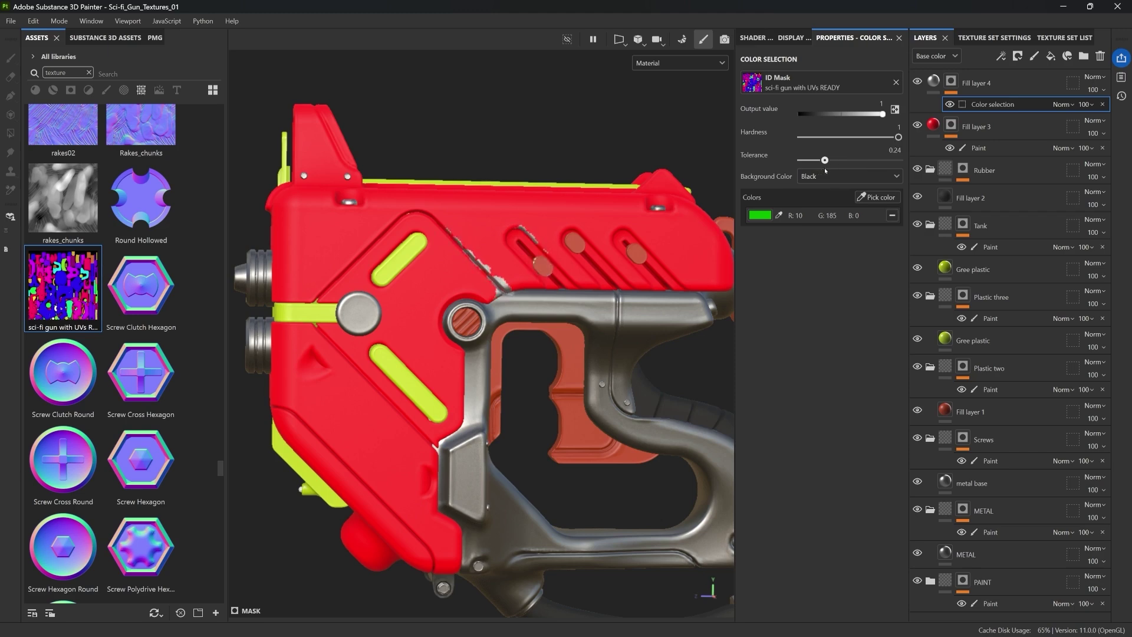
pyautogui.keyDown('alt'); pyautogui.moveTo(373, 234); pyautogui.dragTo(375, 252); pyautogui.keyUp('alt')
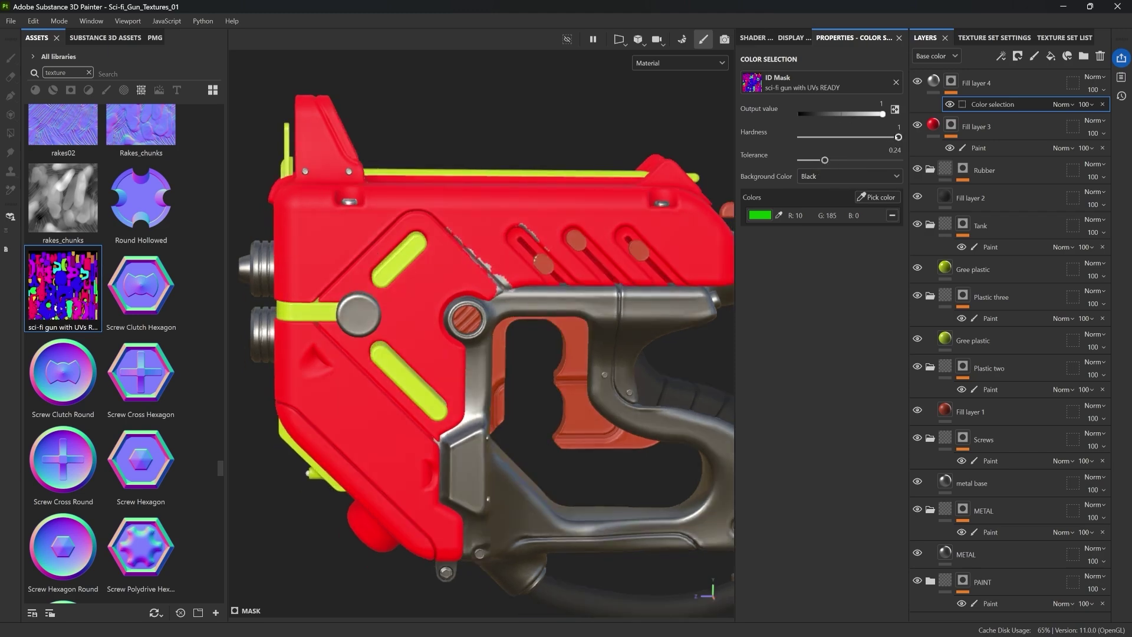
pyautogui.moveTo(897, 137)
pyautogui.mouseDown()
pyautogui.moveTo(798, 138)
pyautogui.moveTo(898, 139)
pyautogui.mouseUp()
# Add a Blur filter above the color selection in Fill layer 4's mask with a blur intensity of 0.33
pyautogui.scroll(4, 458, 268)
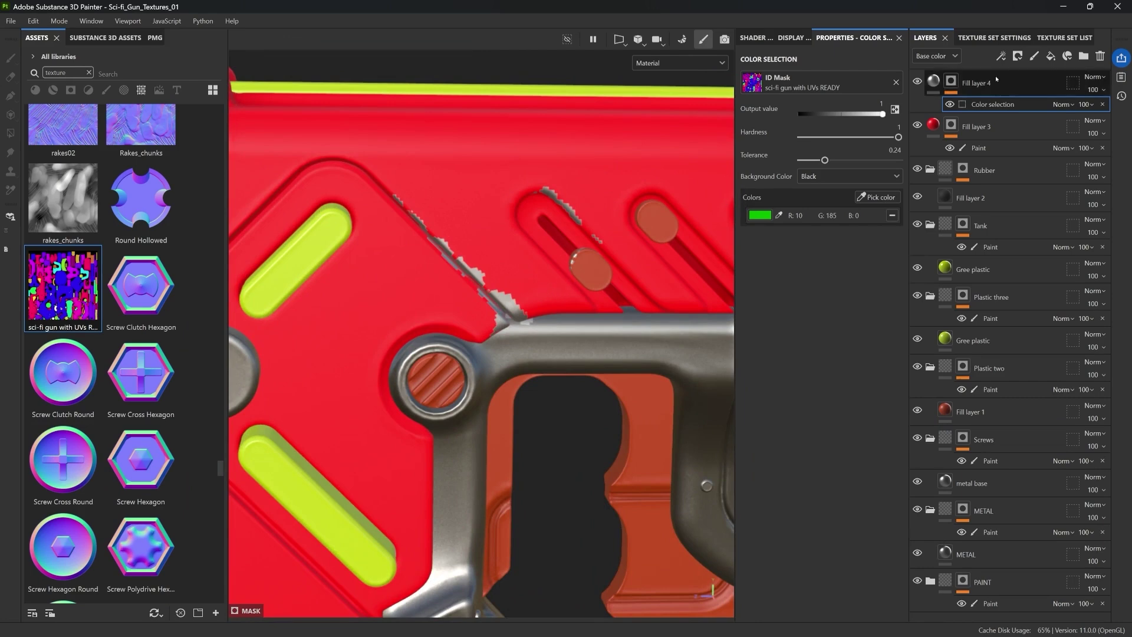
pyautogui.click(1001, 56)
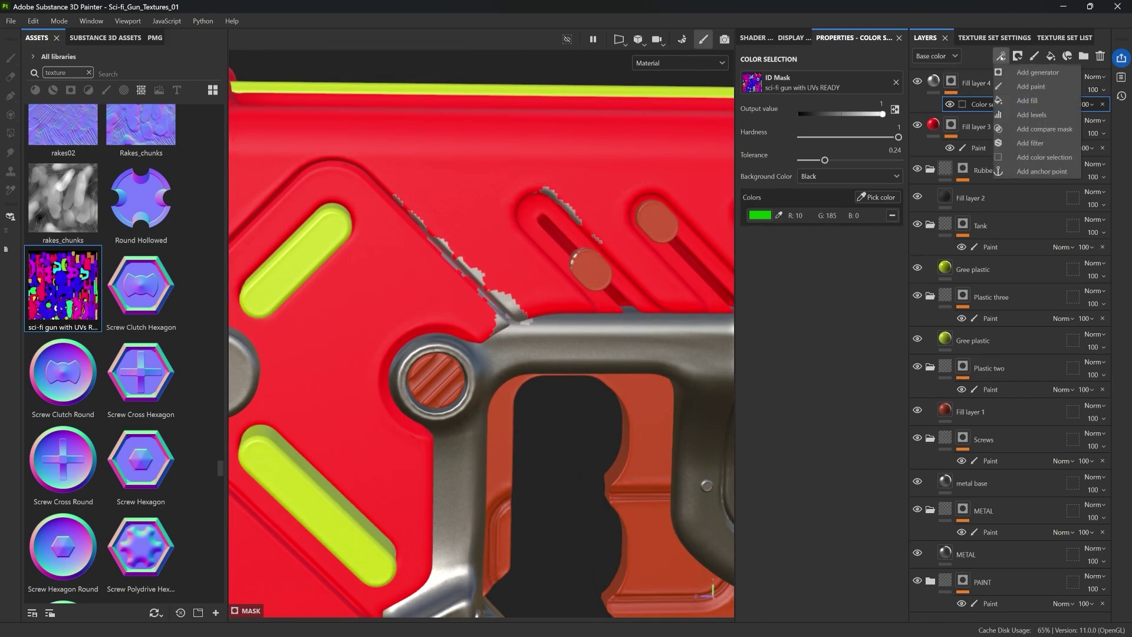
pyautogui.click(1031, 143)
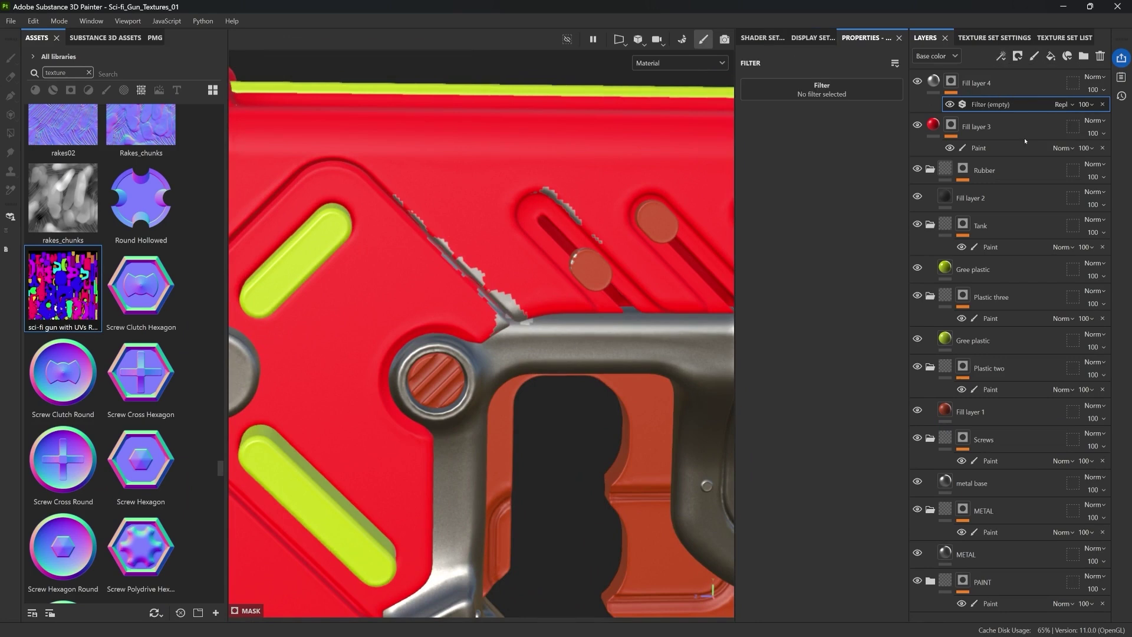
pyautogui.click(837, 87)
pyautogui.press('BackSpace')
pyautogui.press('BackSpace')
pyautogui.press('BackSpace')
pyautogui.write('blu')
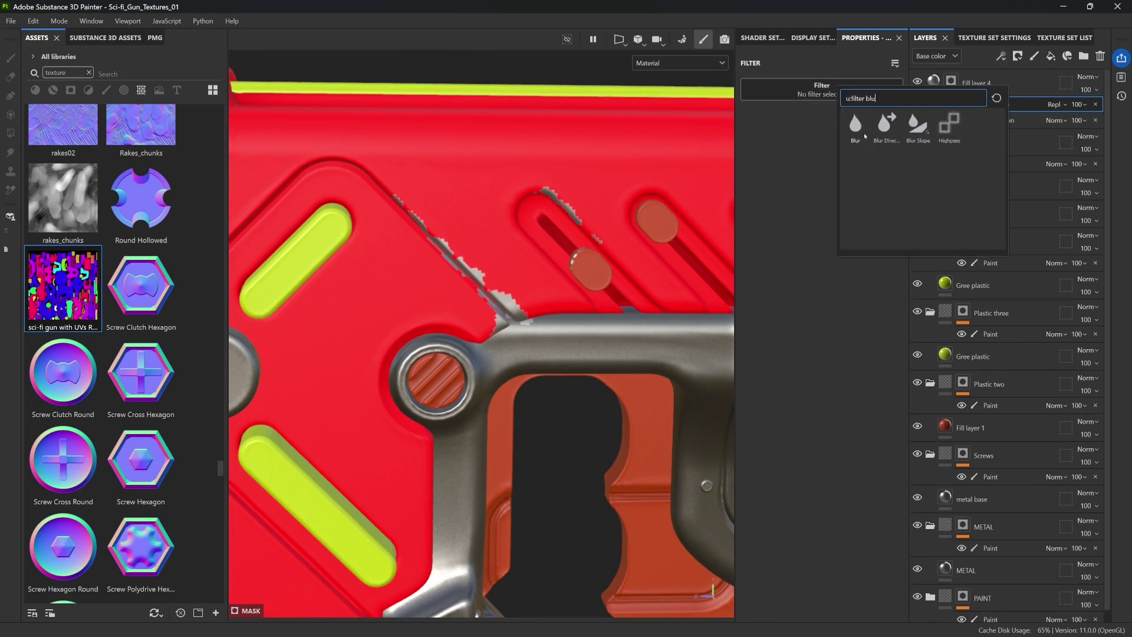
pyautogui.click(864, 133)
pyautogui.moveTo(754, 149); pyautogui.dragTo(757, 149)
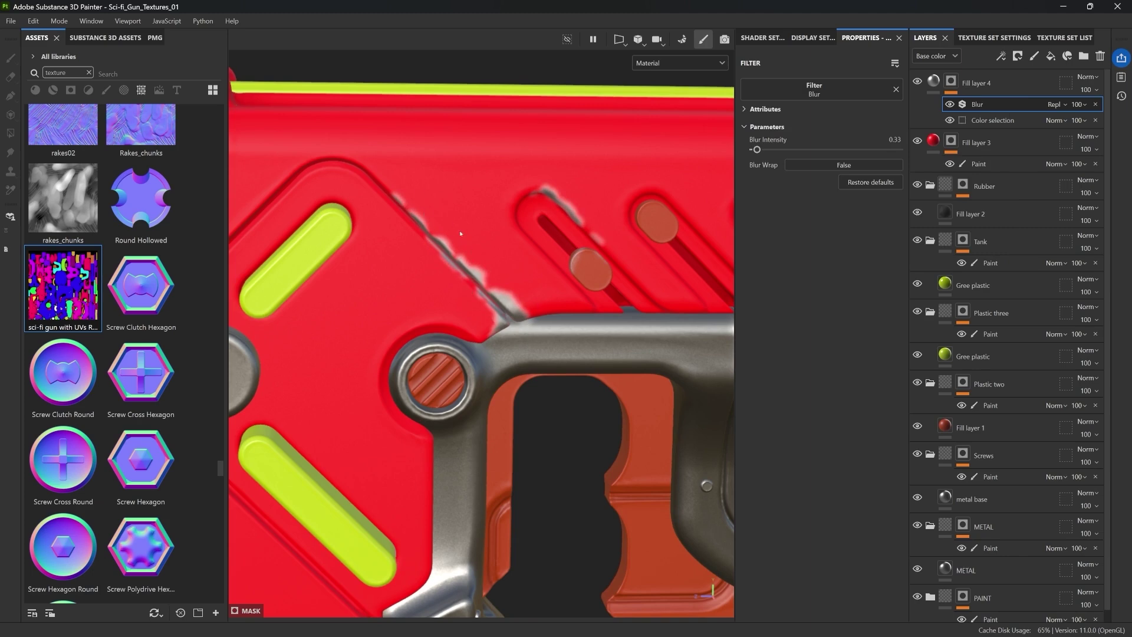
# Add a Levels effect above the blur in Fill layer 4's mask and set its input black point to 0.258
pyautogui.click(1000, 56)
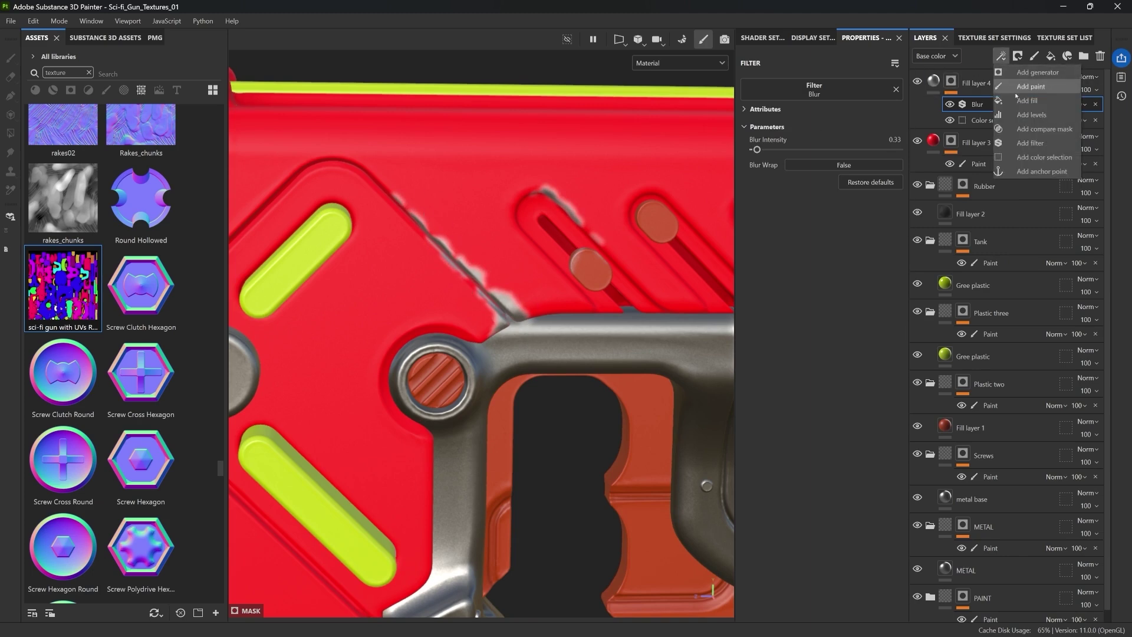
pyautogui.click(1026, 114)
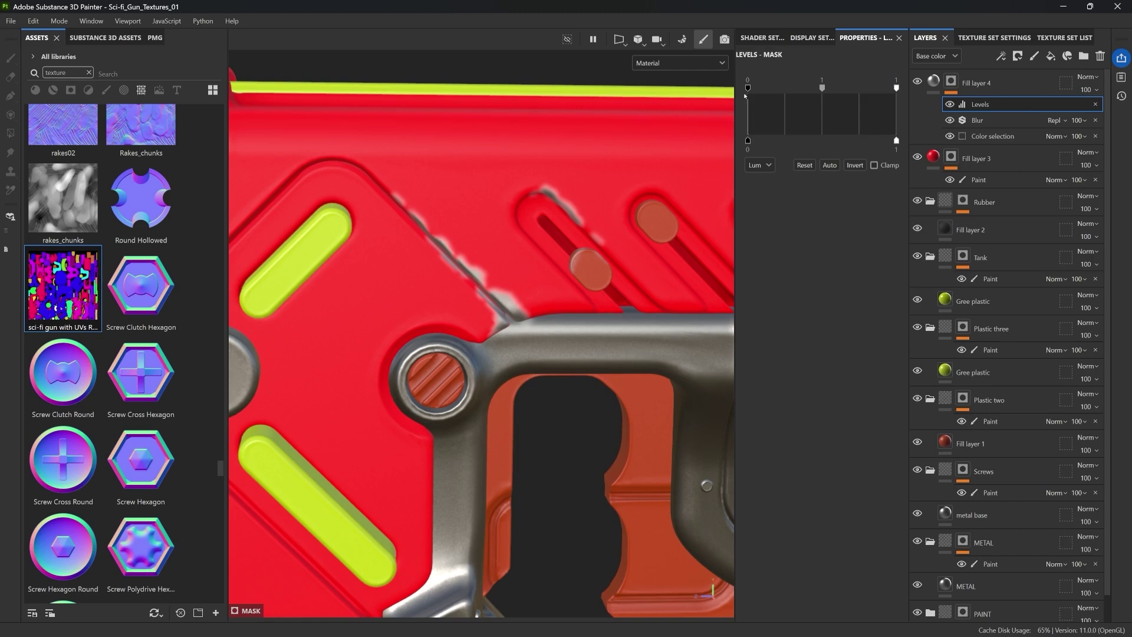
pyautogui.moveTo(748, 87); pyautogui.dragTo(786, 87)
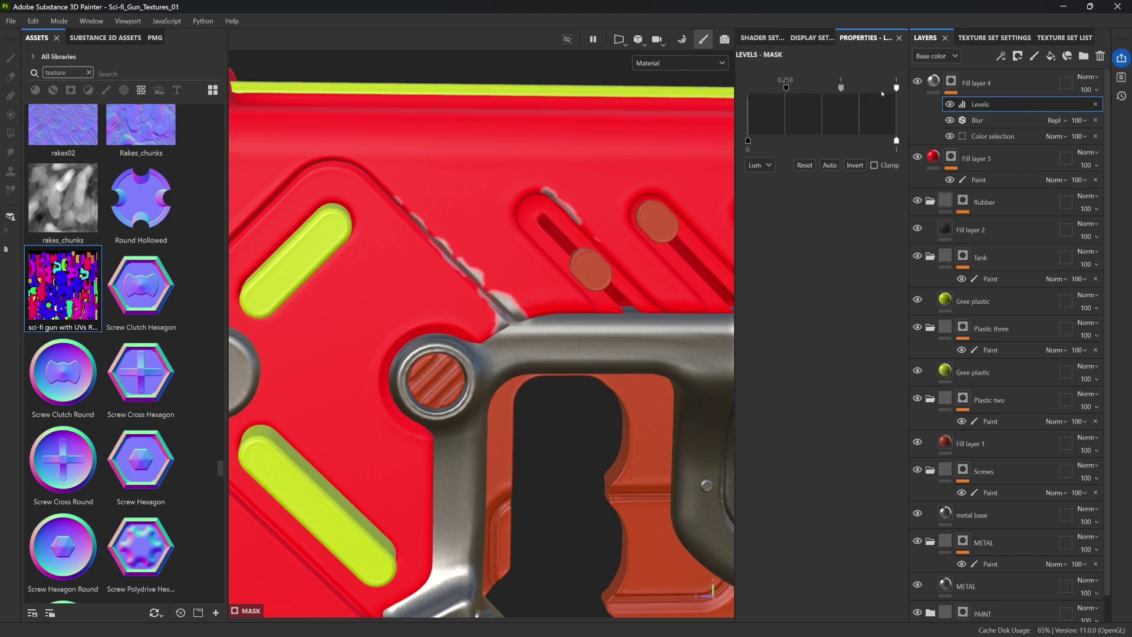
# Tighten the Levels input range in Fill layer 4's mask to a black point of 0.361 and a white point of 0.583
pyautogui.moveTo(896, 88); pyautogui.dragTo(801, 87)
pyautogui.scroll(-5, 525, 181)
pyautogui.moveTo(518, 183); pyautogui.dragTo(454, 240, button='middle')
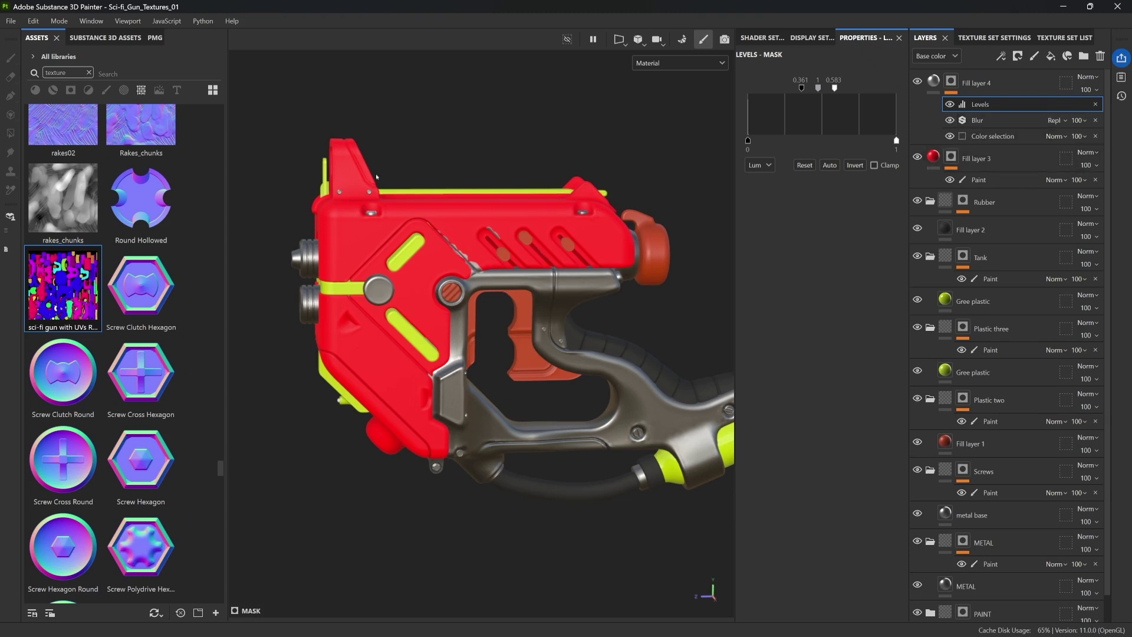
# Add a new fill layer above Fill layer 4 and give it a uniform blue-violet base color
pyautogui.click(1017, 73)
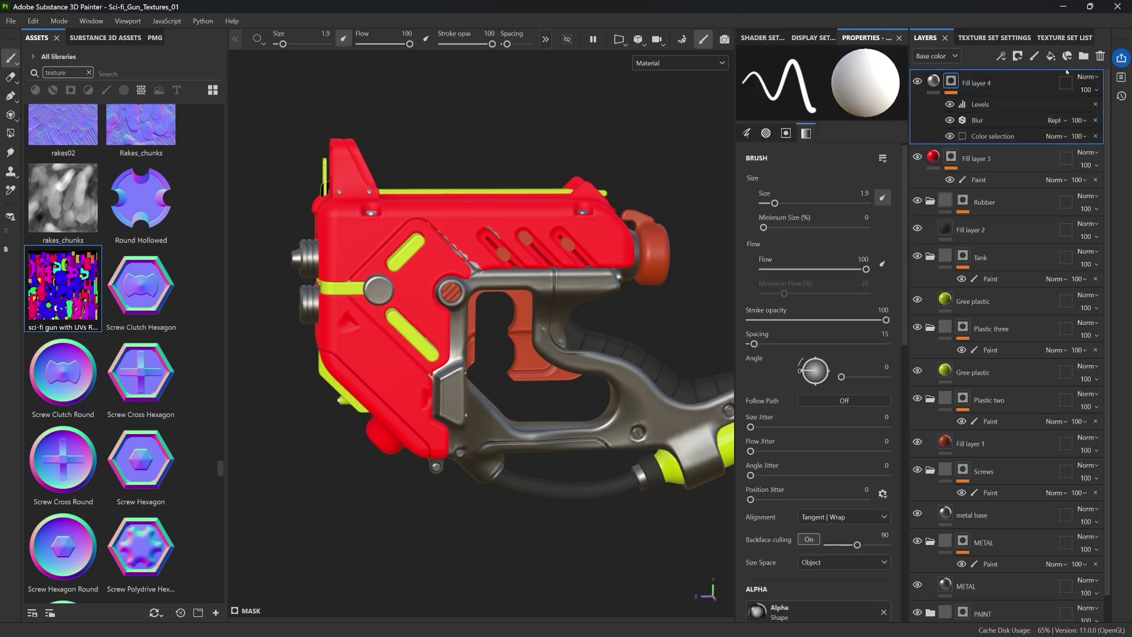
pyautogui.click(1051, 59)
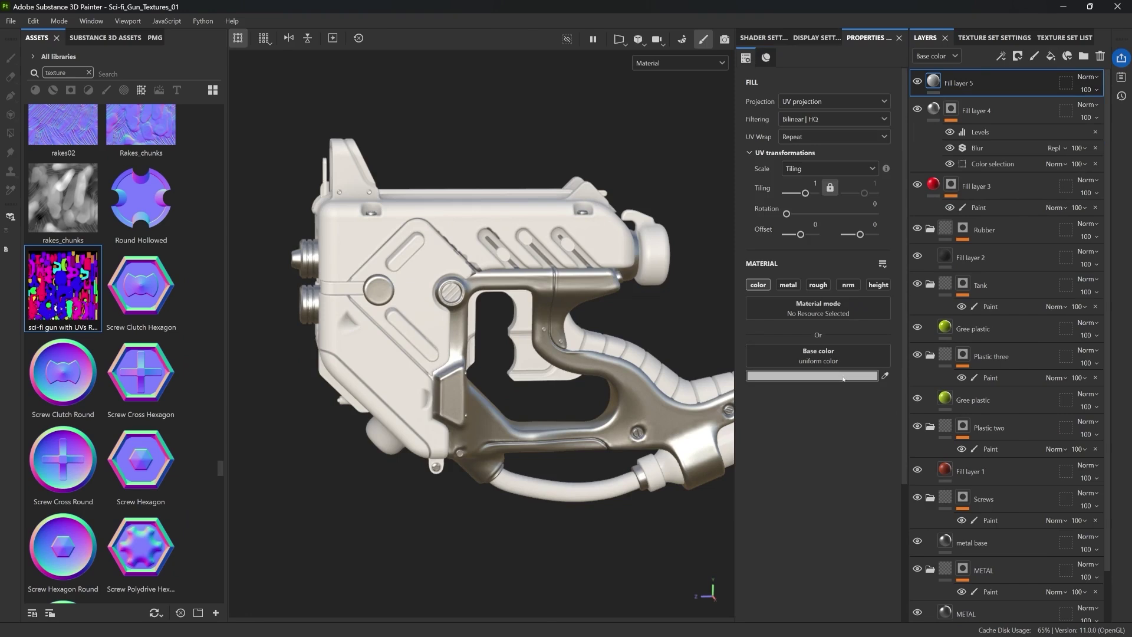
pyautogui.click(812, 376)
pyautogui.click(958, 460)
pyautogui.click(1004, 482)
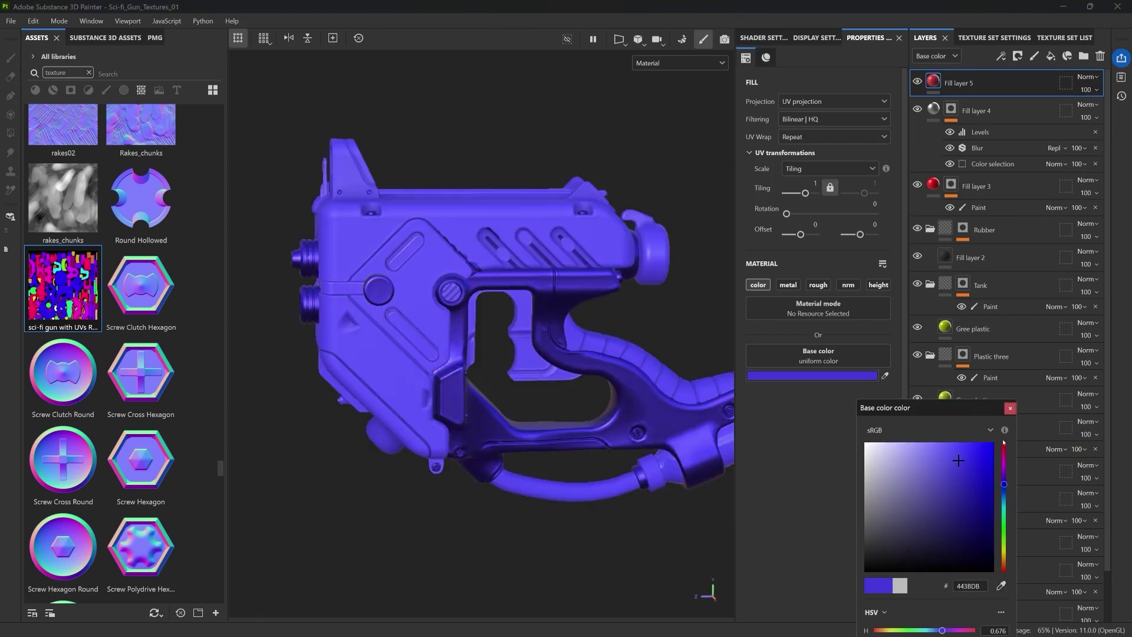
pyautogui.click(1010, 408)
# Enable the roughness channel on Fill layer 5 and set its roughness to 0.0704
pyautogui.click(818, 284)
pyautogui.moveTo(786, 429); pyautogui.dragTo(756, 434)
pyautogui.keyDown('alt'); pyautogui.moveTo(434, 266); pyautogui.dragTo(476, 243); pyautogui.keyUp('alt')
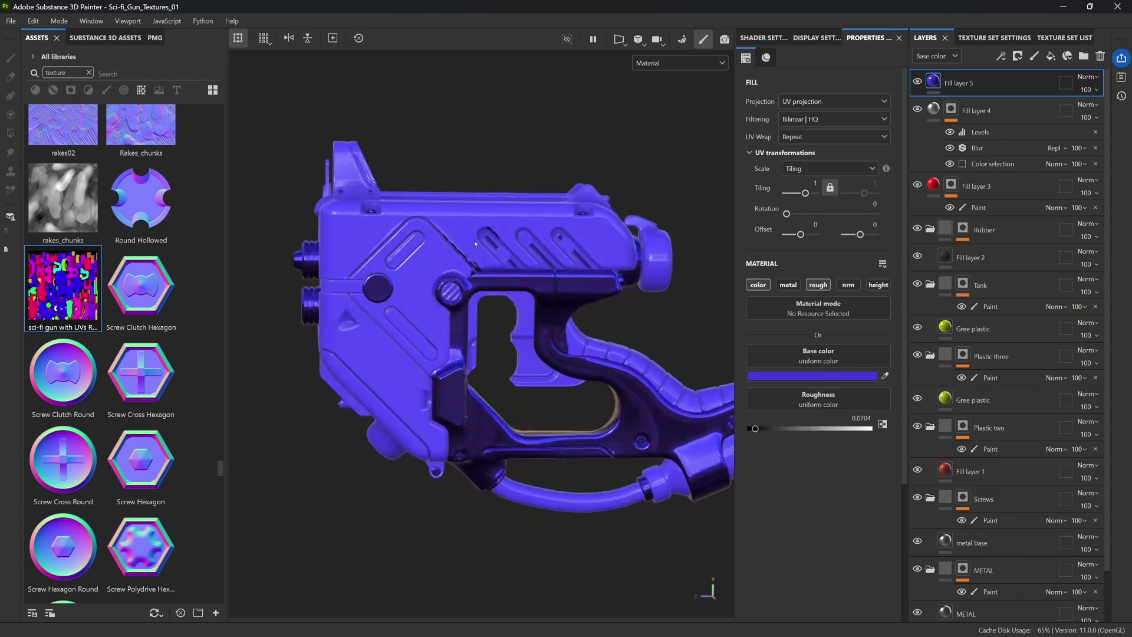
# Add a color selection mask to Fill layer 5 and pick the yellow ID color of the panel on the gun's side
pyautogui.click(1017, 55)
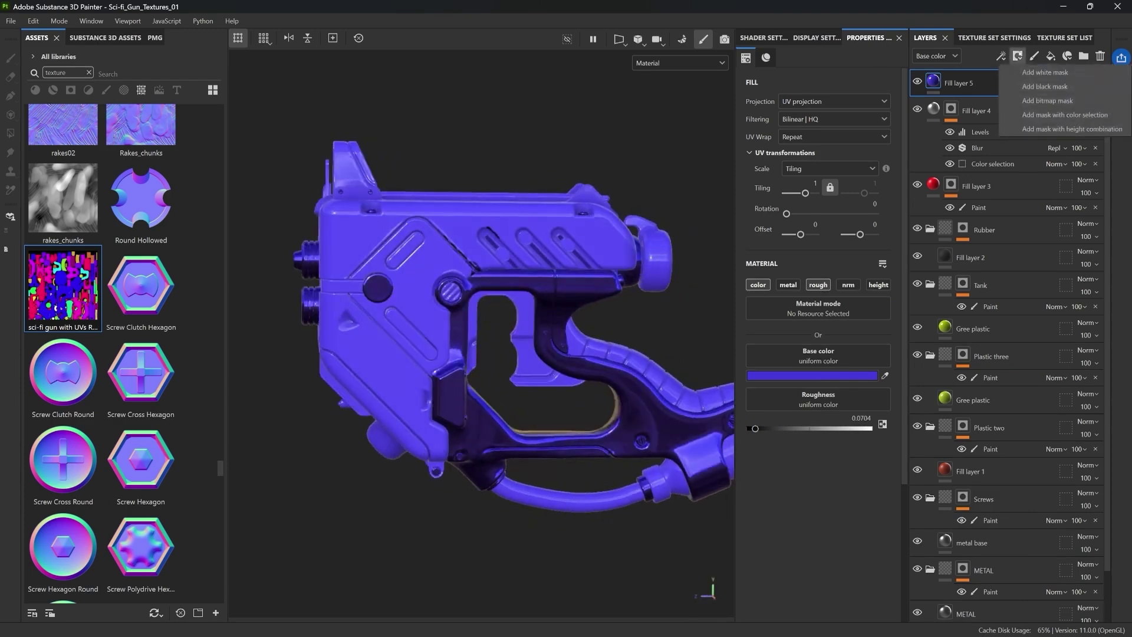
pyautogui.click(1067, 115)
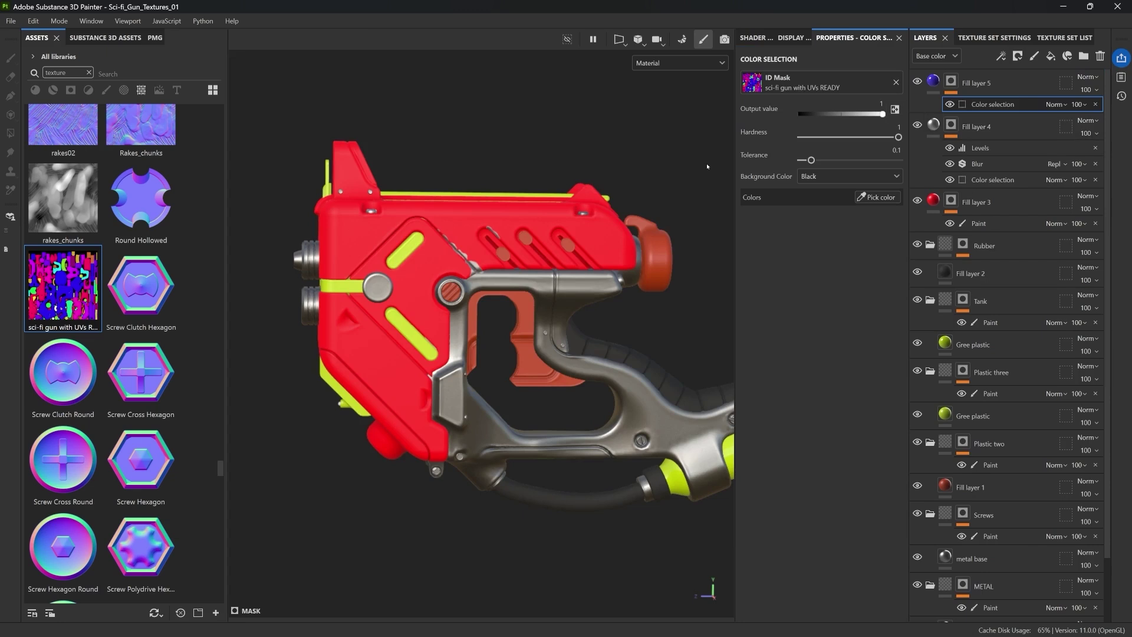
pyautogui.click(877, 197)
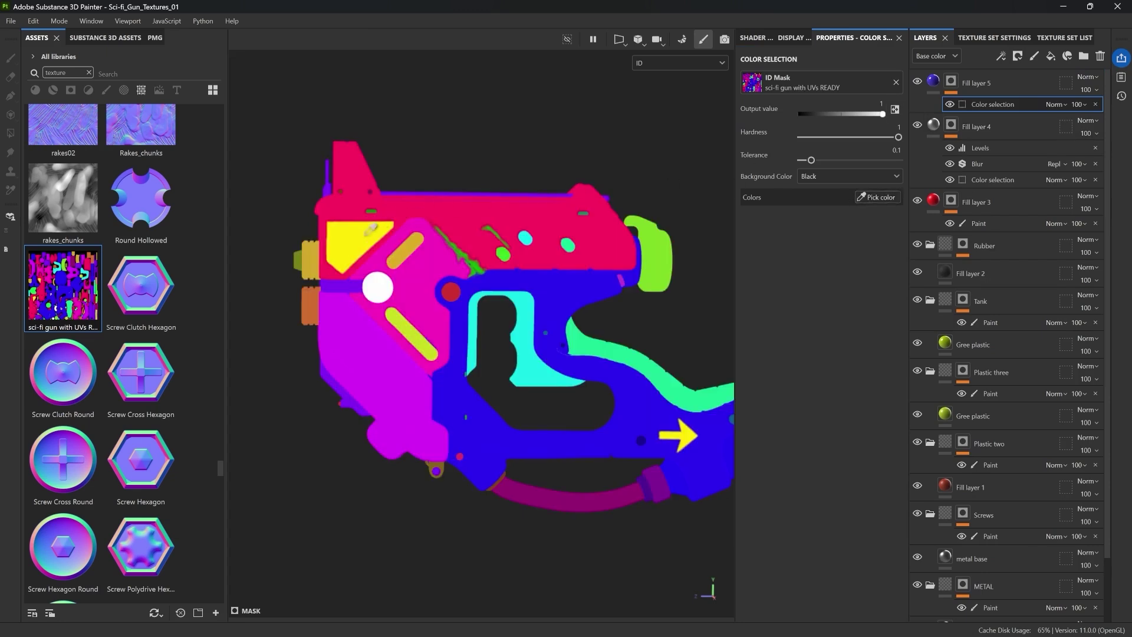
pyautogui.click(356, 238)
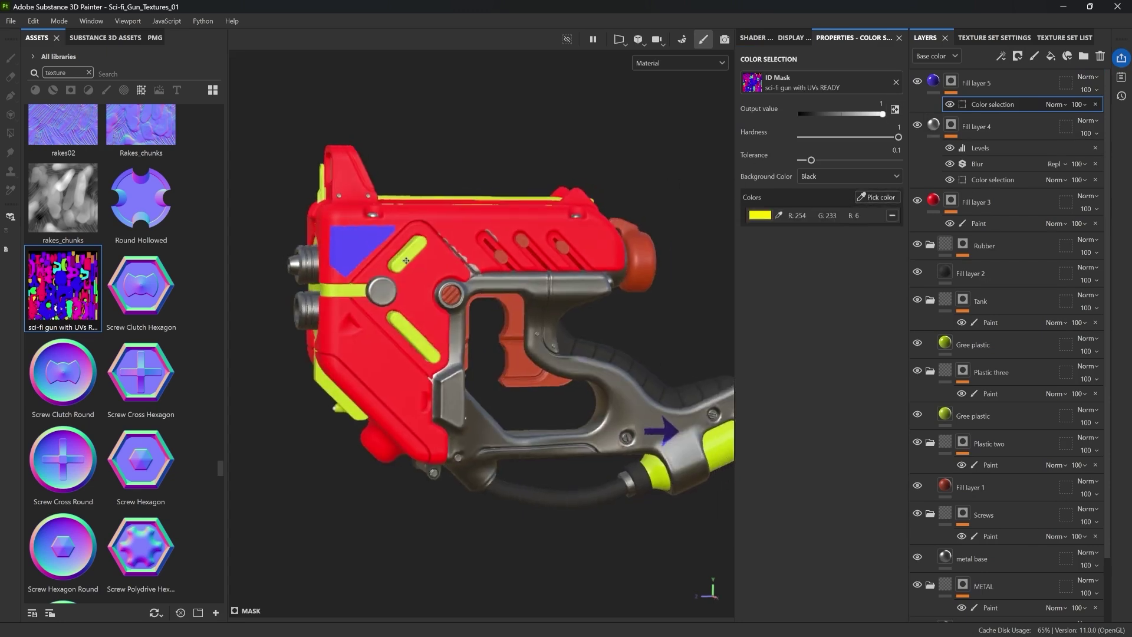
pyautogui.scroll(5, 405, 260)
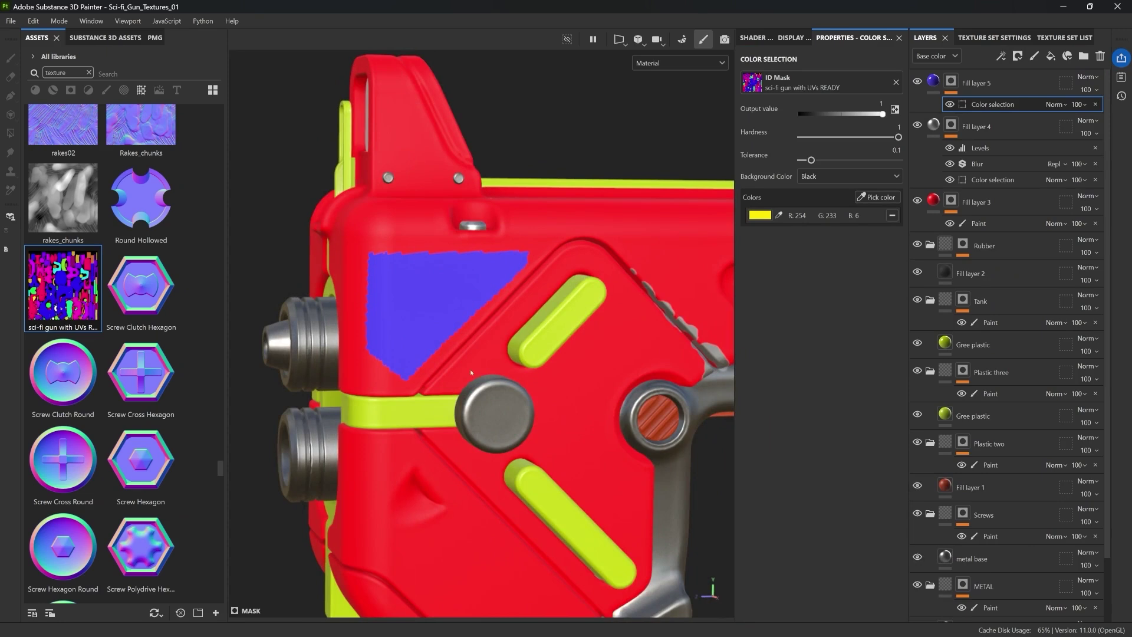
# Duplicate the Levels and Blur effects from Fill layer 4's mask into Fill layer 5's mask, above its color selection
pyautogui.click(986, 151)
pyautogui.keyDown('shift'); pyautogui.click(987, 165); pyautogui.keyUp('shift')
pyautogui.keyDown('alt'); pyautogui.moveTo(976, 164); pyautogui.dragTo(975, 97); pyautogui.keyUp('alt')
pyautogui.keyDown('alt'); pyautogui.moveTo(573, 251); pyautogui.dragTo(559, 250, button='middle'); pyautogui.keyUp('alt')
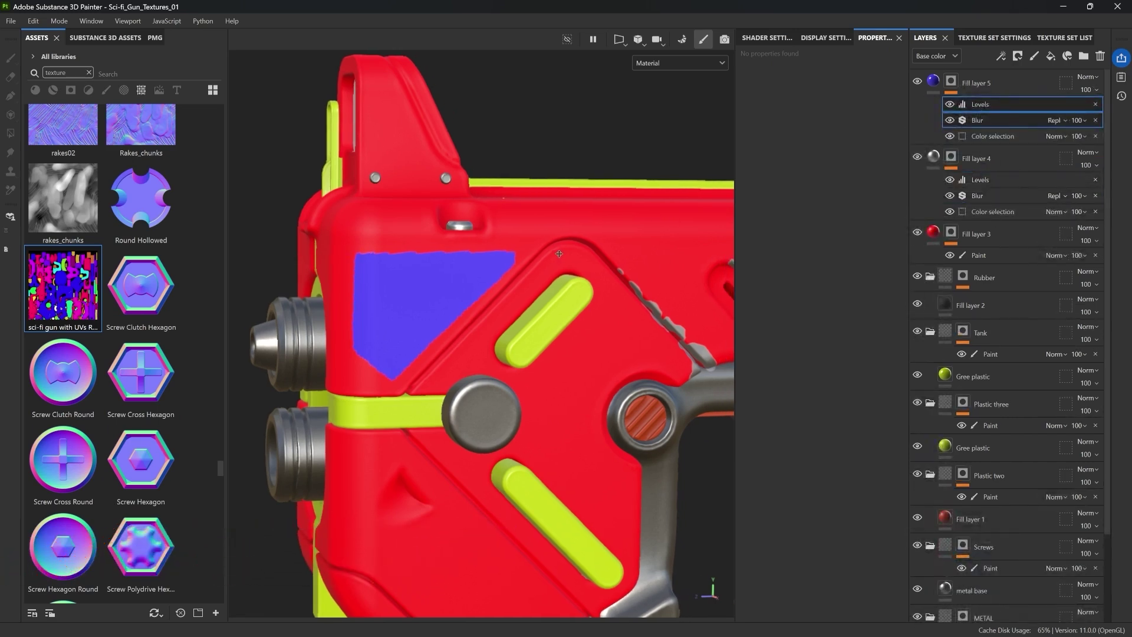
# Slightly raise the blur intensity in Fill layer 5's mask and narrow its Levels input range to about 0.47 and 0.52
pyautogui.click(997, 121)
pyautogui.moveTo(756, 150); pyautogui.dragTo(763, 150)
pyautogui.click(970, 109)
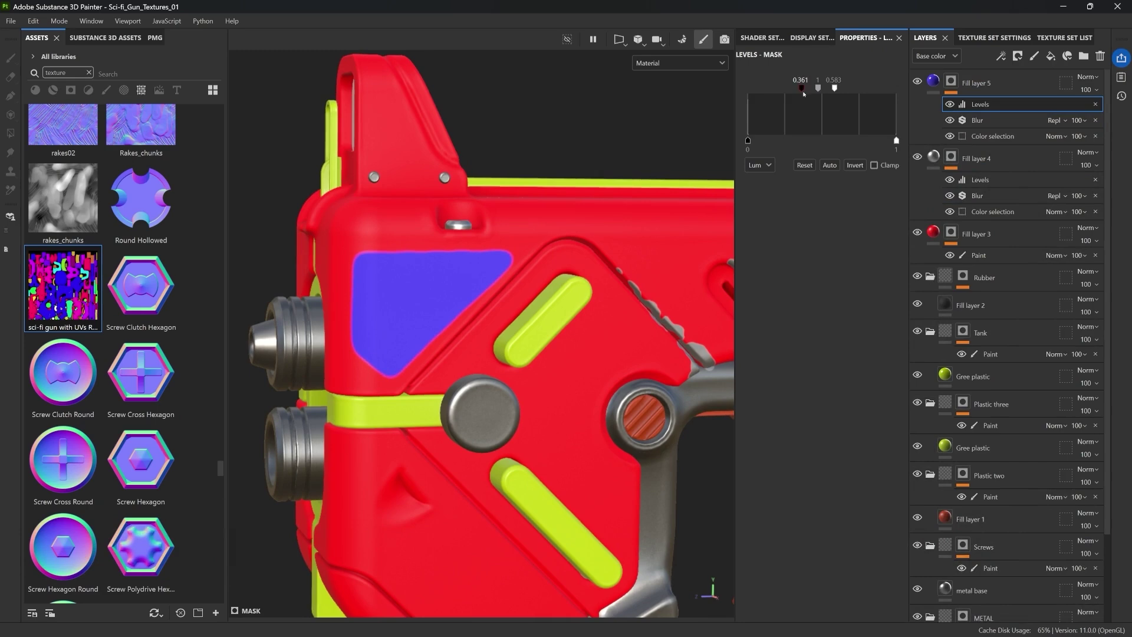
pyautogui.moveTo(803, 88); pyautogui.dragTo(825, 88)
pyautogui.scroll(-3, 477, 234)
pyautogui.keyDown('alt'); pyautogui.moveTo(477, 234); pyautogui.dragTo(423, 259, button='middle'); pyautogui.keyUp('alt')
pyautogui.keyDown('alt'); pyautogui.moveTo(442, 259); pyautogui.dragTo(423, 259); pyautogui.keyUp('alt')
pyautogui.keyDown('shift'); pyautogui.moveTo(424, 259); pyautogui.dragTo(448, 264, button='right'); pyautogui.keyUp('shift')
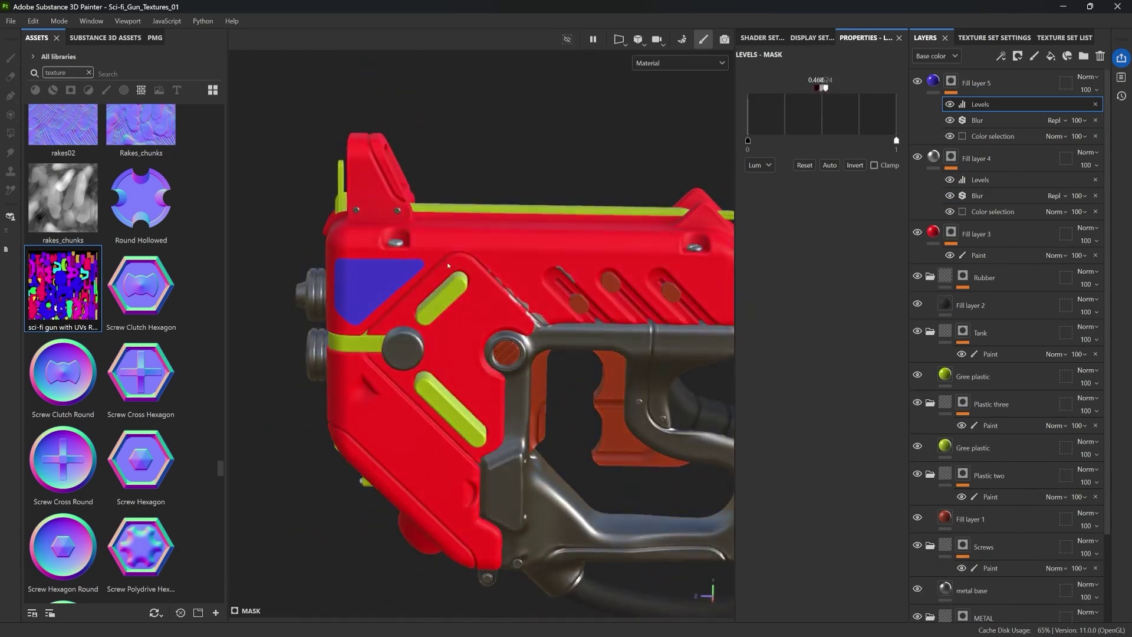
pyautogui.keyDown('alt'); pyautogui.moveTo(448, 264); pyautogui.dragTo(465, 264); pyautogui.keyUp('alt')
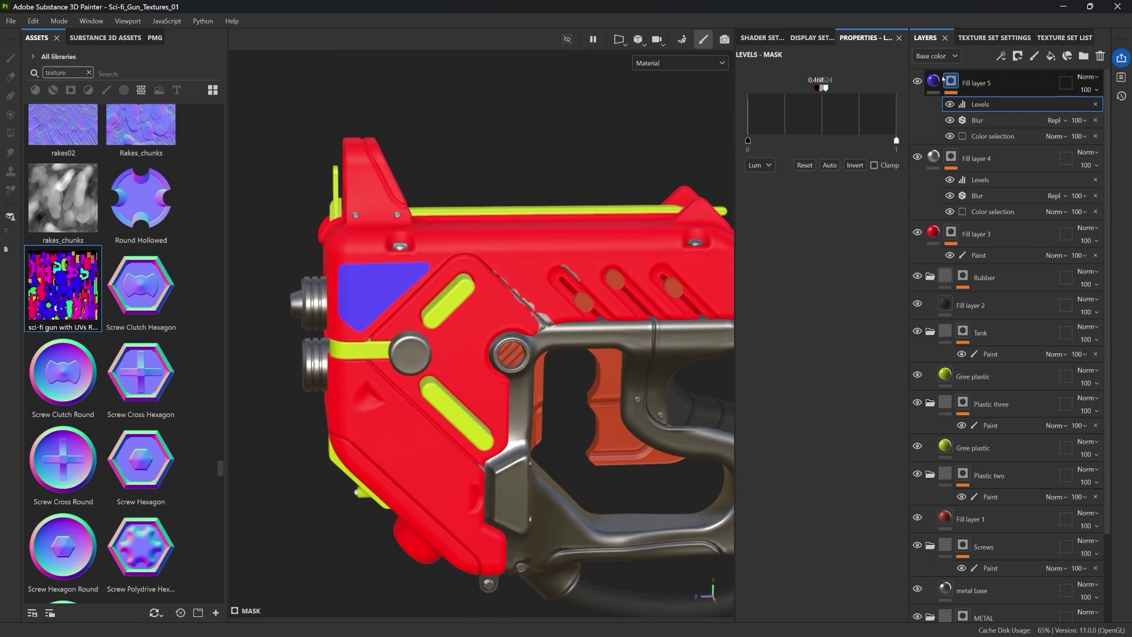
pyautogui.keyDown('alt'); pyautogui.moveTo(537, 271); pyautogui.dragTo(520, 227, button='middle'); pyautogui.keyUp('alt')
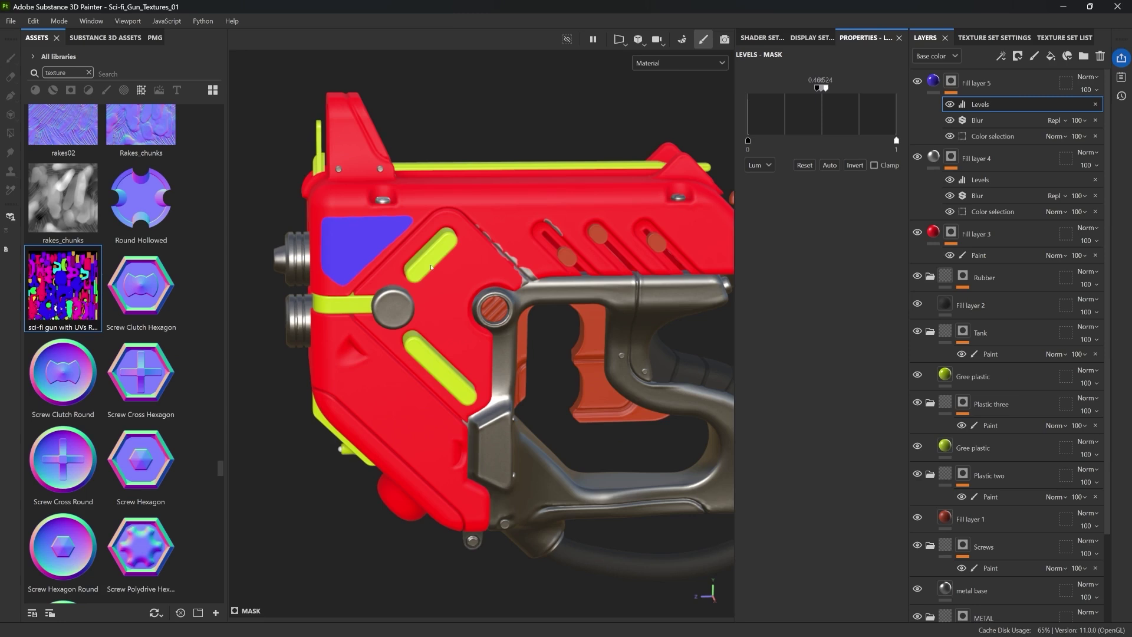
# Add the green ID color of the worn edge to the color selection in Fill layer 5's mask
pyautogui.moveTo(933, 81)
pyautogui.click(996, 136)
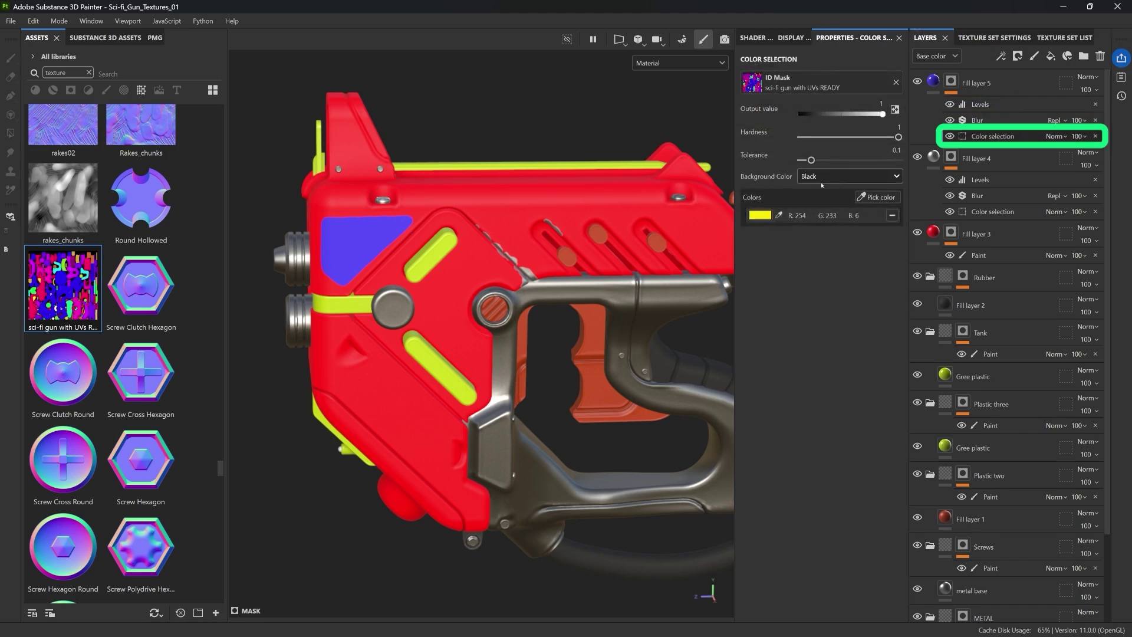
pyautogui.scroll(-2, 496, 260)
pyautogui.keyDown('alt'); pyautogui.moveTo(497, 261); pyautogui.dragTo(485, 261, button='middle'); pyautogui.keyUp('alt')
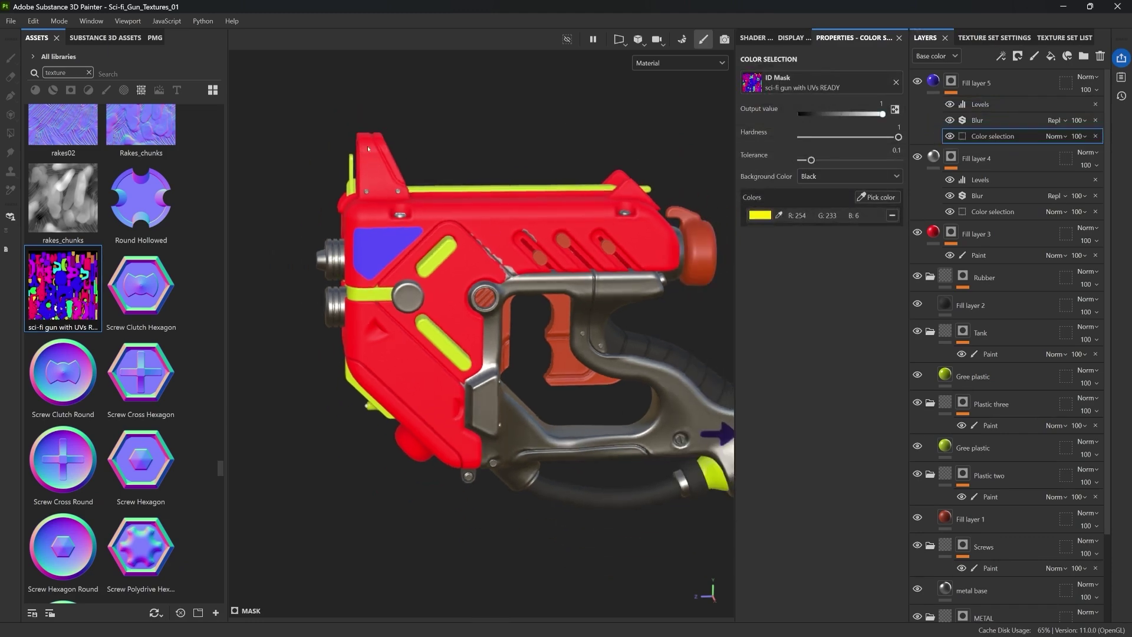
pyautogui.scroll(2, 454, 276)
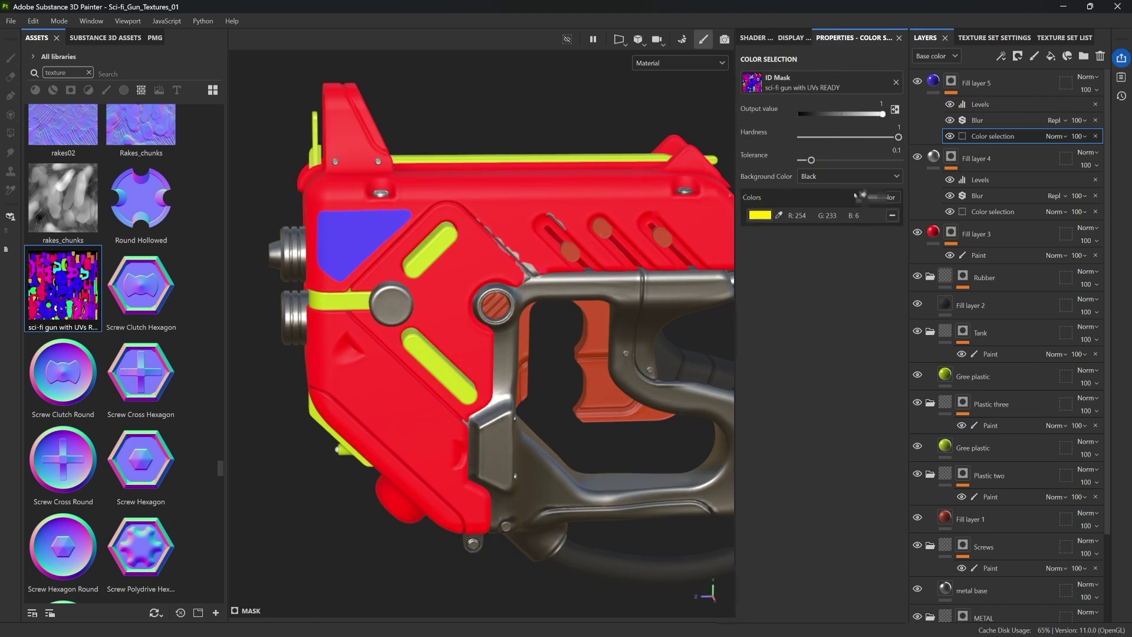
pyautogui.click(876, 197)
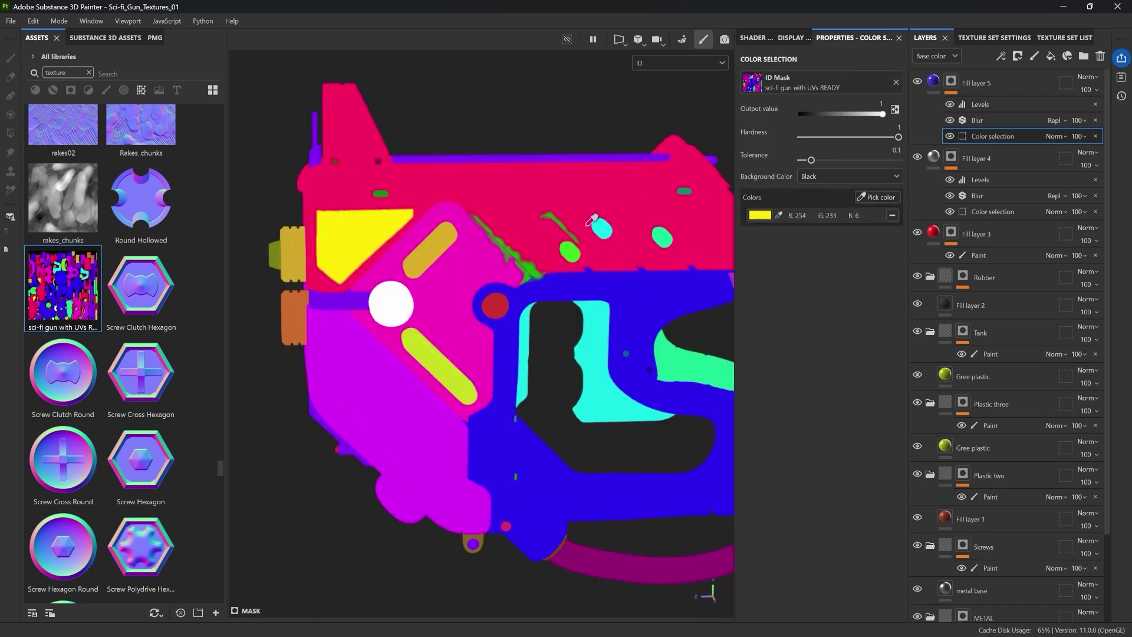
pyautogui.click(539, 269)
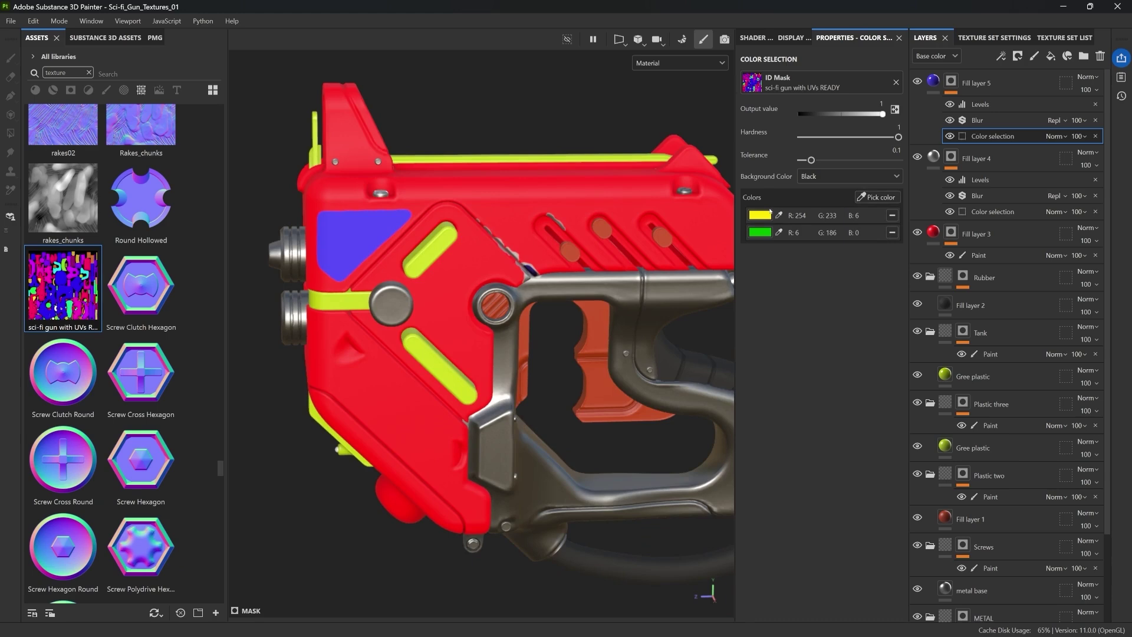
# Add the white ID color of the round knob and the cyan ID color of the trigger to Fill layer 5's color selection
pyautogui.click(877, 197)
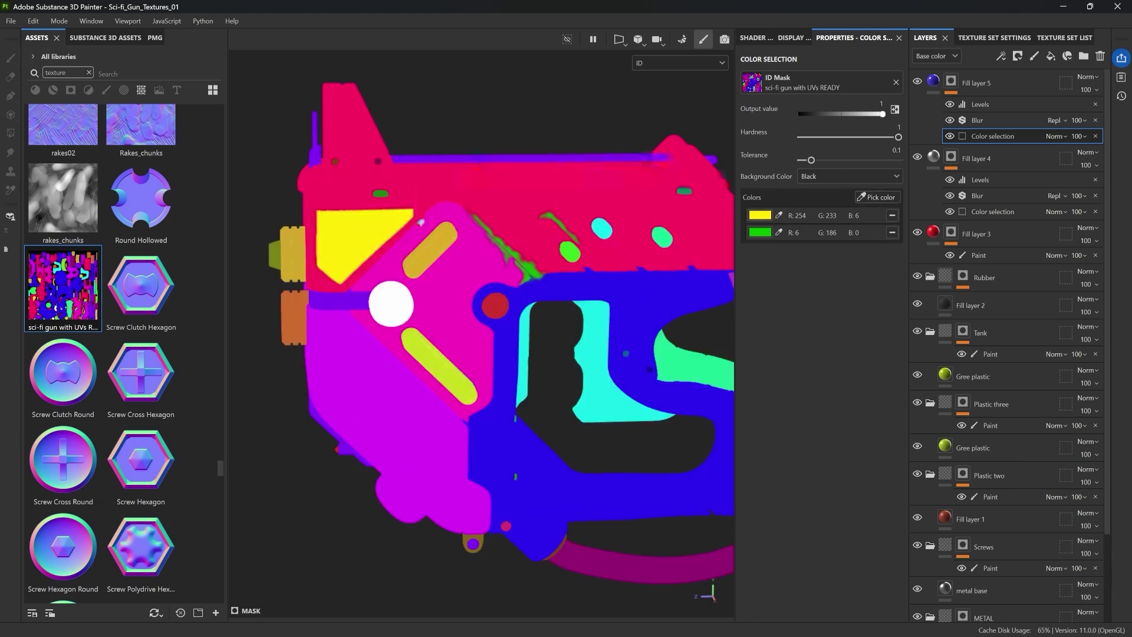
pyautogui.click(403, 302)
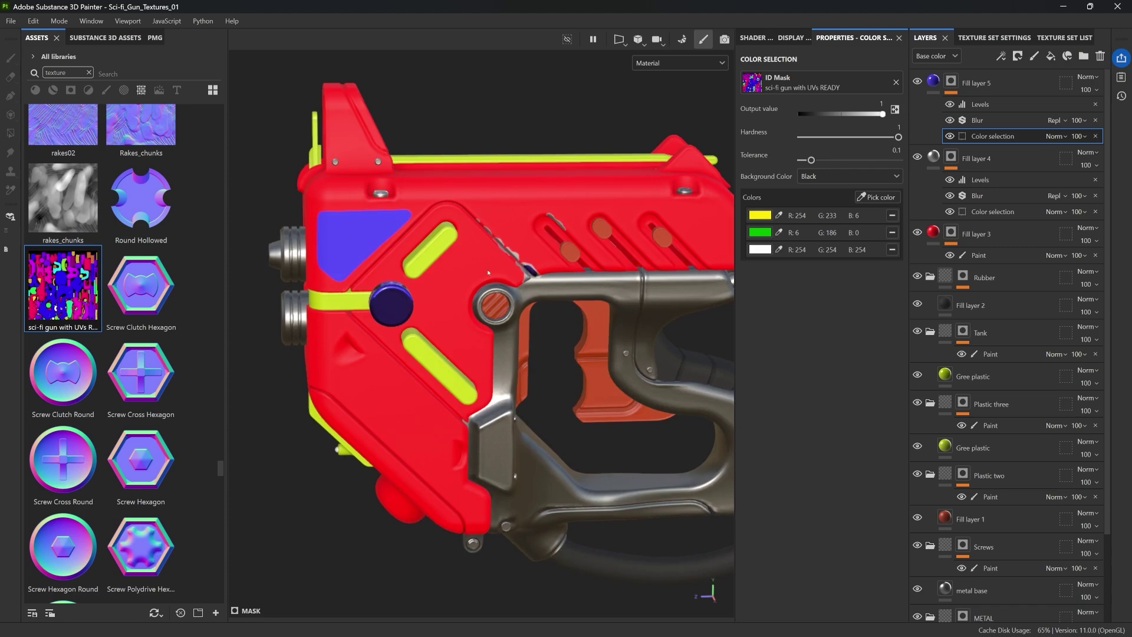
pyautogui.click(877, 197)
pyautogui.click(615, 318)
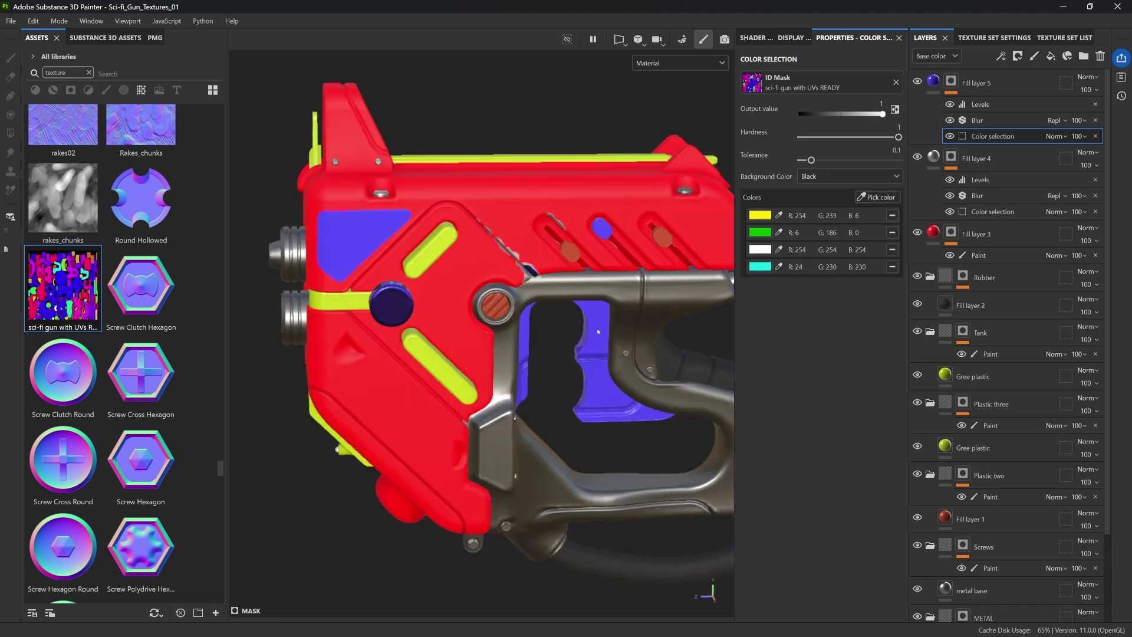
pyautogui.keyDown('alt'); pyautogui.moveTo(593, 361); pyautogui.dragTo(589, 320); pyautogui.keyUp('alt')
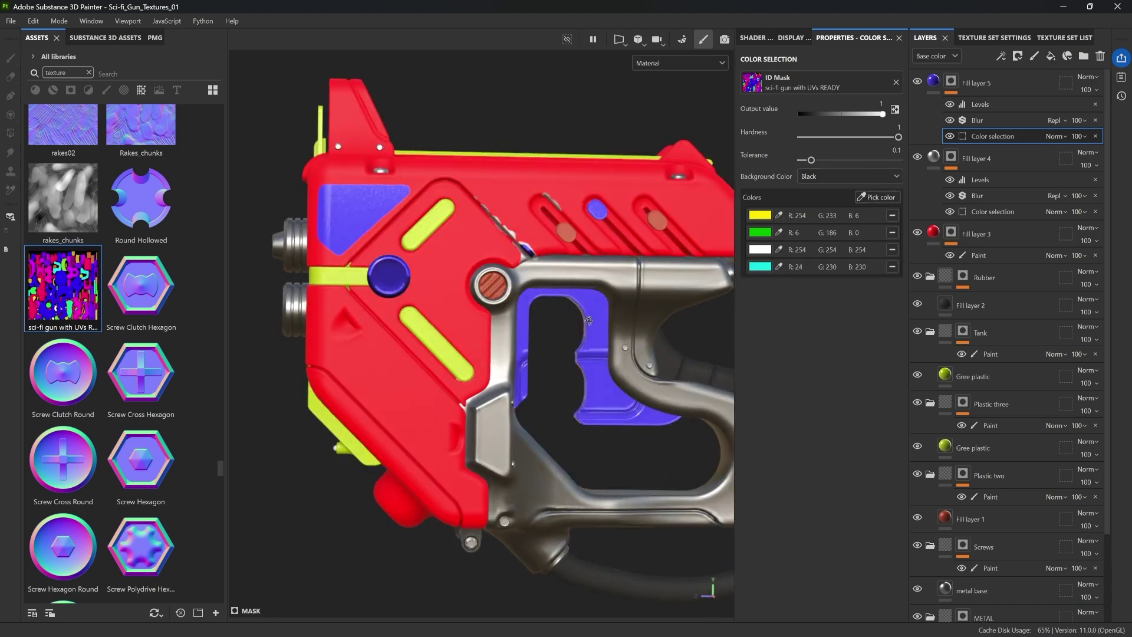